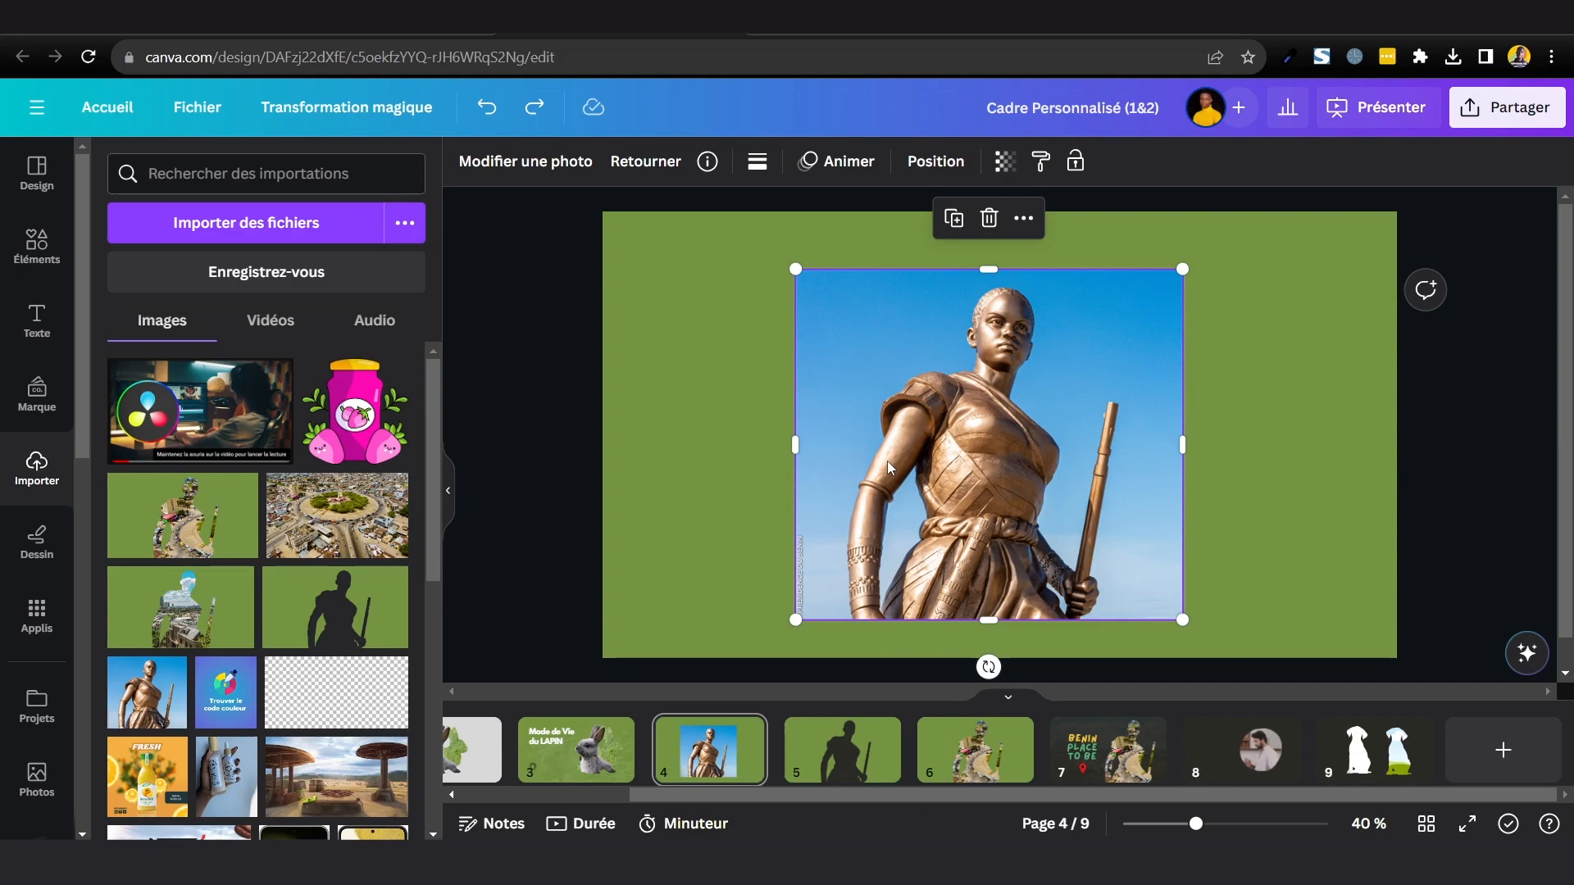
# Review the example custom frames on pages 6, 7, 1, 2 and 9, including the rabbit and dog silhouettes.
pyautogui.click(959, 750)
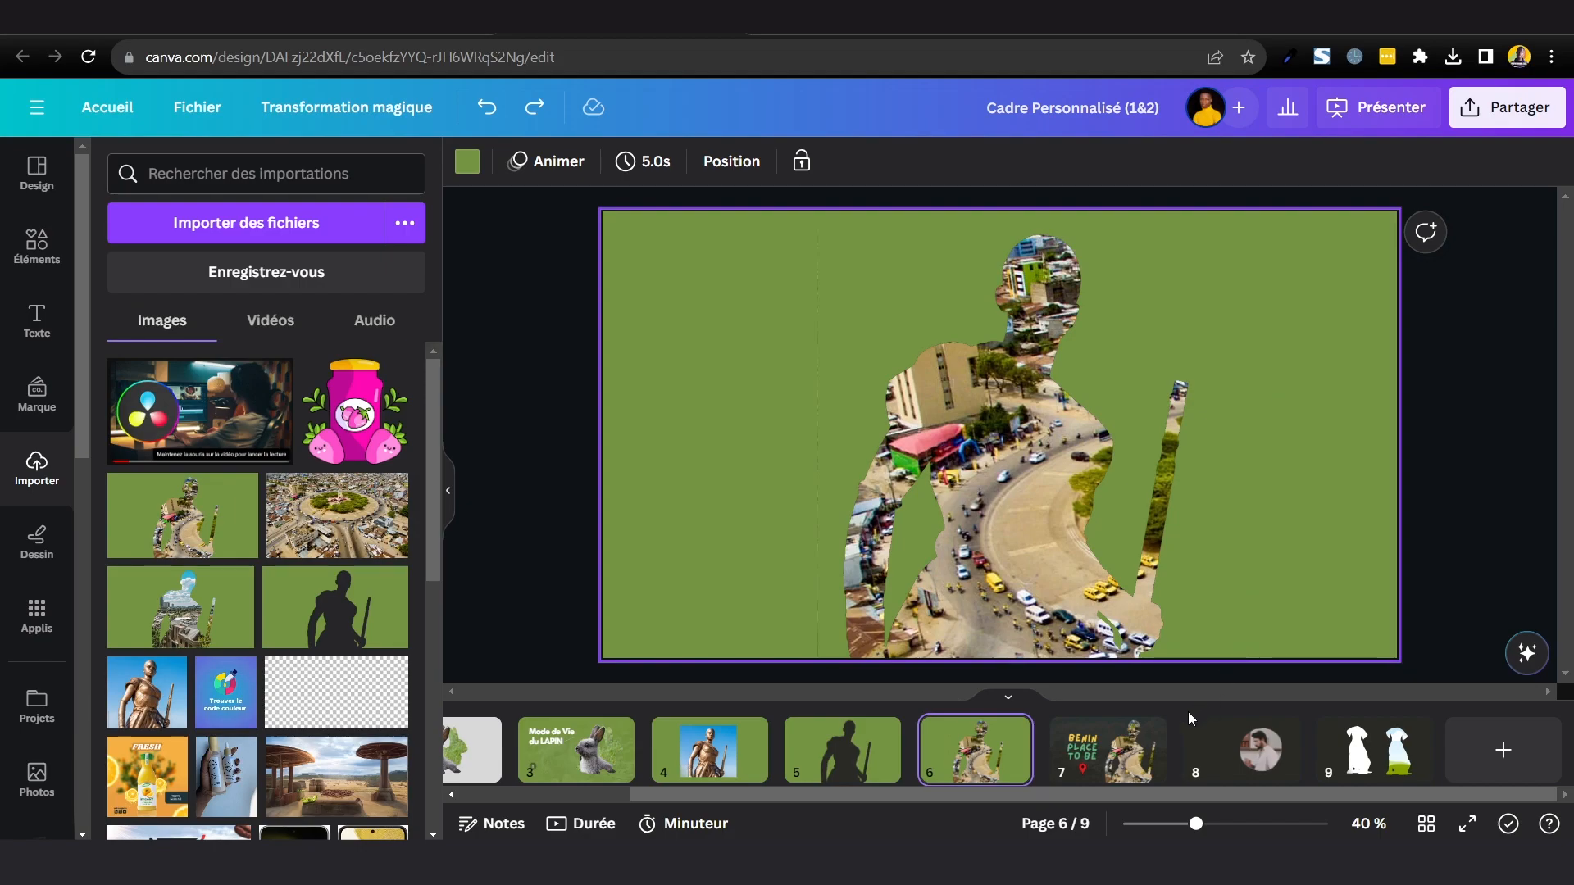
pyautogui.click(1122, 764)
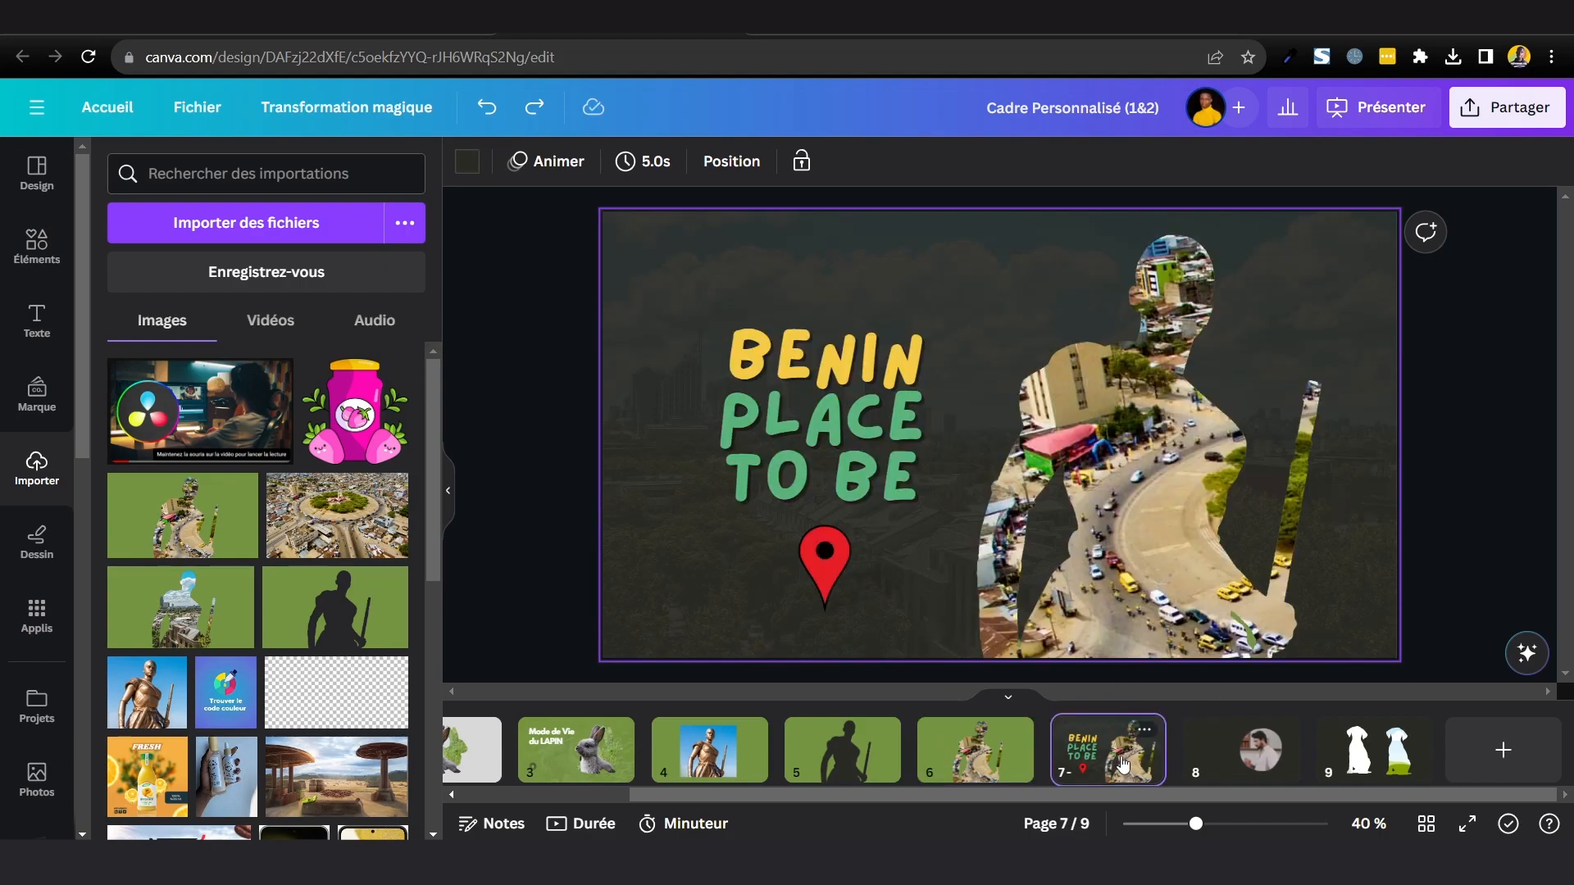
pyautogui.moveTo(959, 793); pyautogui.dragTo(787, 800)
pyautogui.click(530, 773)
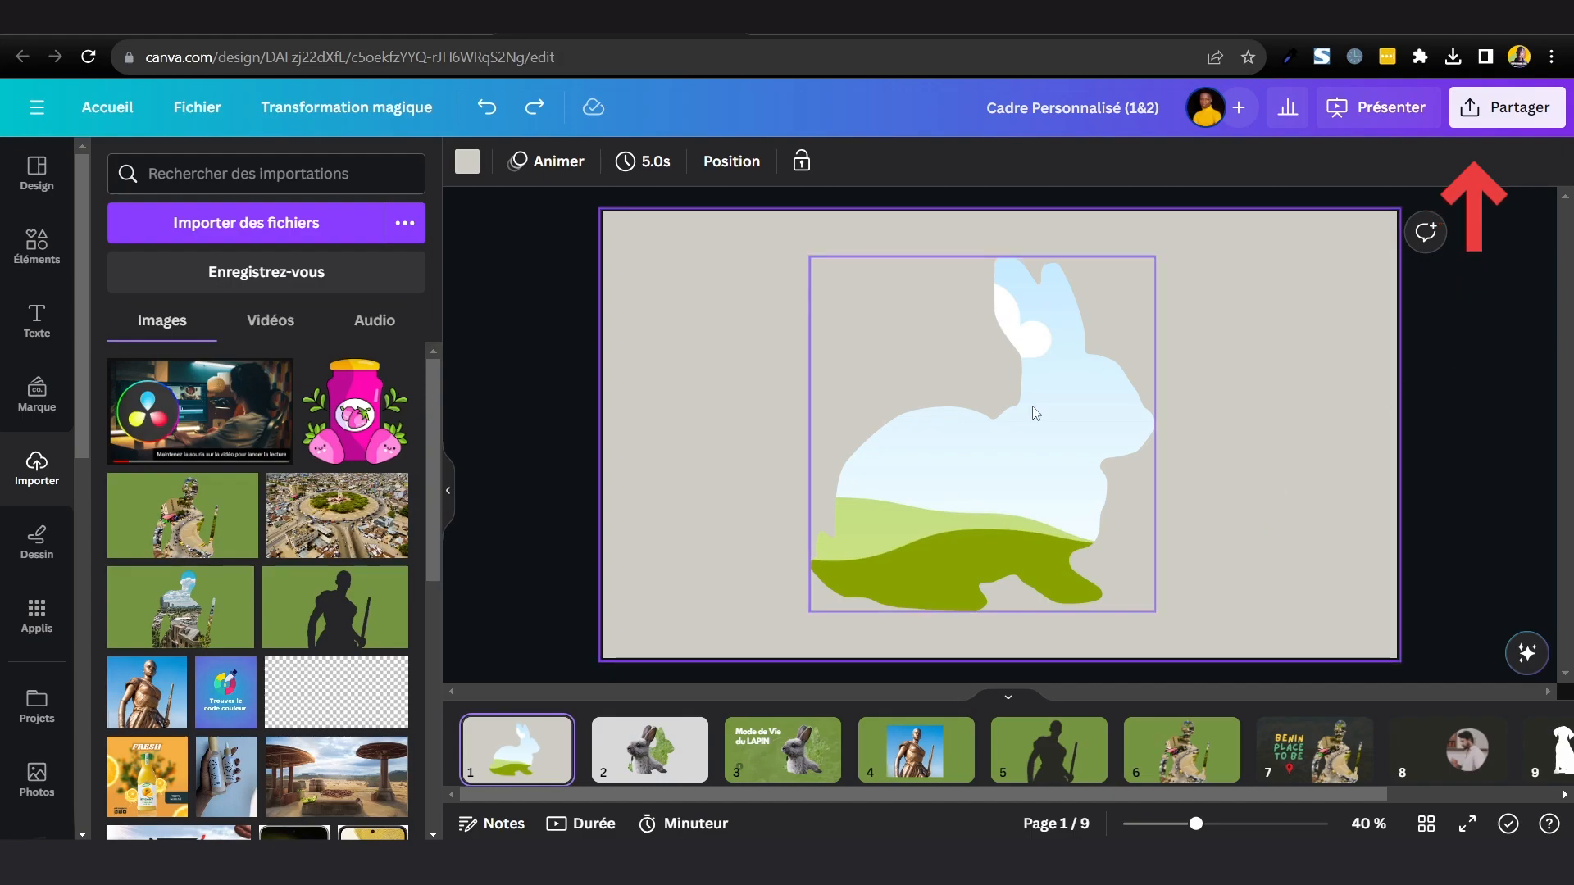
pyautogui.click(1044, 505)
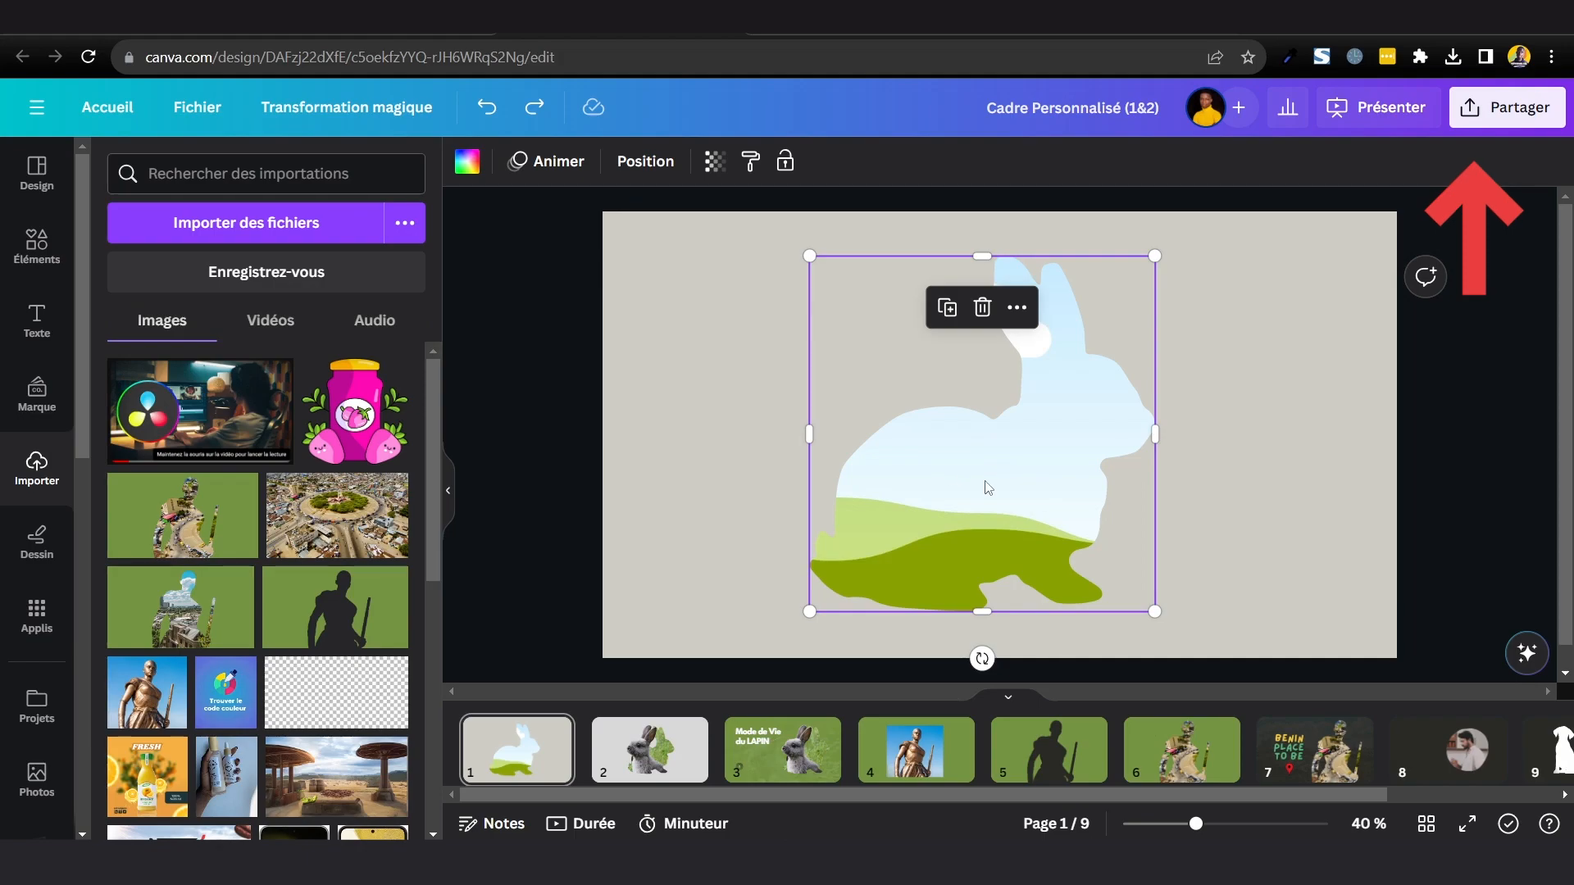
pyautogui.click(650, 749)
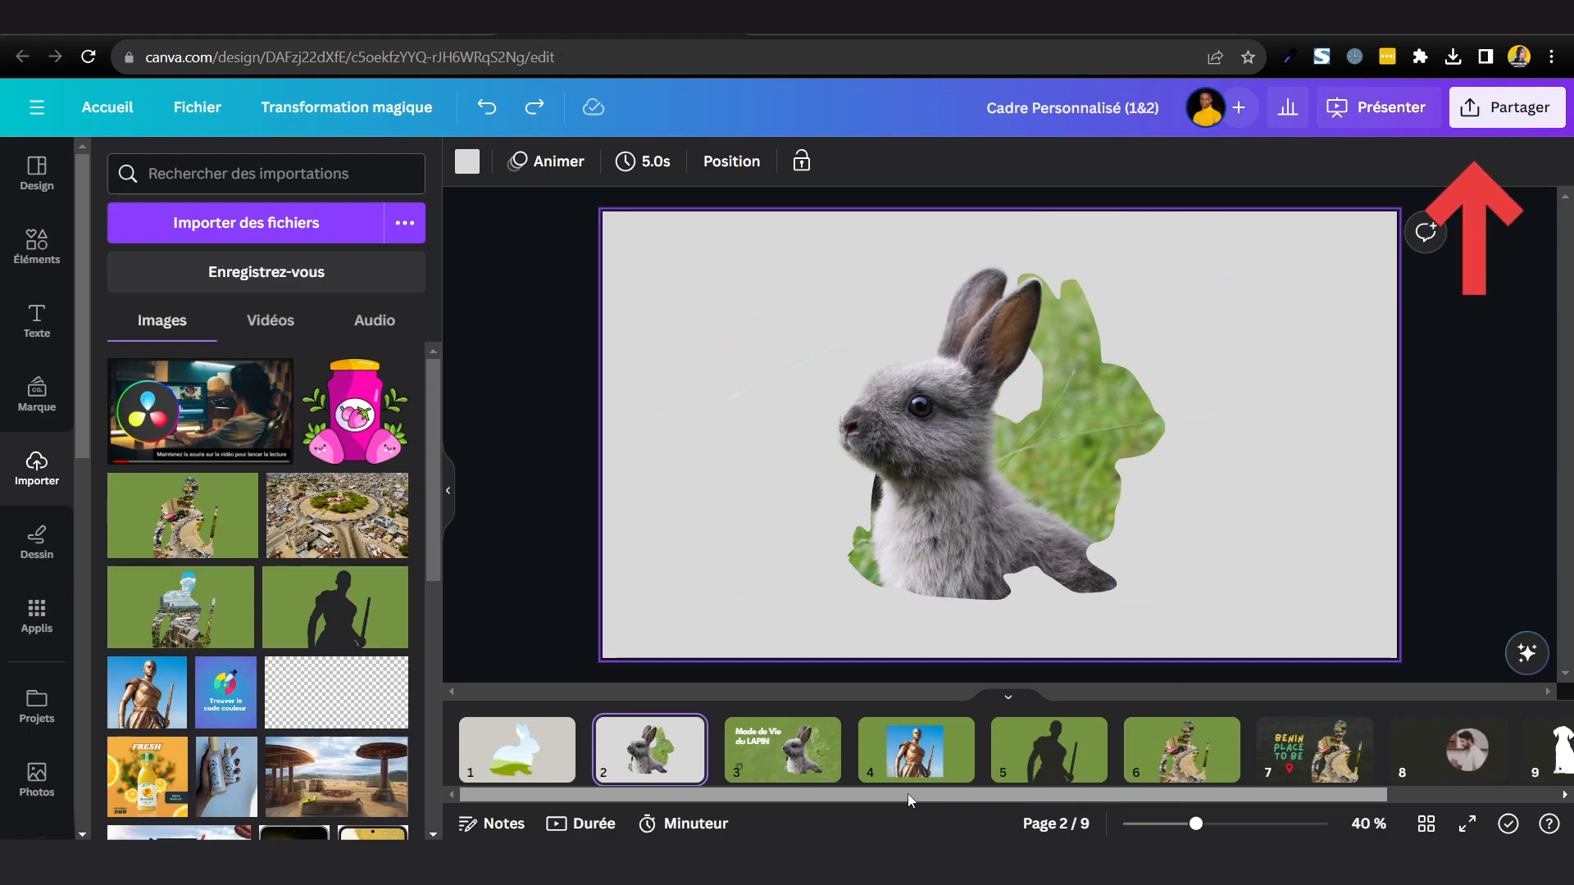
pyautogui.moveTo(907, 793); pyautogui.dragTo(1078, 794)
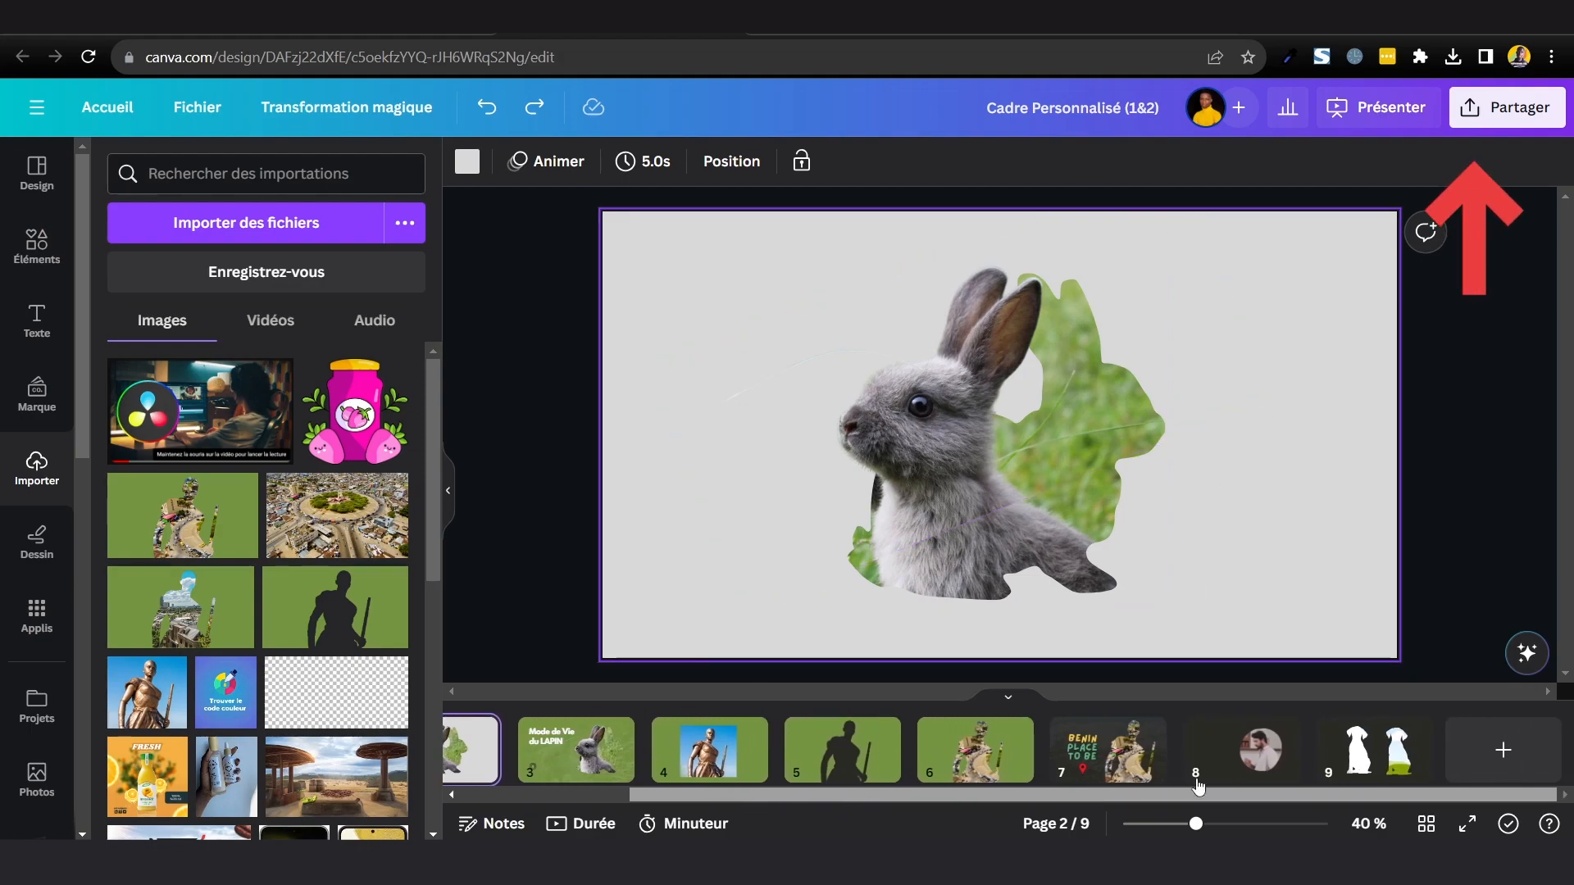
pyautogui.click(1355, 763)
pyautogui.click(860, 464)
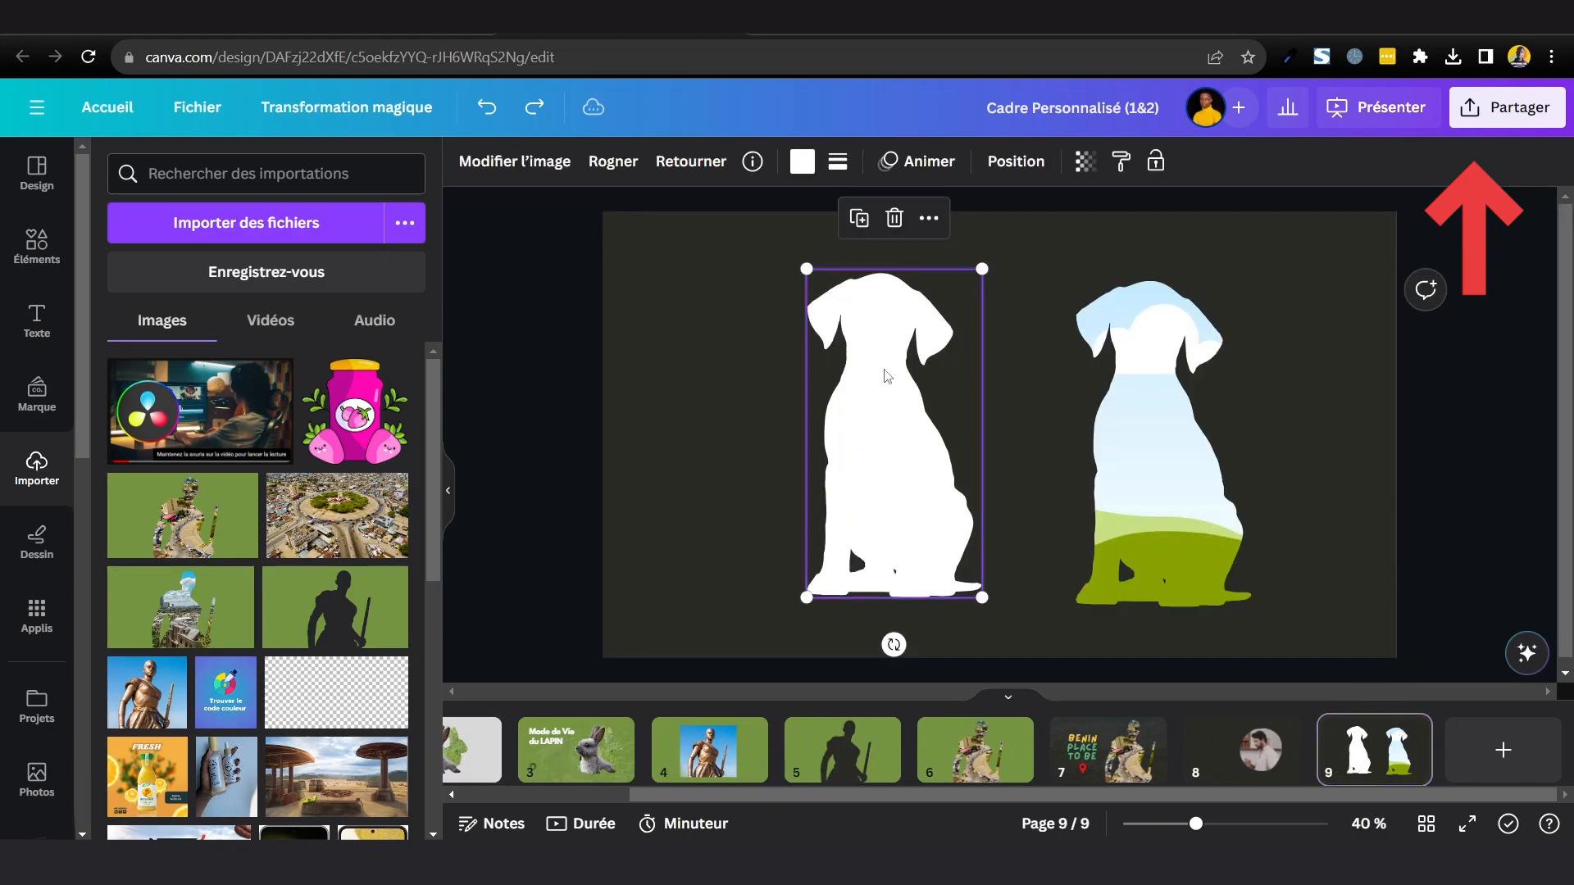
pyautogui.click(1218, 475)
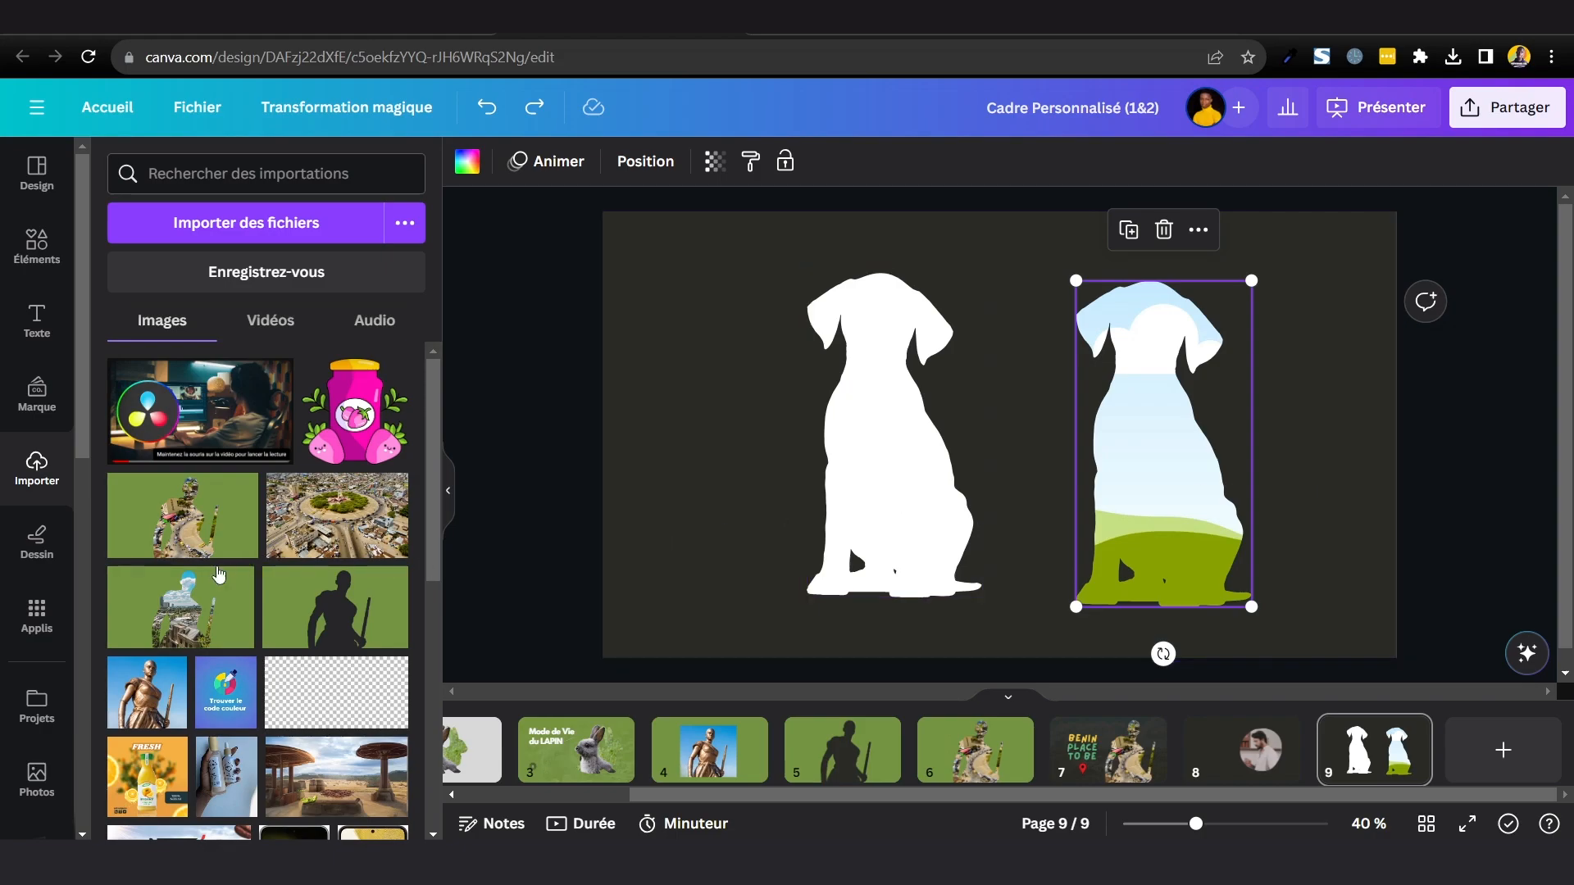
# Try filling the dog-shaped frame on page 9 with a rabbit photo, then replacing it with the recently used 11.0s video.
pyautogui.click(37, 245)
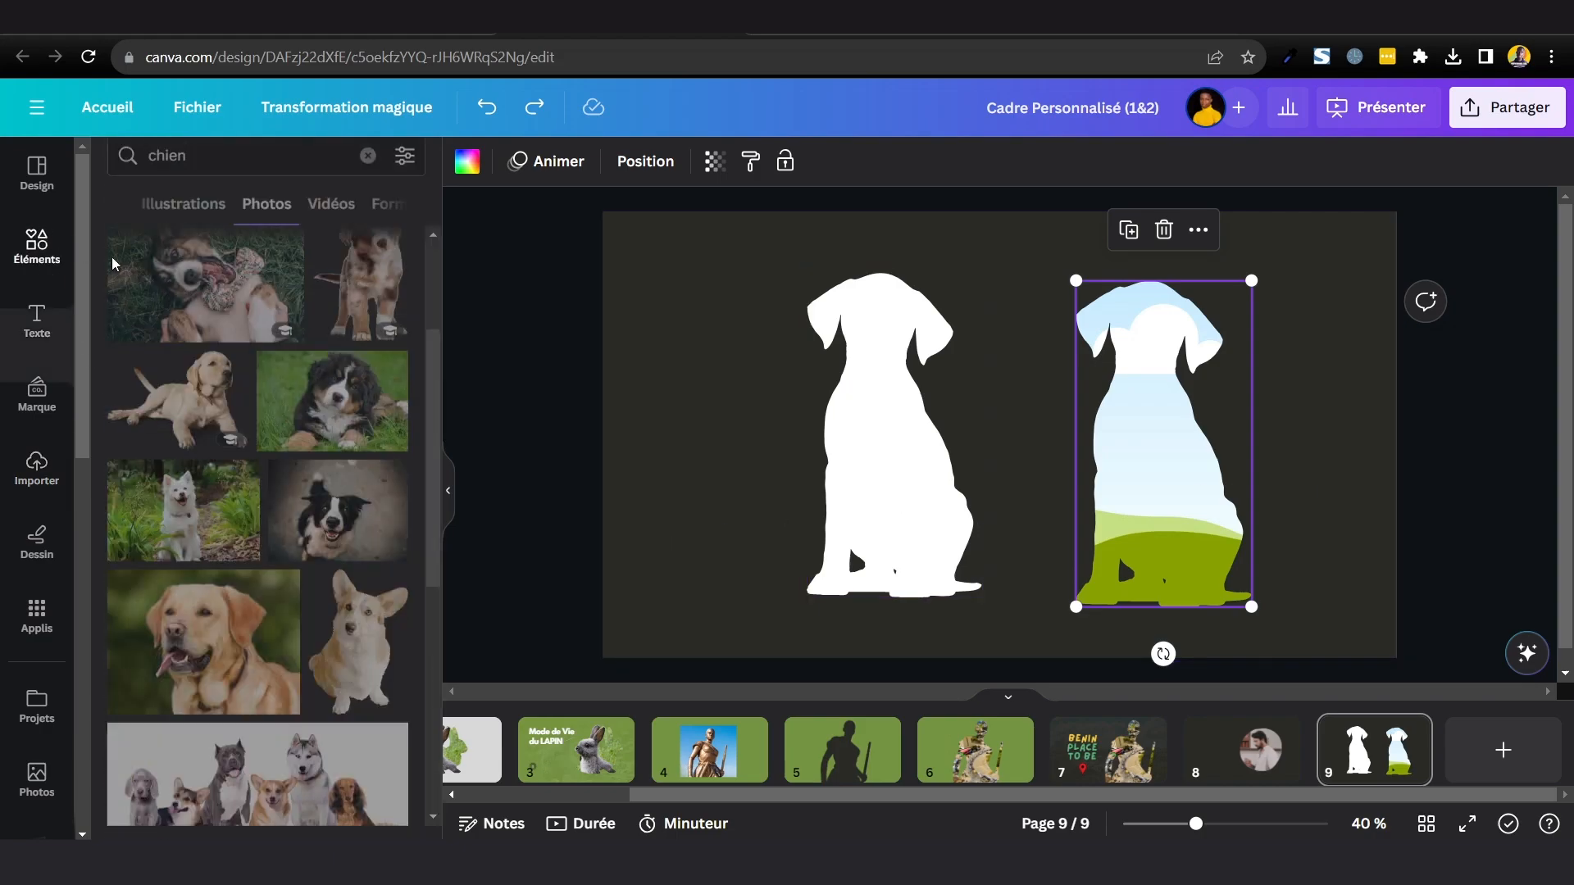
pyautogui.scroll(-7, 332, 464)
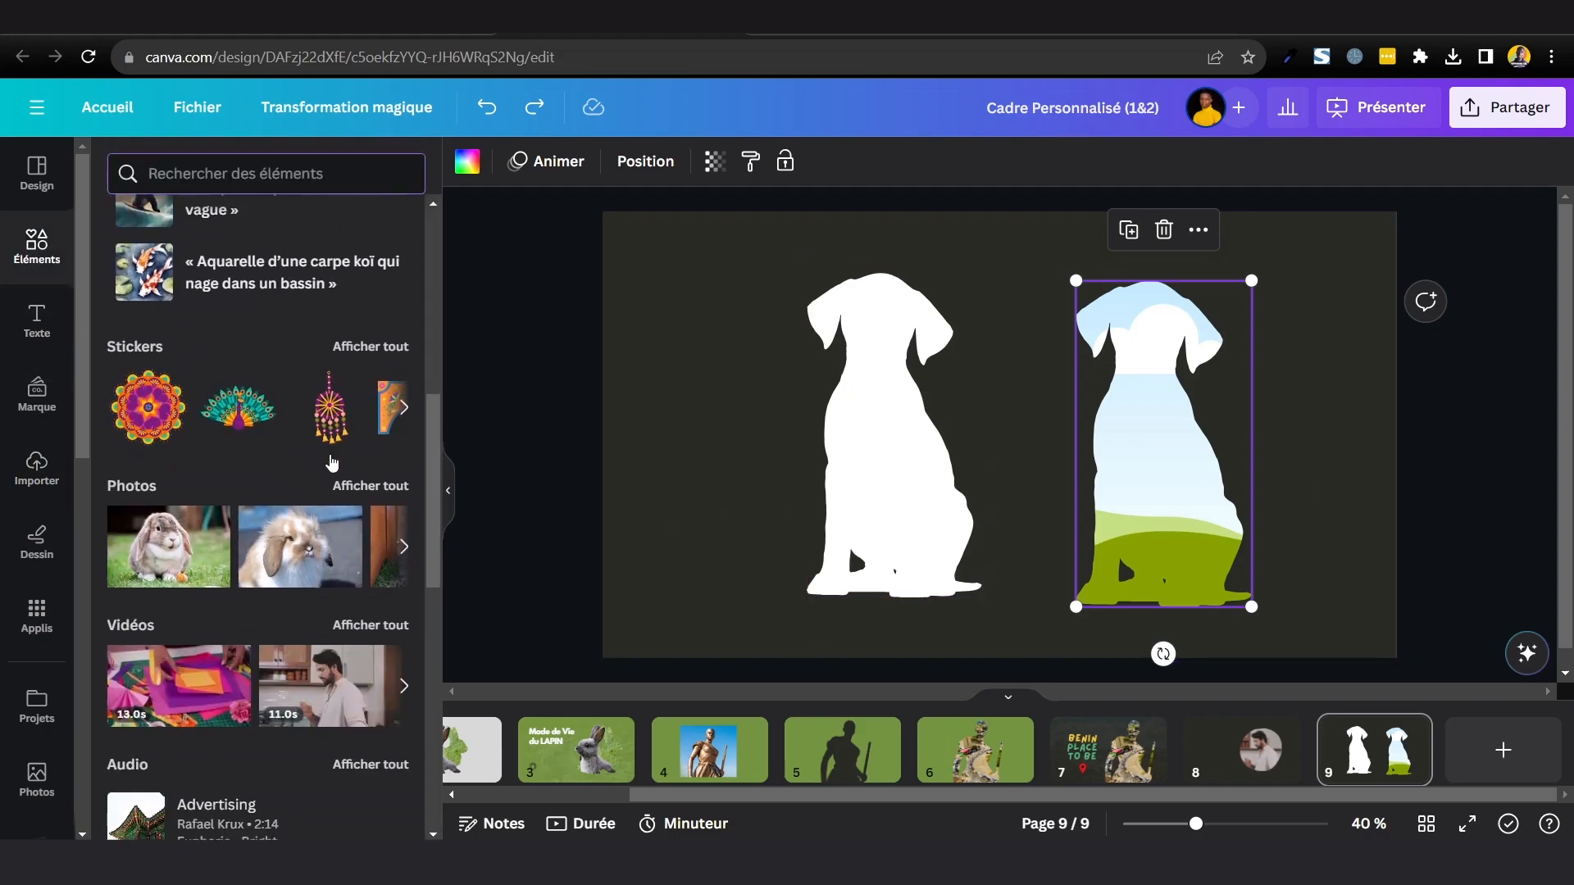
pyautogui.moveTo(300, 546); pyautogui.dragTo(1173, 508)
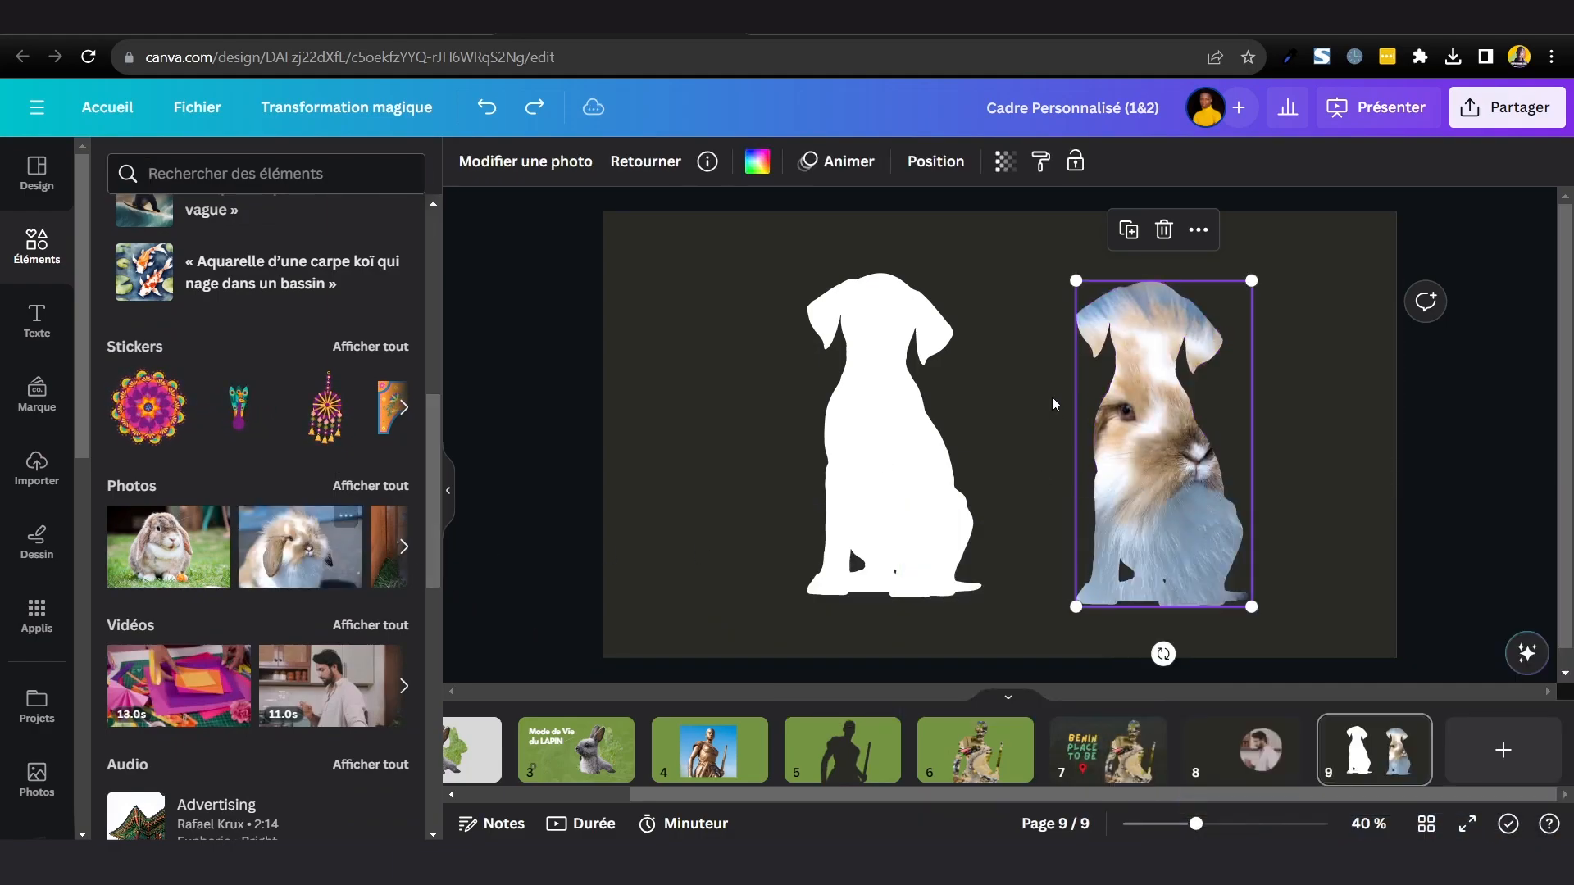
pyautogui.scroll(7, 434, 533)
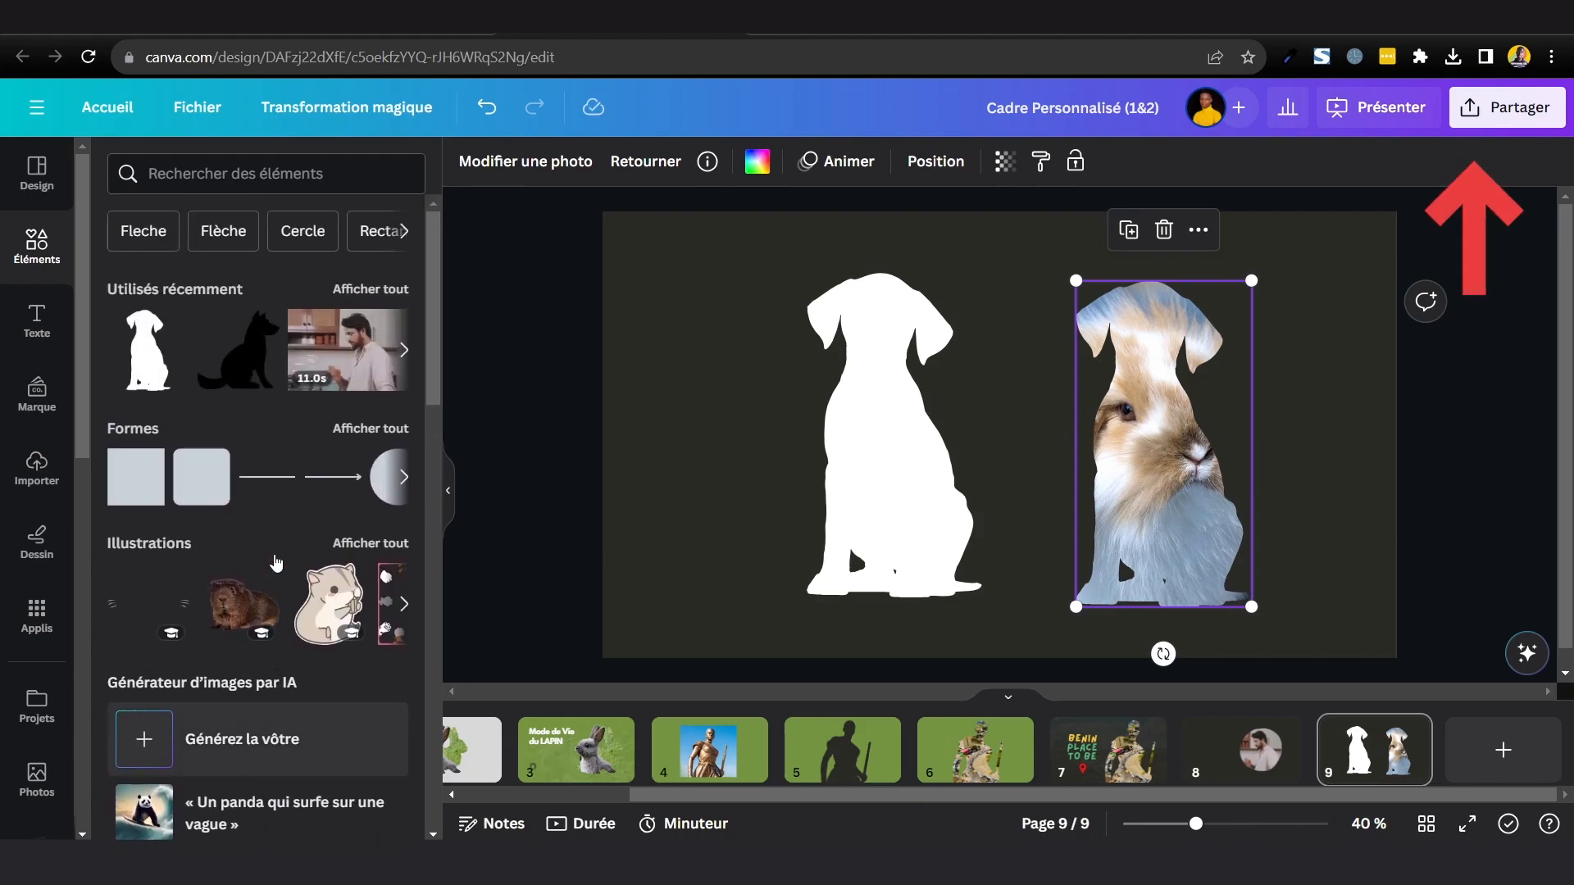
pyautogui.moveTo(346, 351); pyautogui.dragTo(1132, 435)
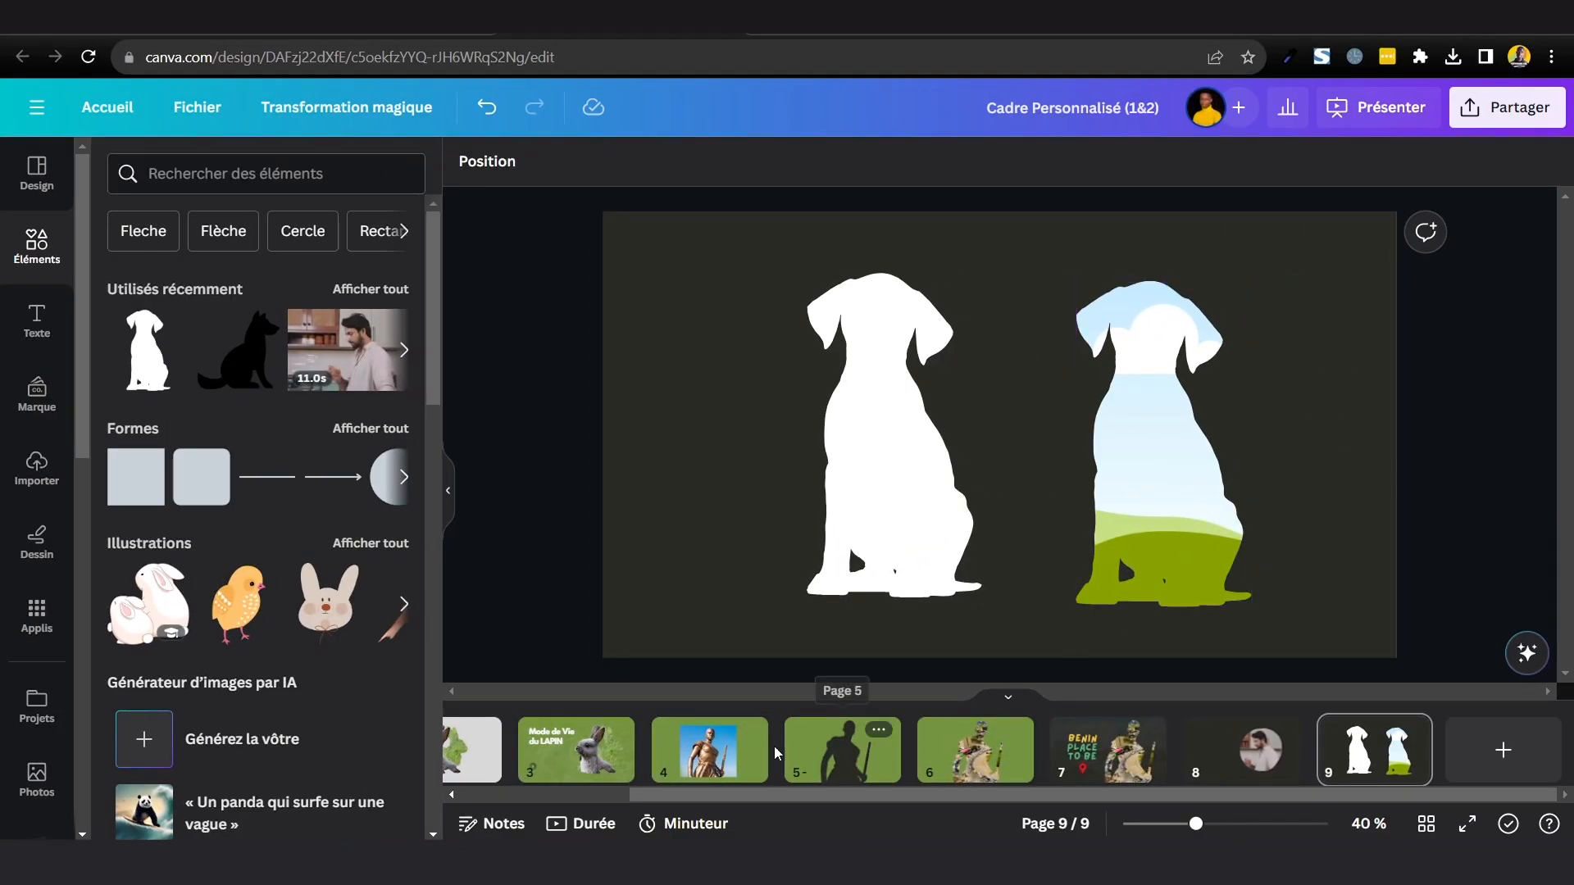
# Compare the original statue photo on page 4 with the statue-shaped frame on page 6.
pyautogui.click(709, 750)
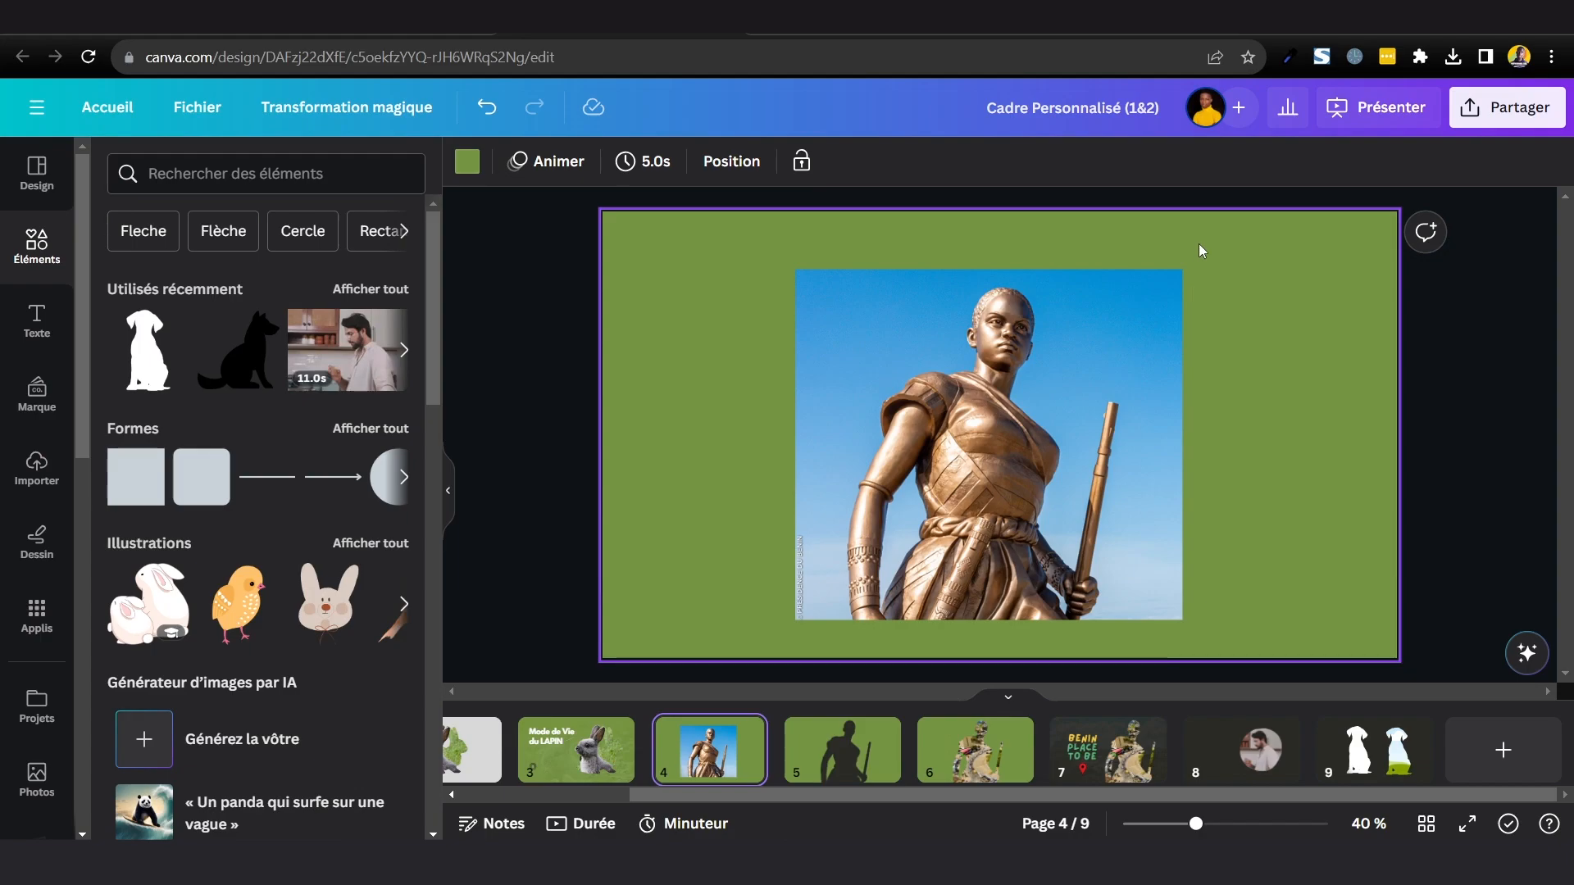
pyautogui.click(950, 764)
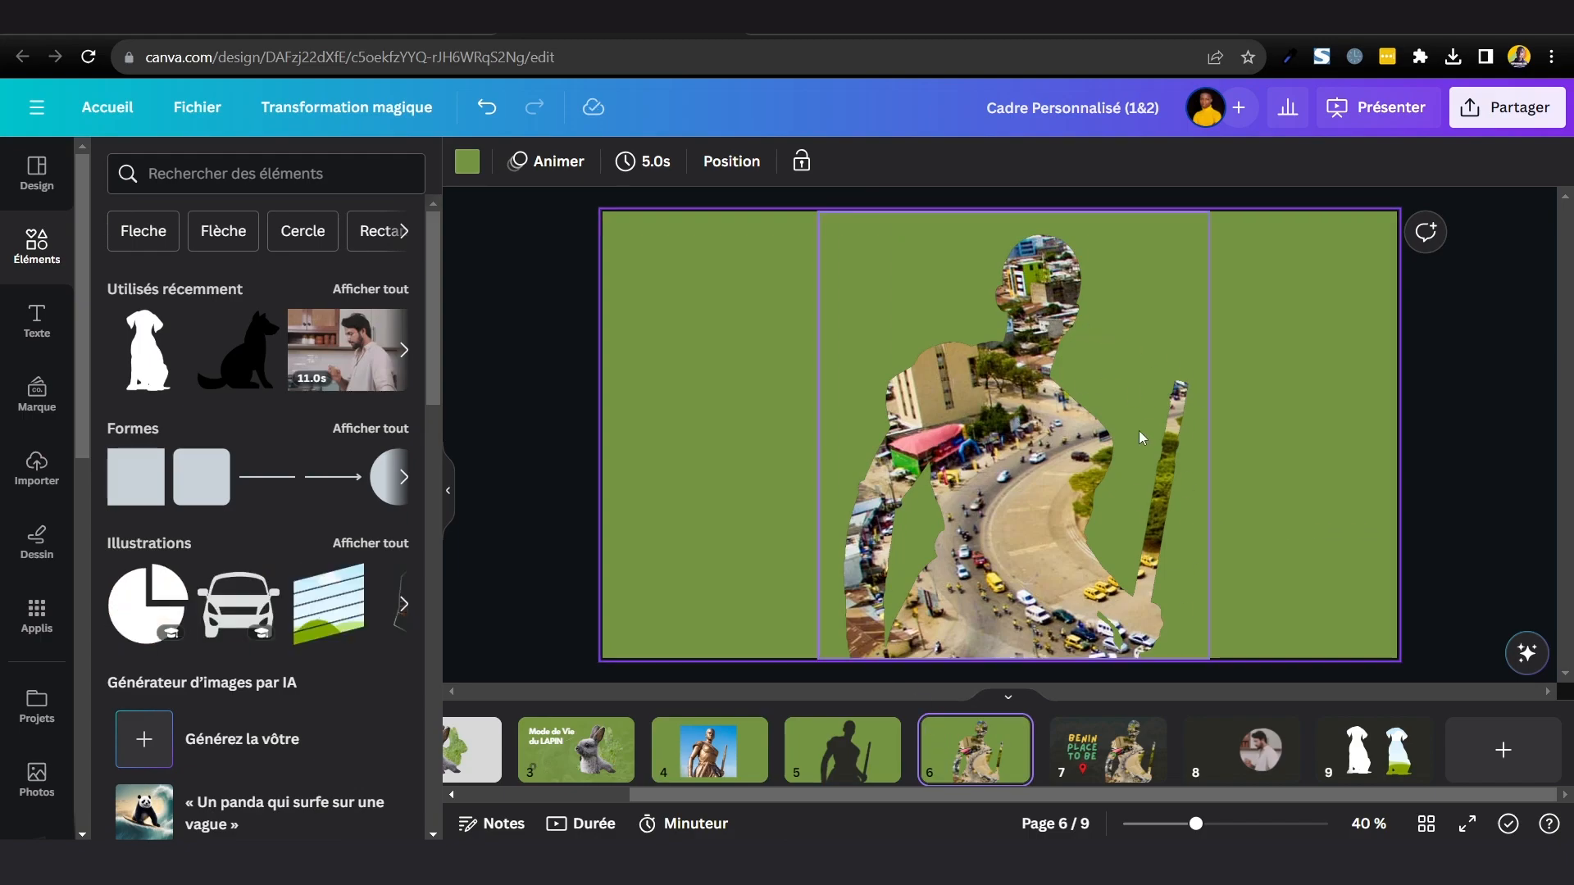
pyautogui.click(713, 762)
pyautogui.click(894, 433)
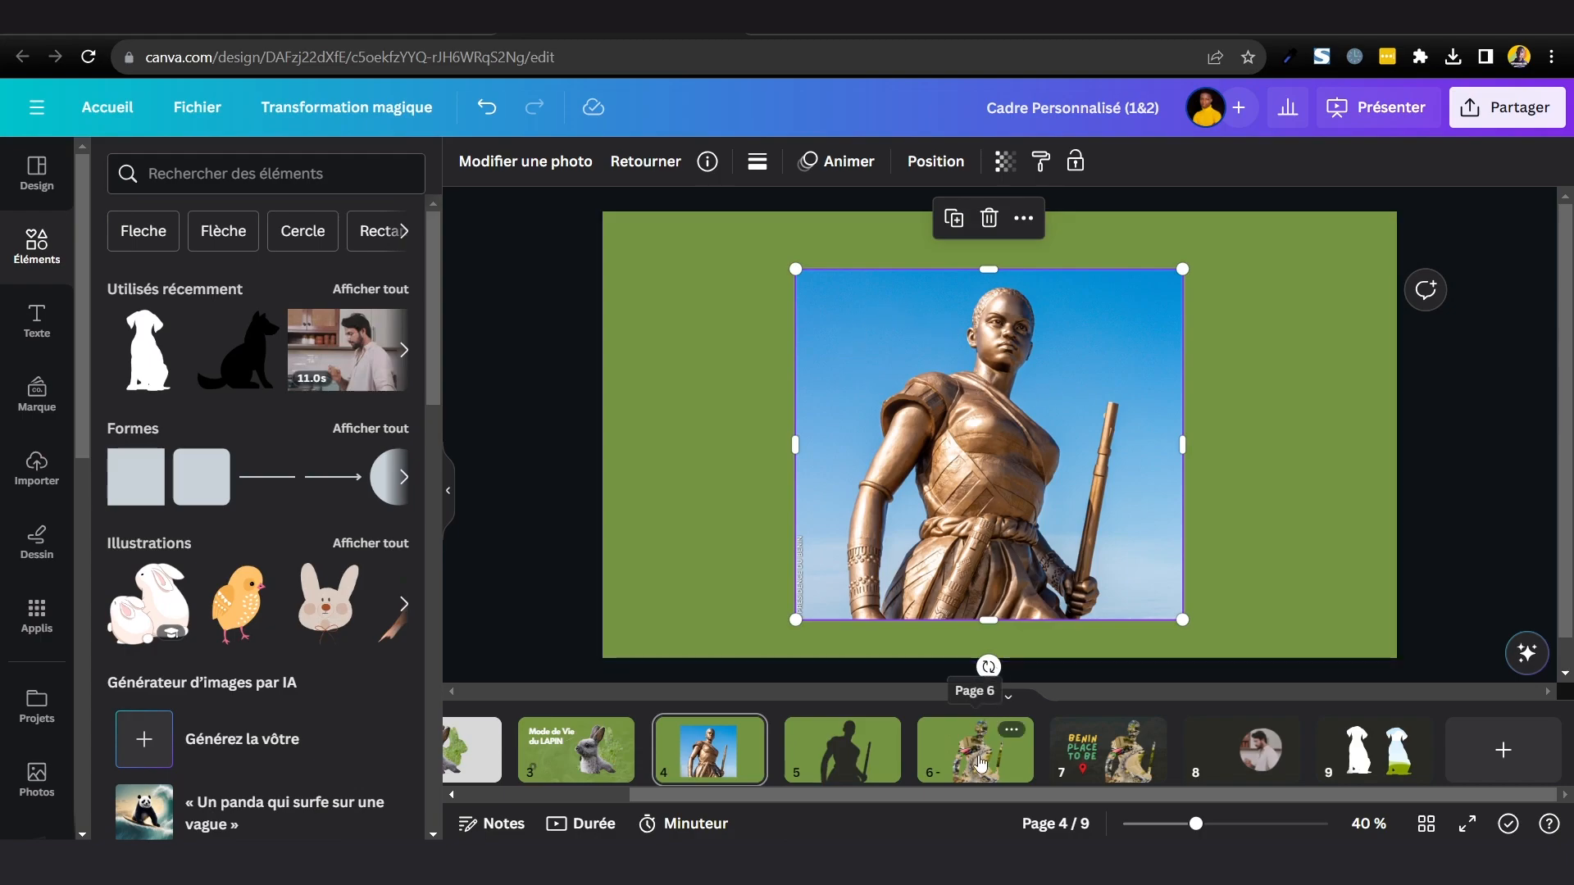
pyautogui.click(989, 732)
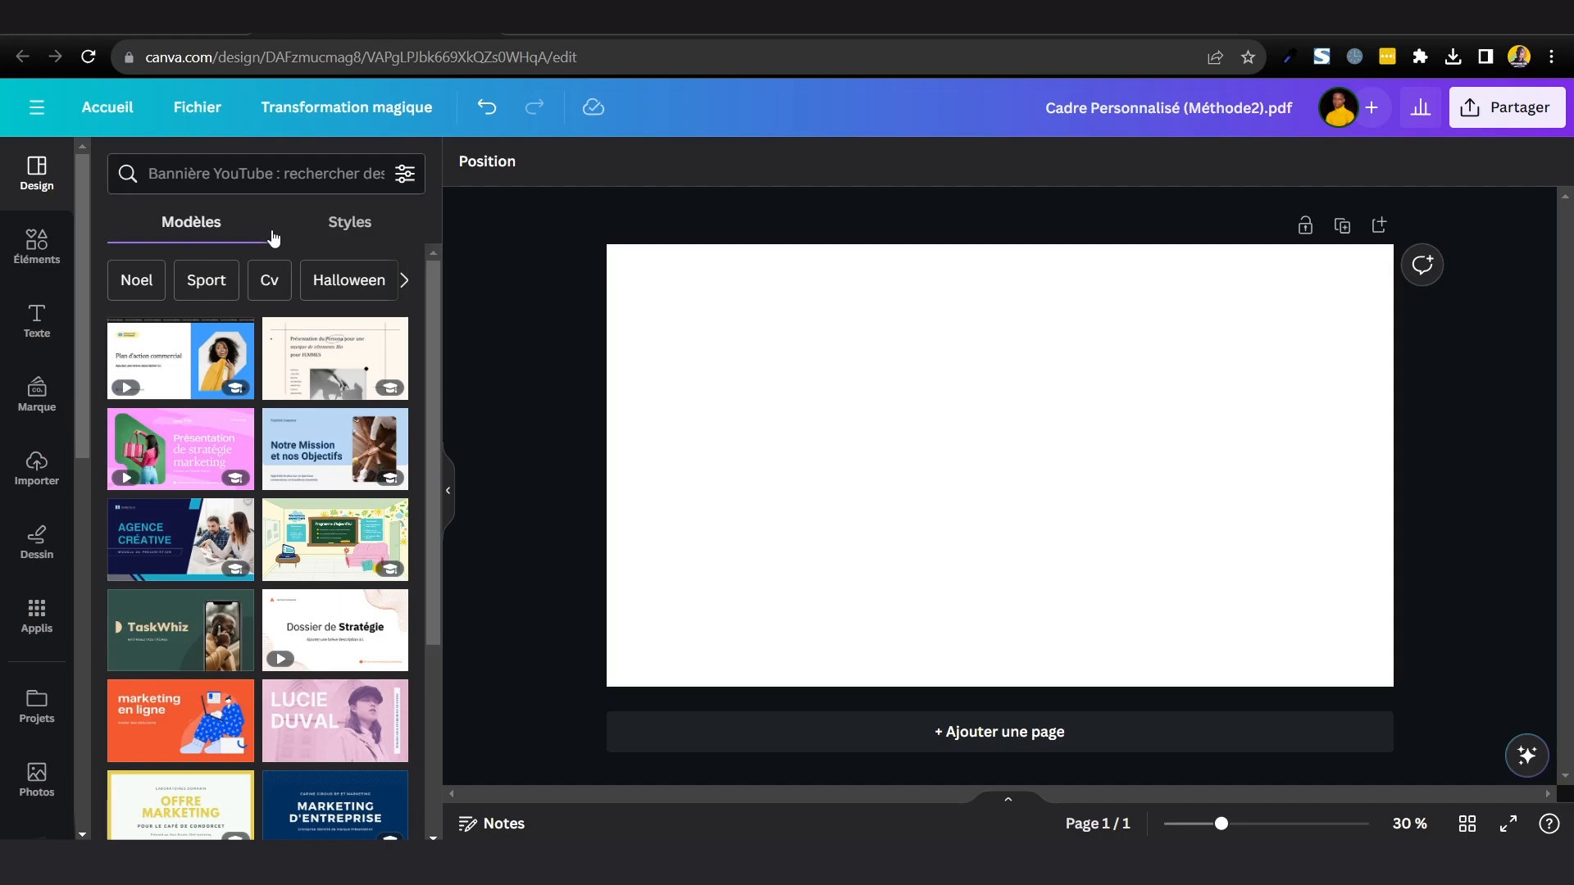
# Add the uploaded bronze statue photo to the blank page of Cadre Personnalisé (Méthode2).pdf and enlarge it to nearly the page's height.
pyautogui.click(35, 472)
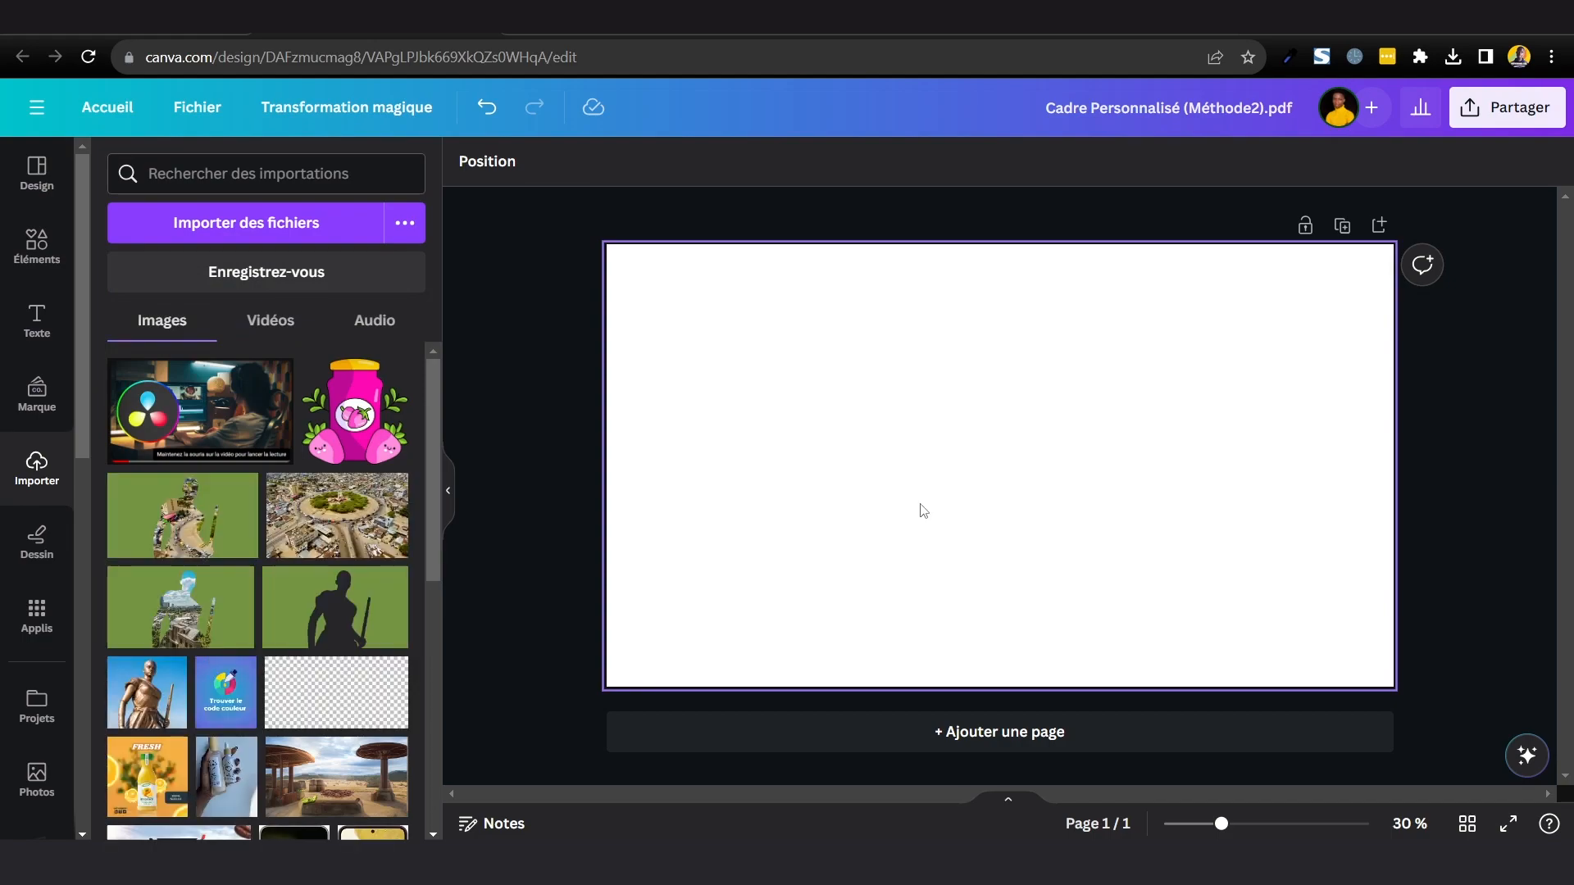
pyautogui.click(146, 693)
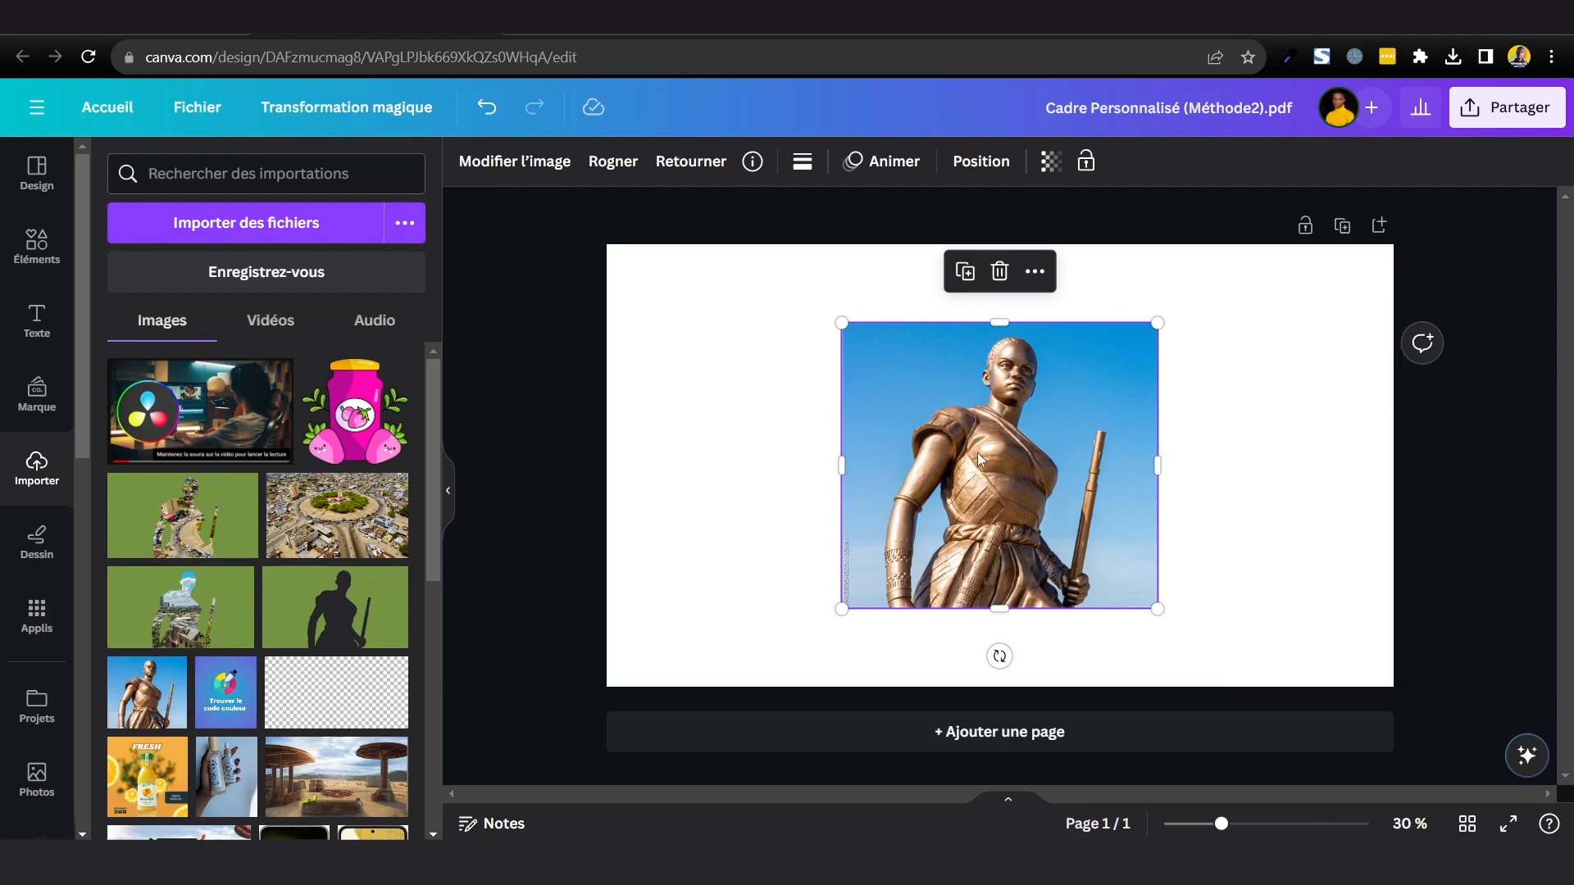
pyautogui.moveTo(841, 609); pyautogui.dragTo(764, 659)
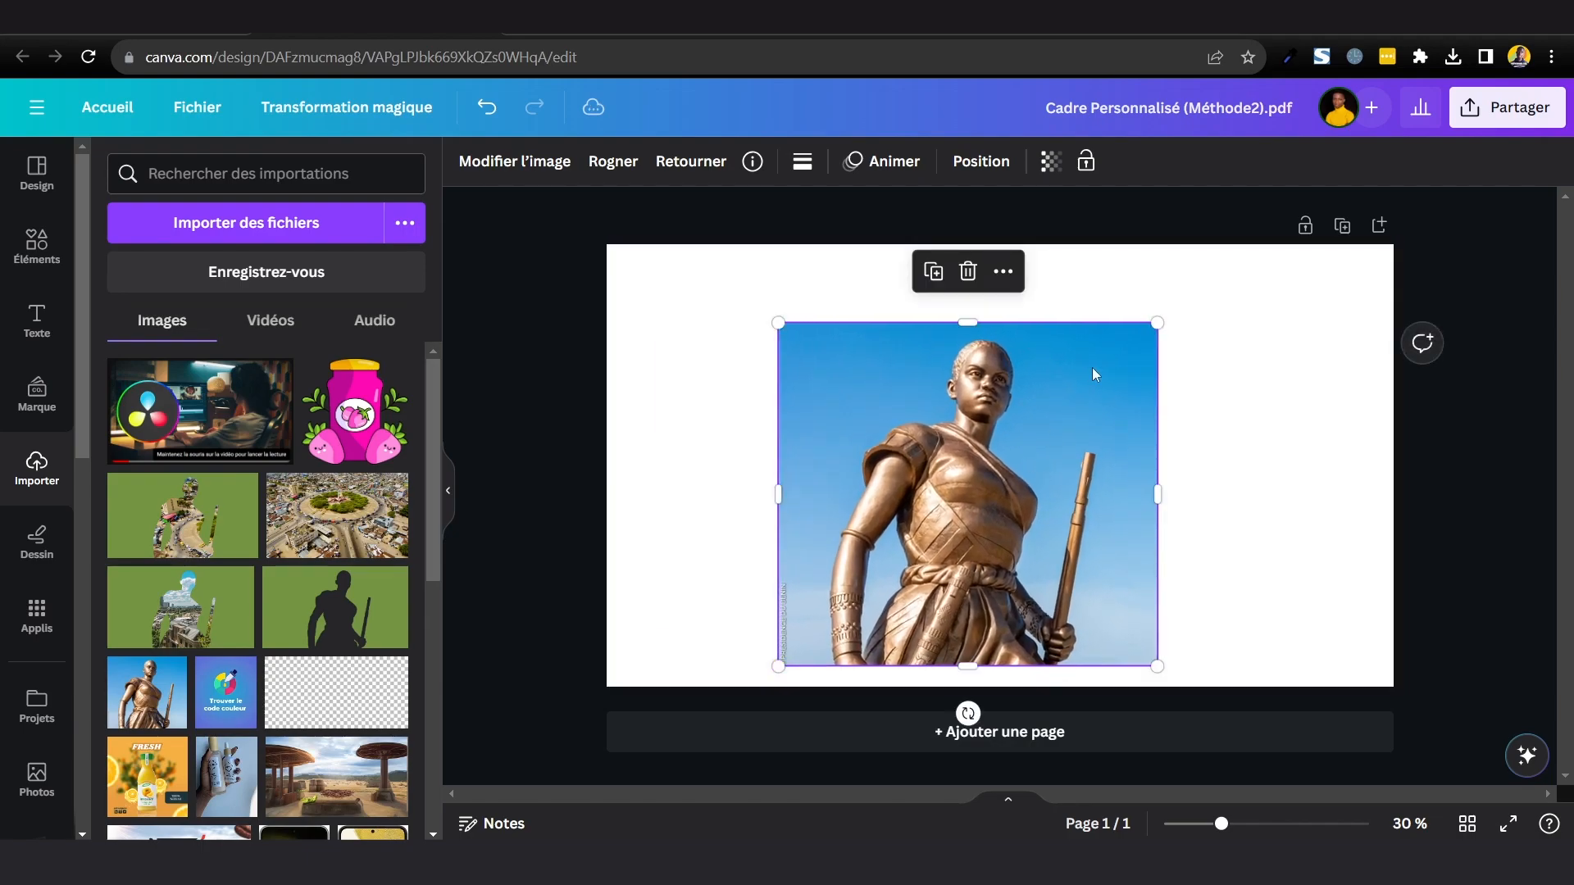
pyautogui.moveTo(1157, 322); pyautogui.dragTo(1239, 320)
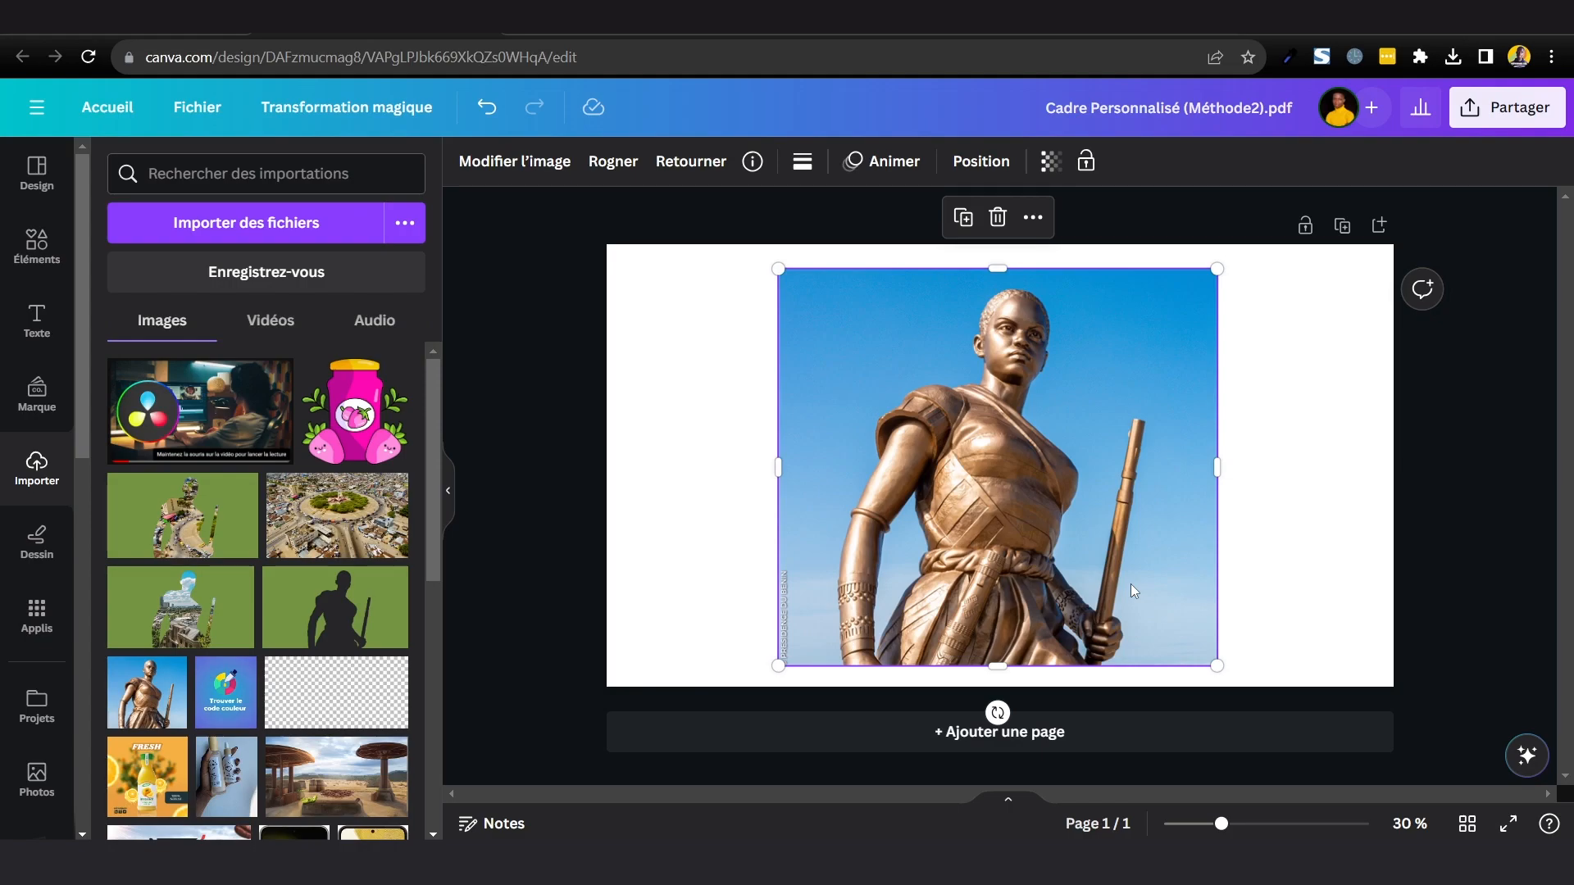
pyautogui.click(1240, 396)
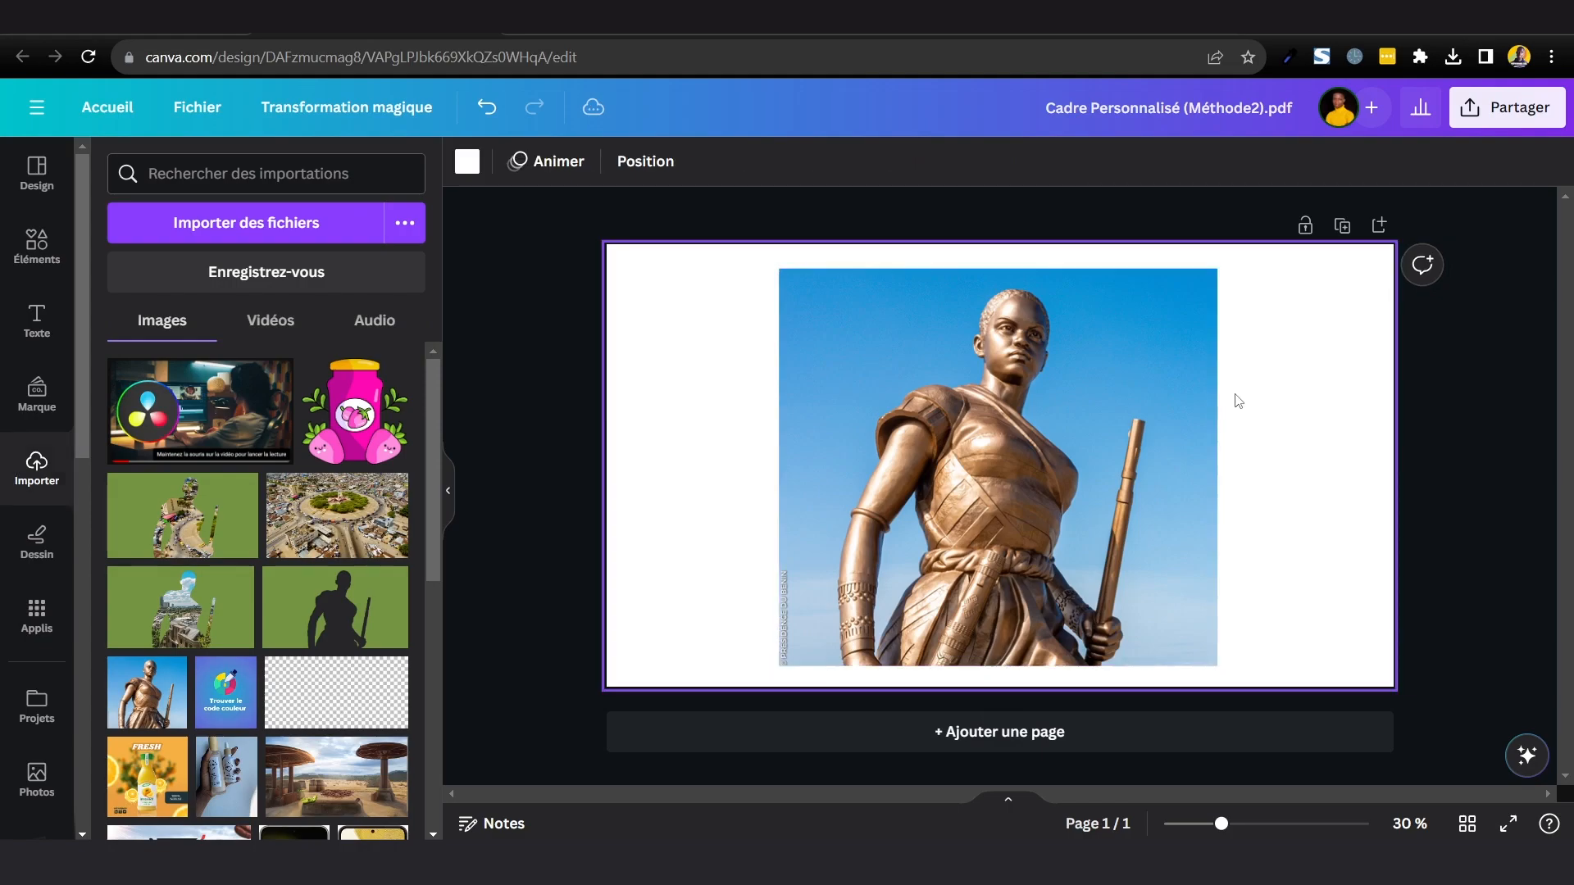
# Open the statue photo's editing options and examine the available adjustments, filters and effects.
pyautogui.click(867, 362)
pyautogui.click(561, 167)
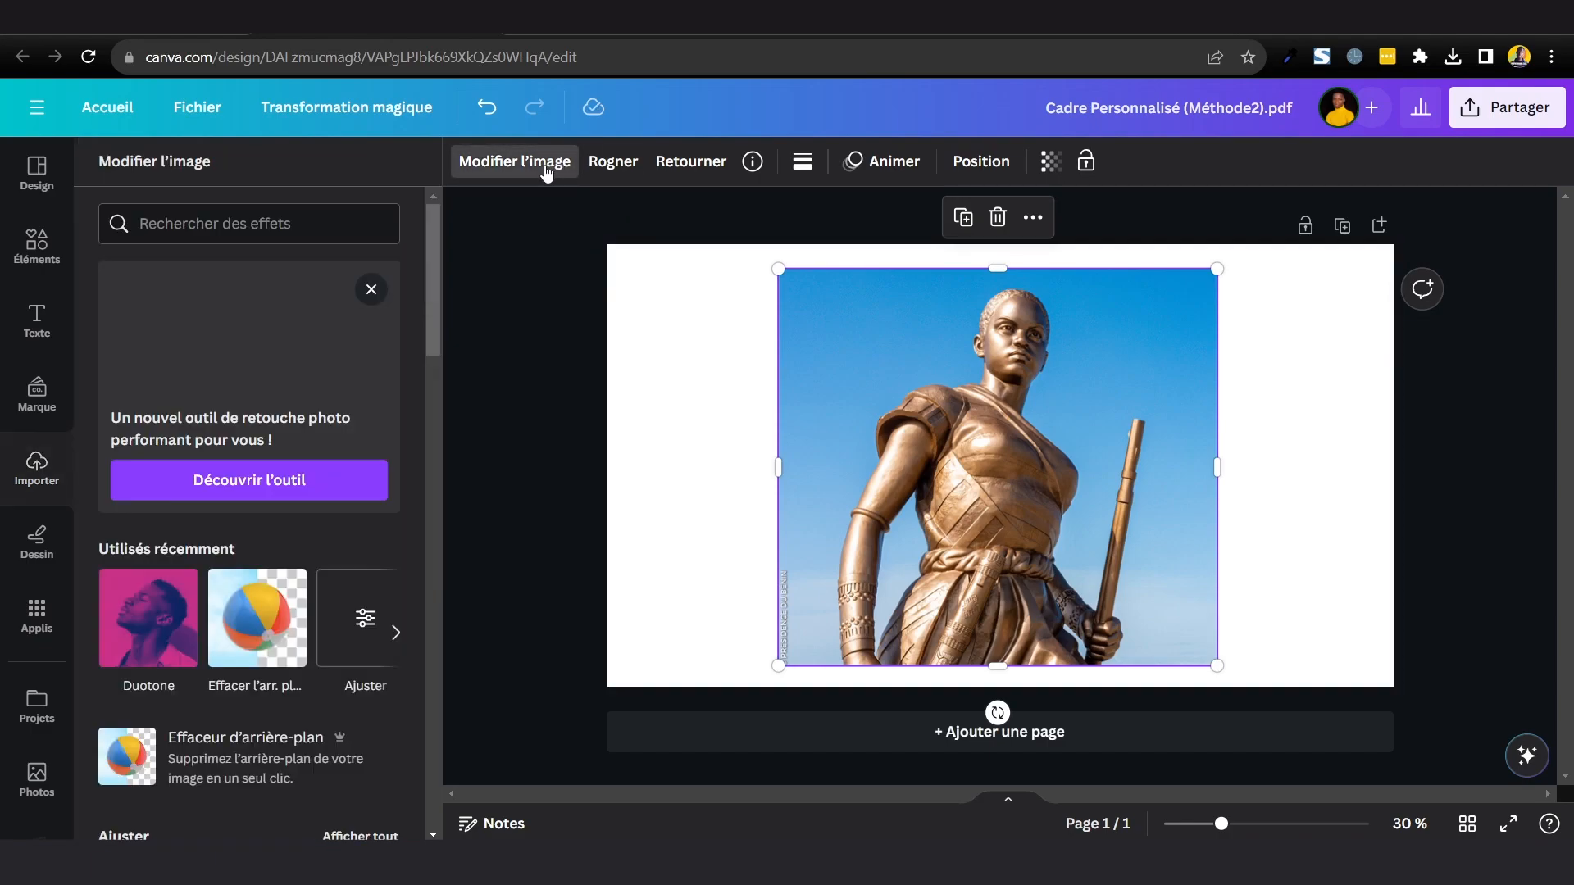
pyautogui.scroll(-5, 330, 269)
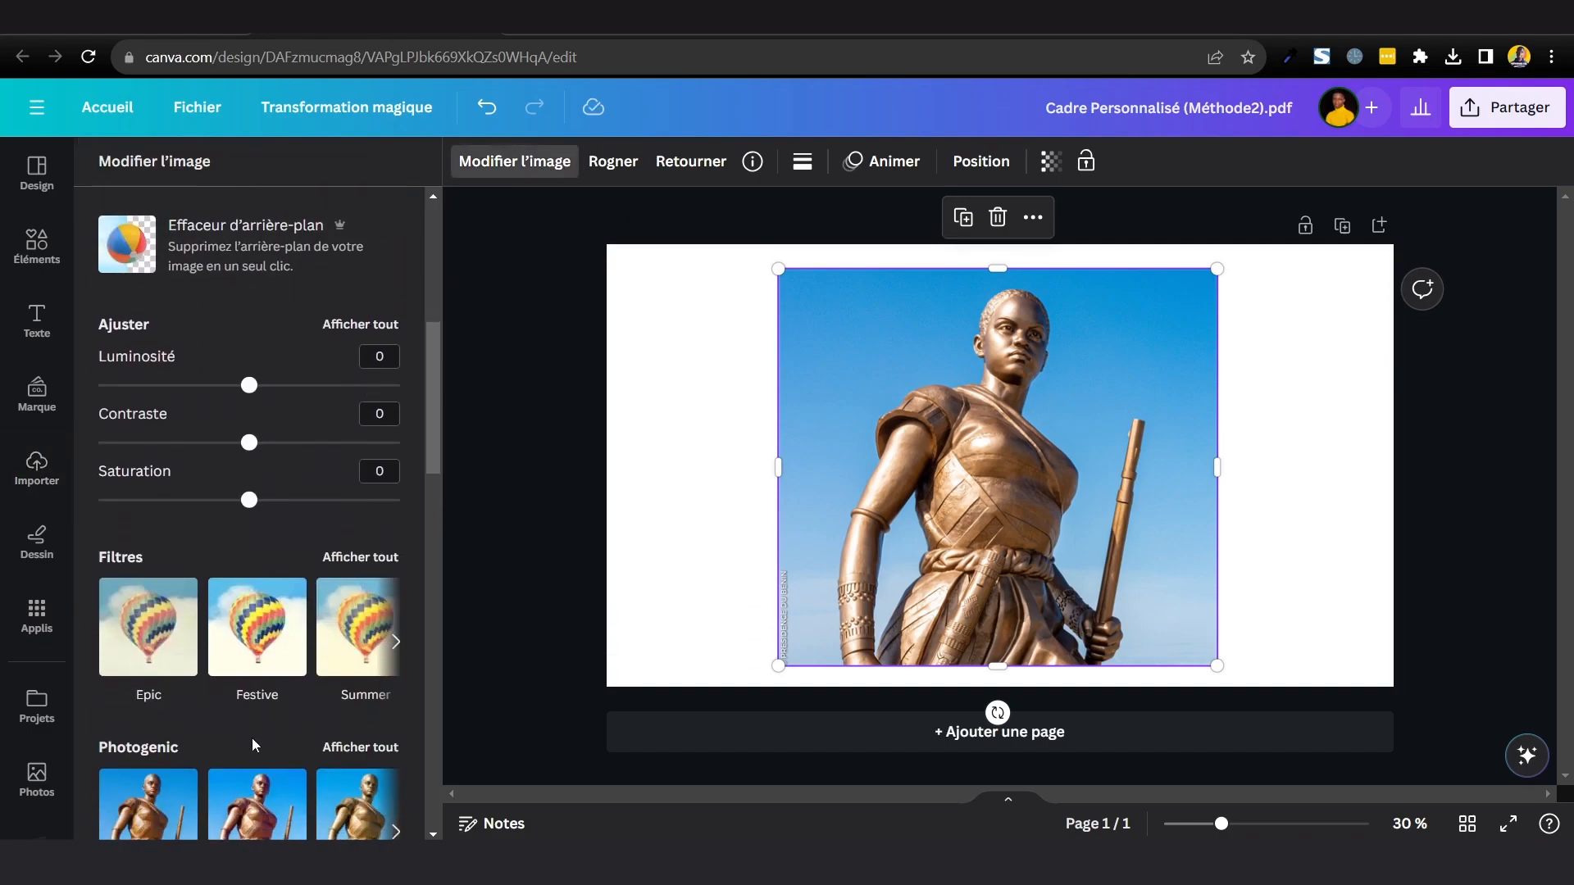
pyautogui.scroll(-4, 221, 547)
pyautogui.scroll(9, 234, 537)
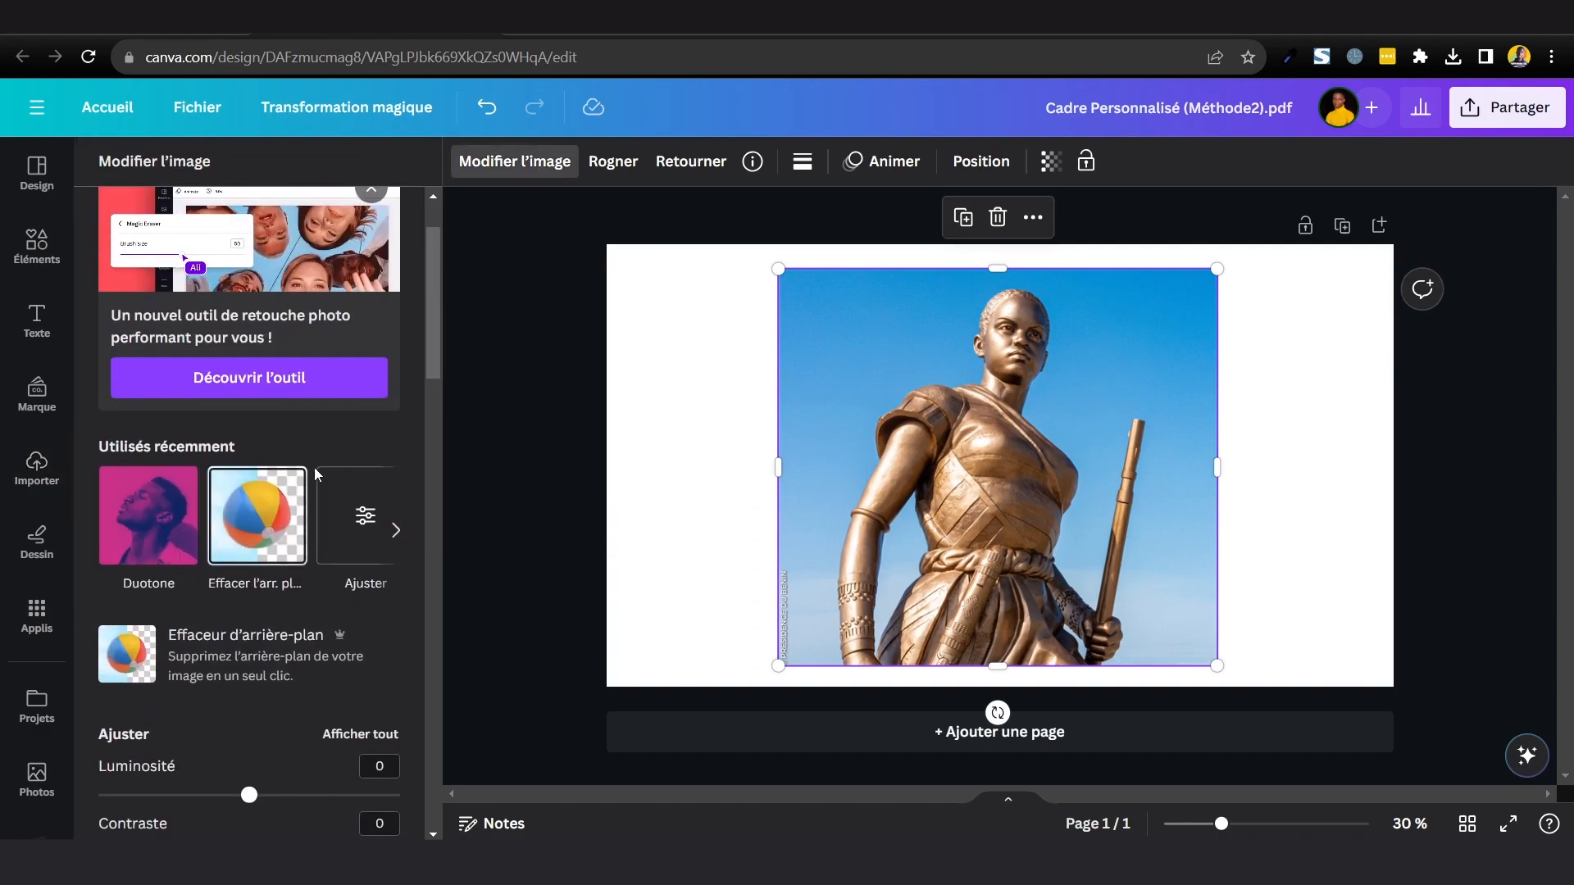
pyautogui.scroll(2, 343, 445)
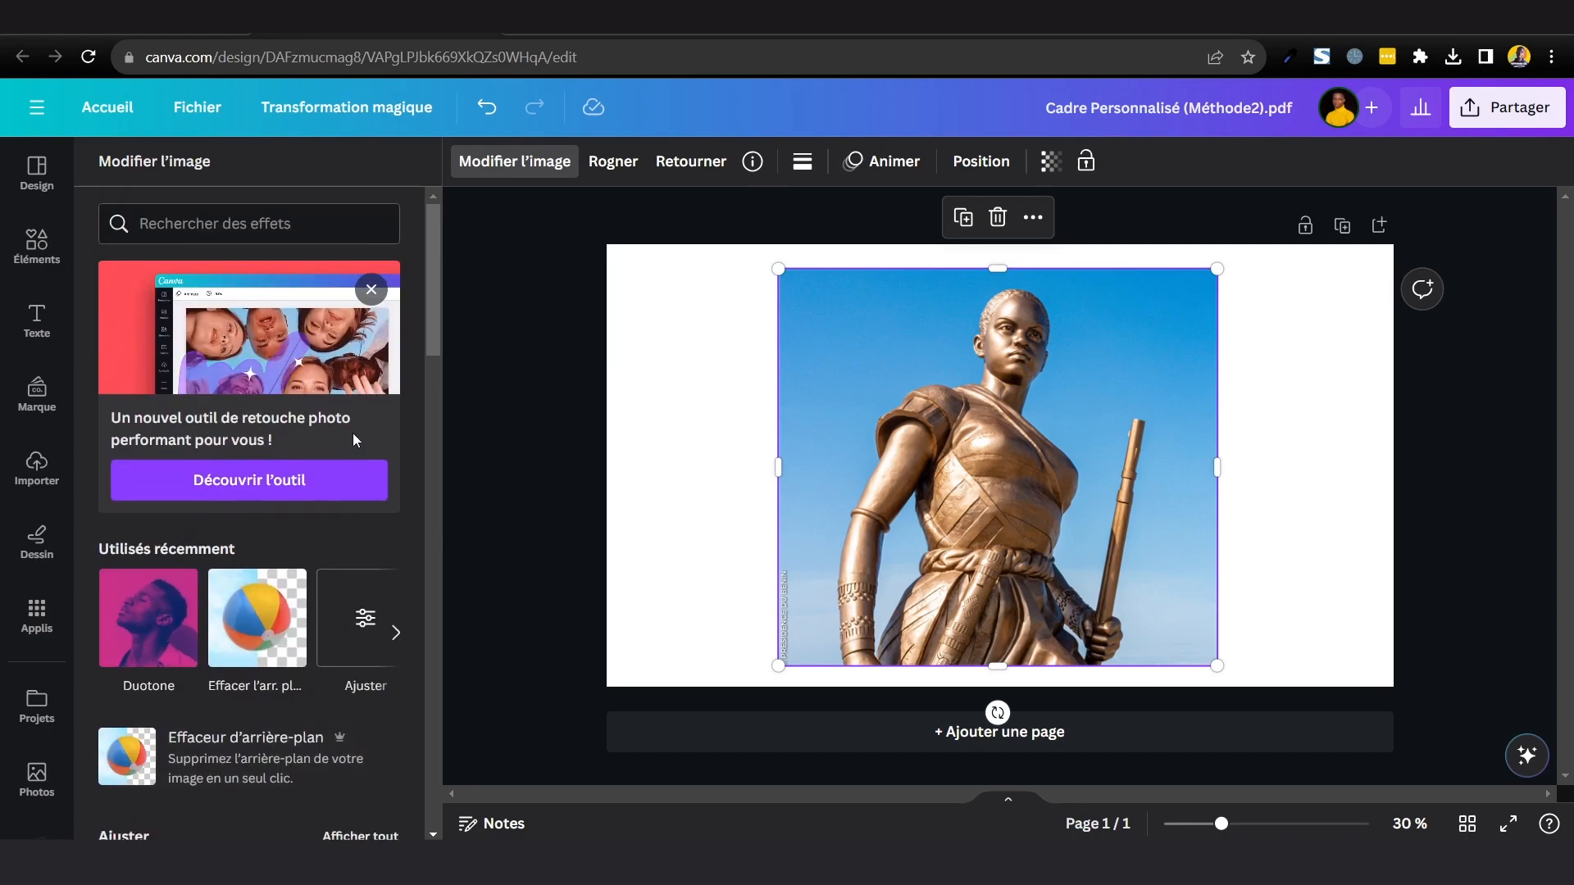
pyautogui.scroll(-10, 356, 407)
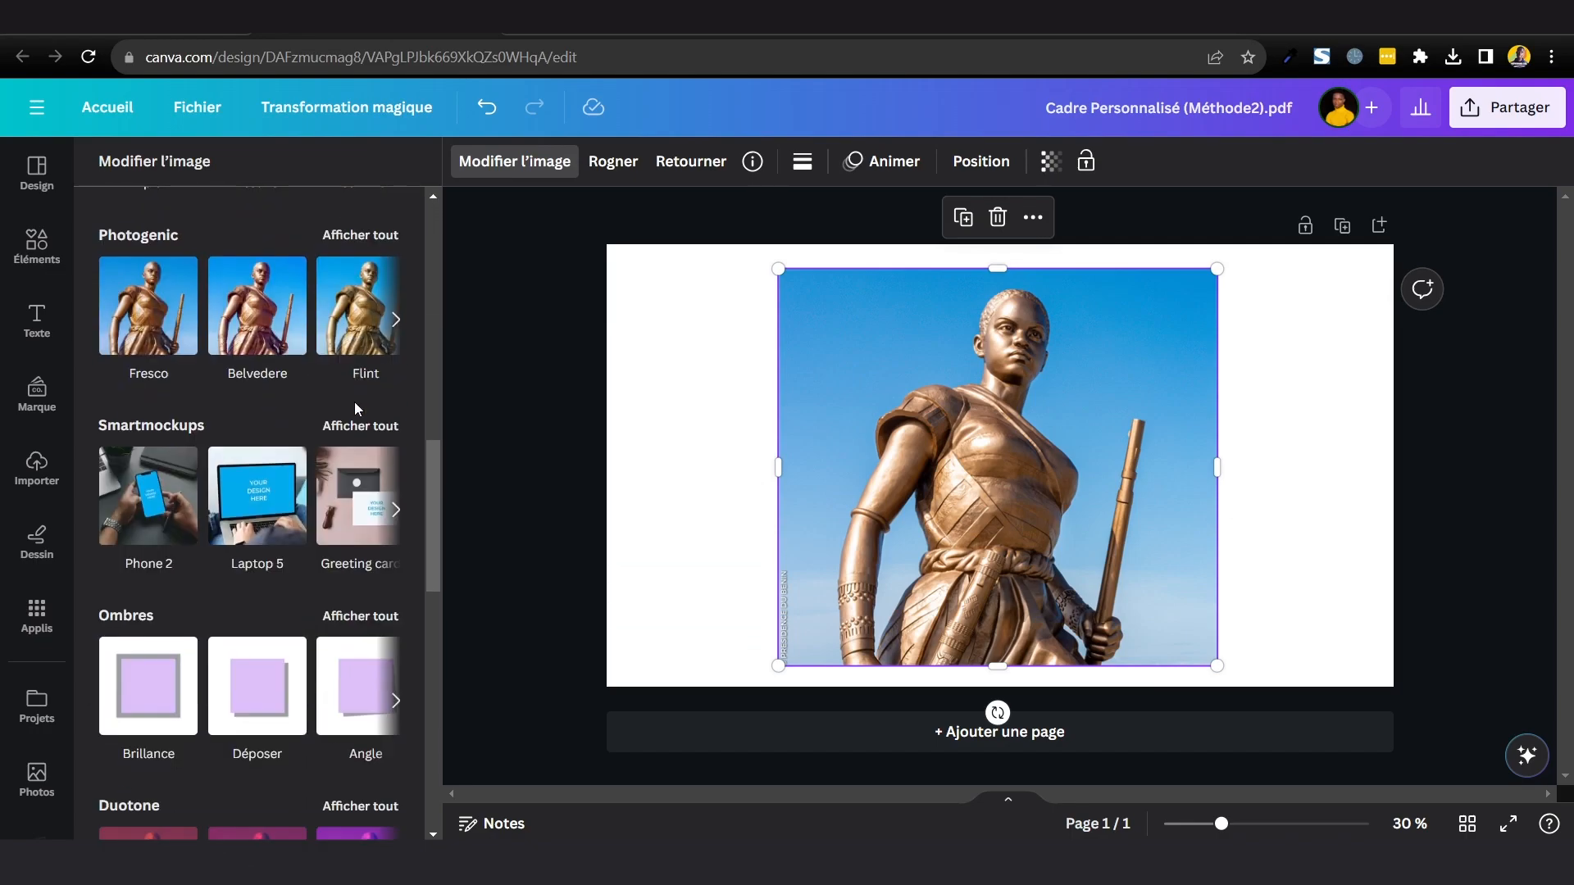
pyautogui.scroll(-5, 343, 447)
pyautogui.scroll(2, 342, 451)
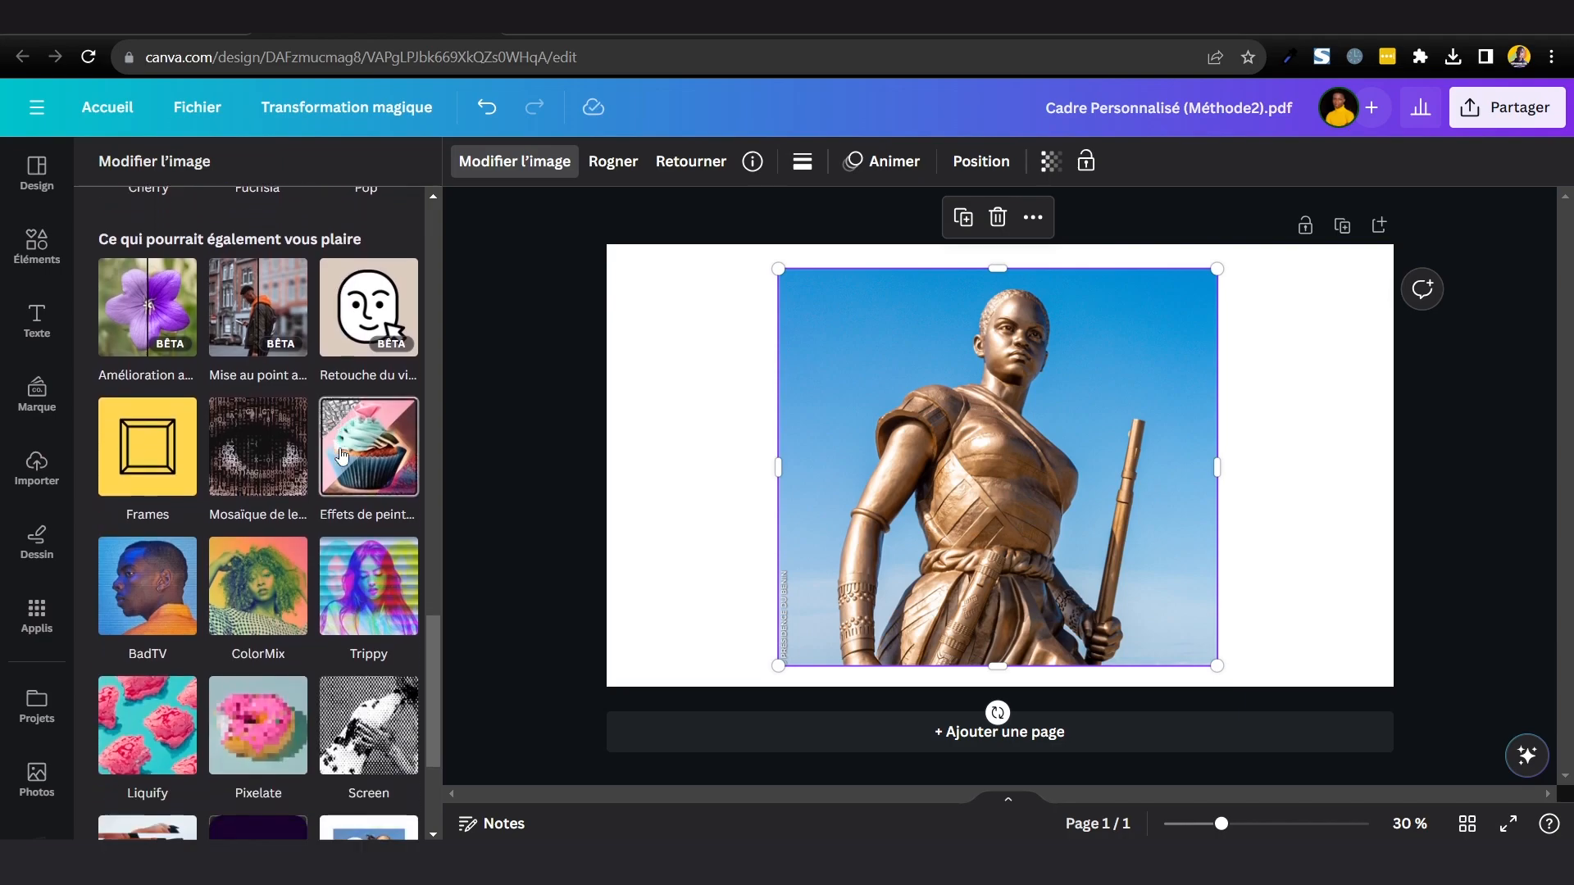
pyautogui.scroll(8, 342, 453)
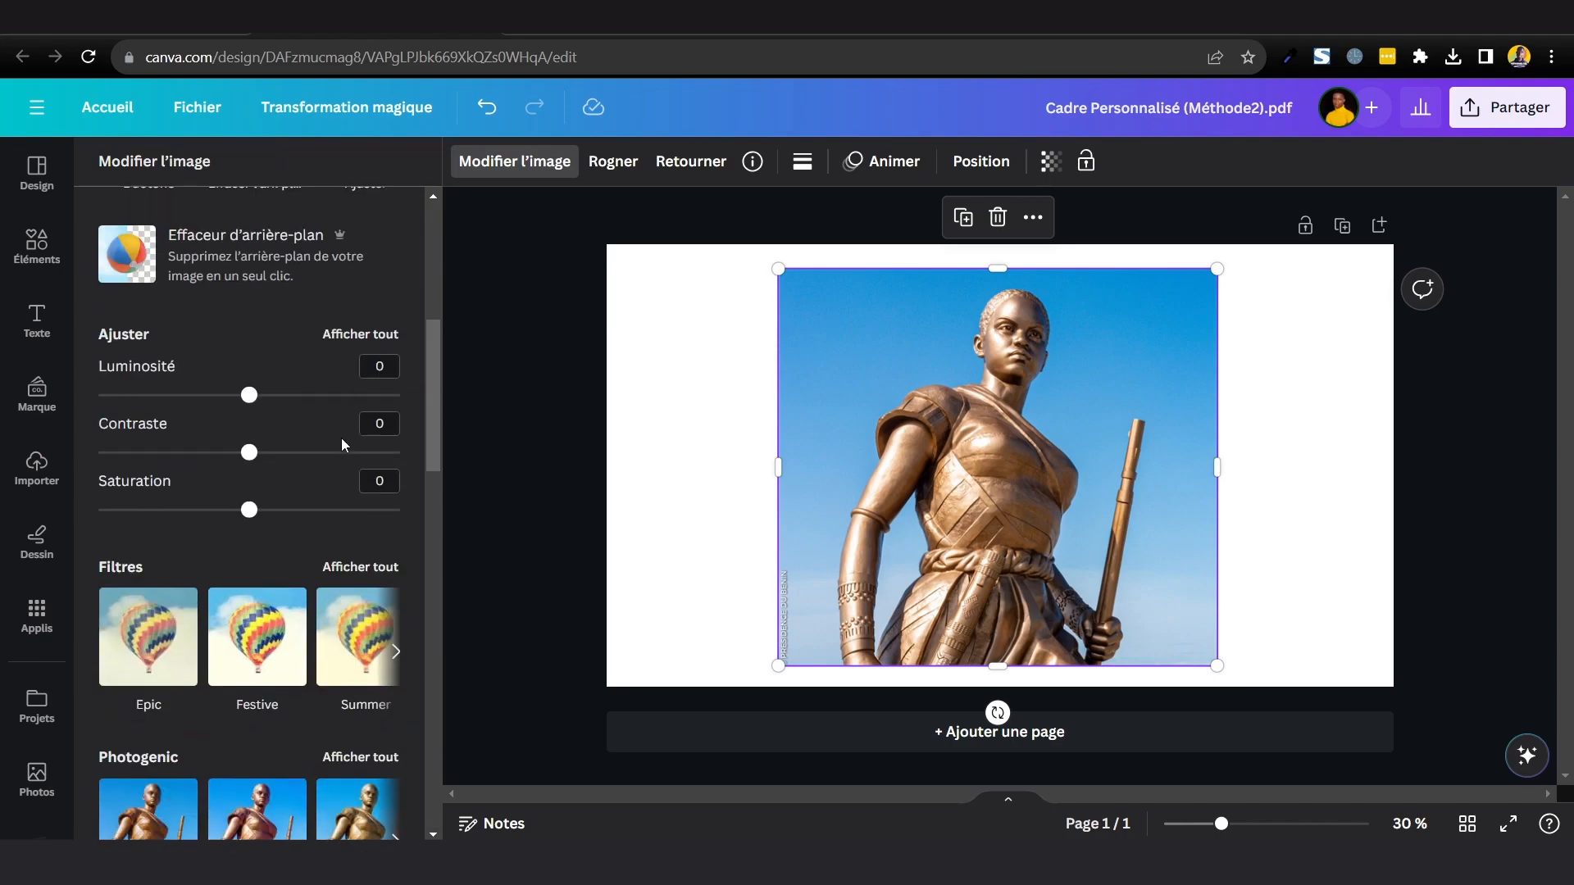
pyautogui.scroll(-15, 307, 775)
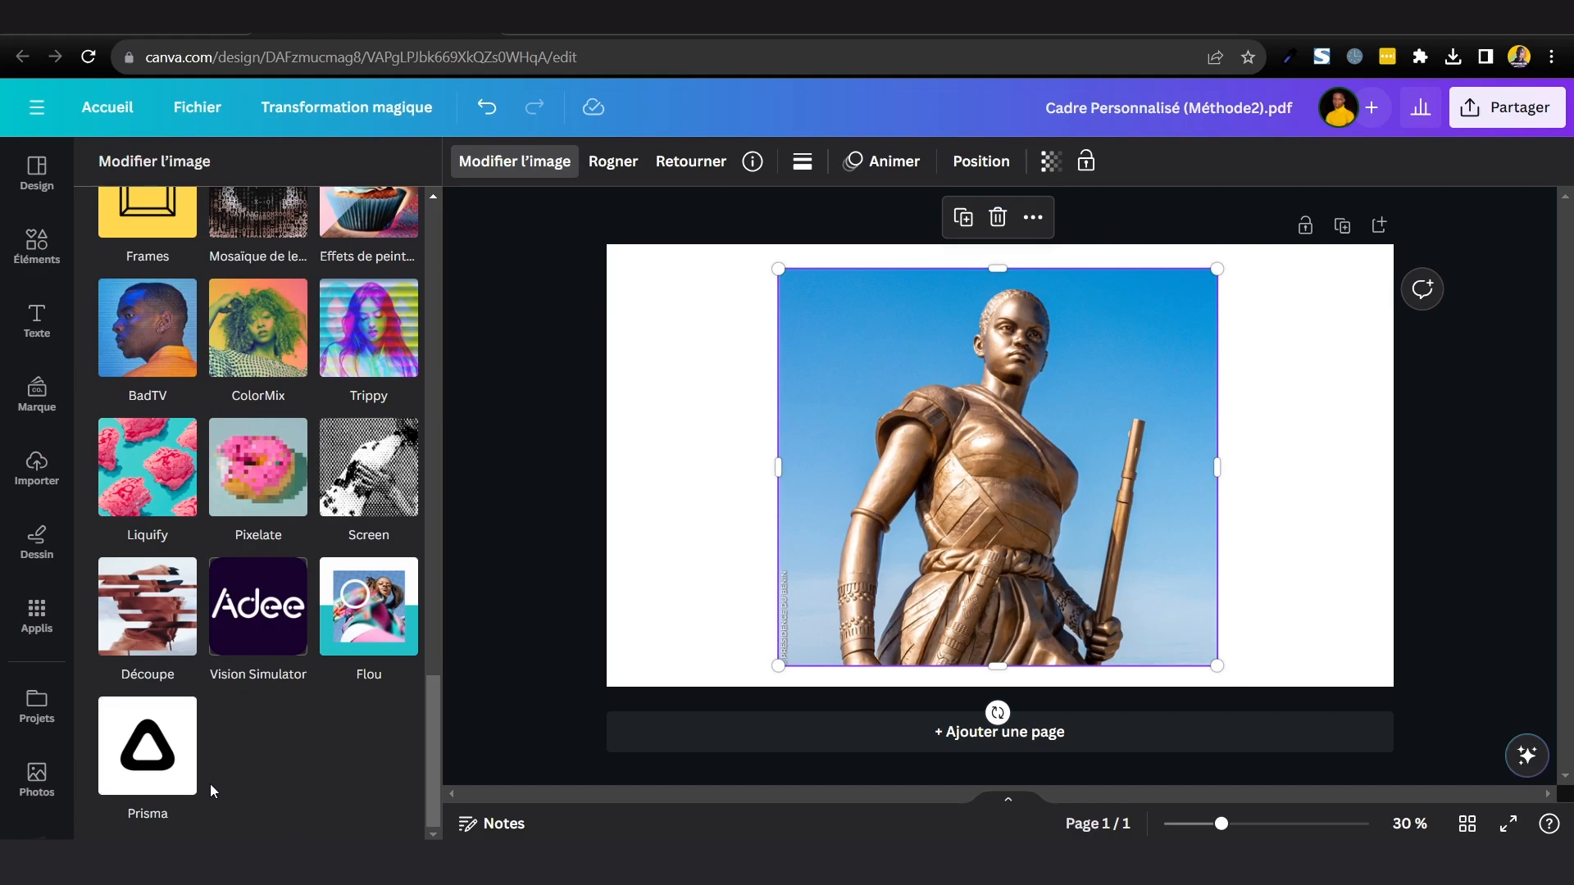
pyautogui.scroll(15, 255, 784)
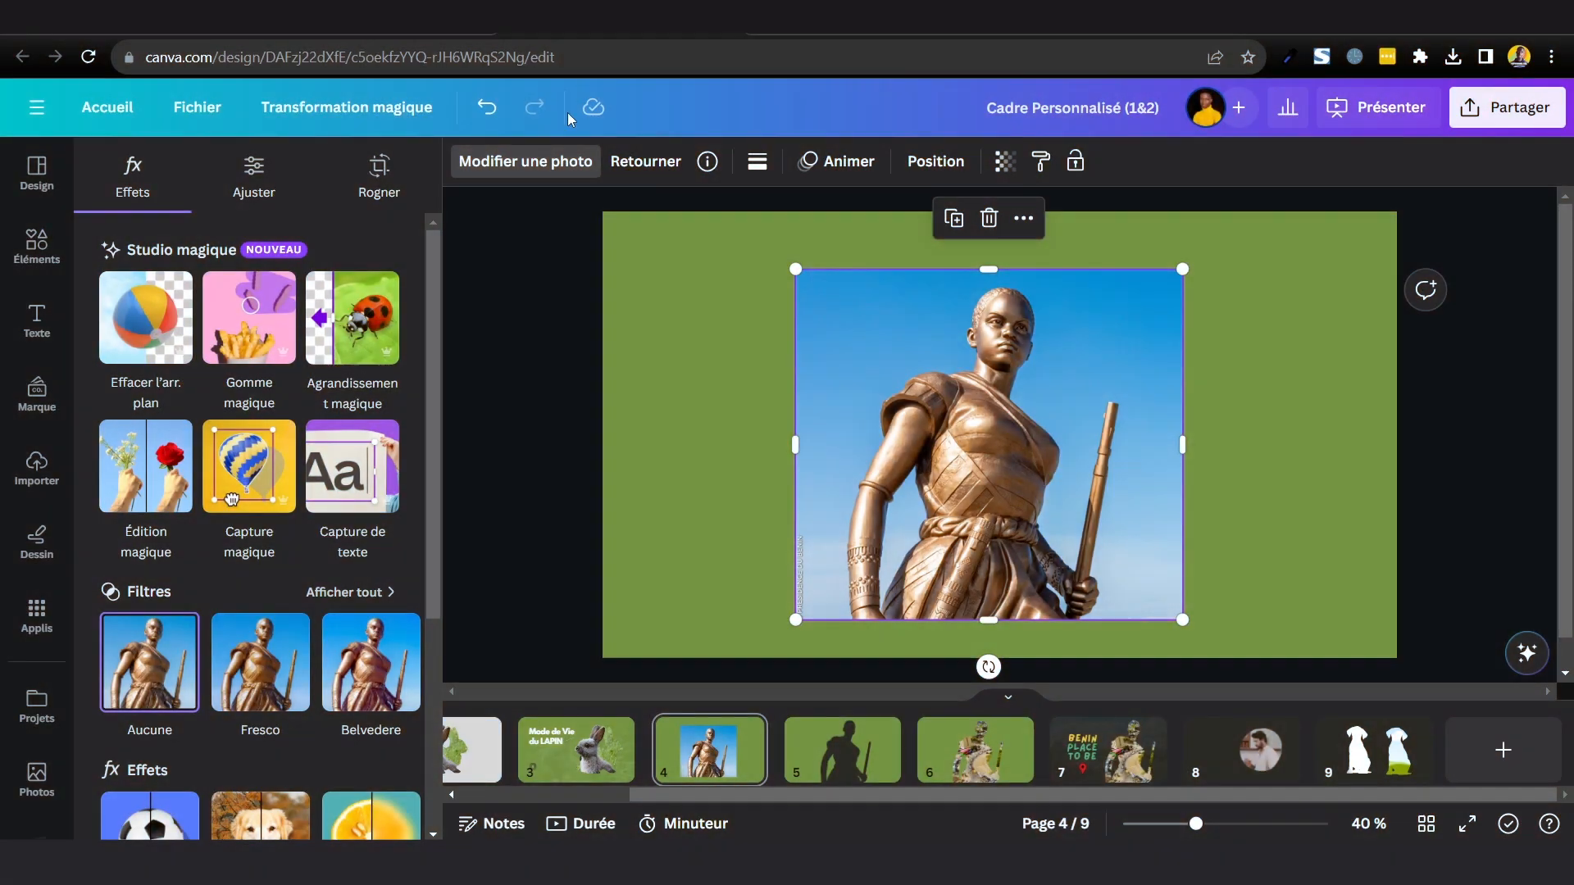
# Compare the photo editor effects in Cadre Personnalisé (1&2) with those offered in Cadre Personnalisé (Méthode2).pdf.
pyautogui.scroll(-4, 393, 381)
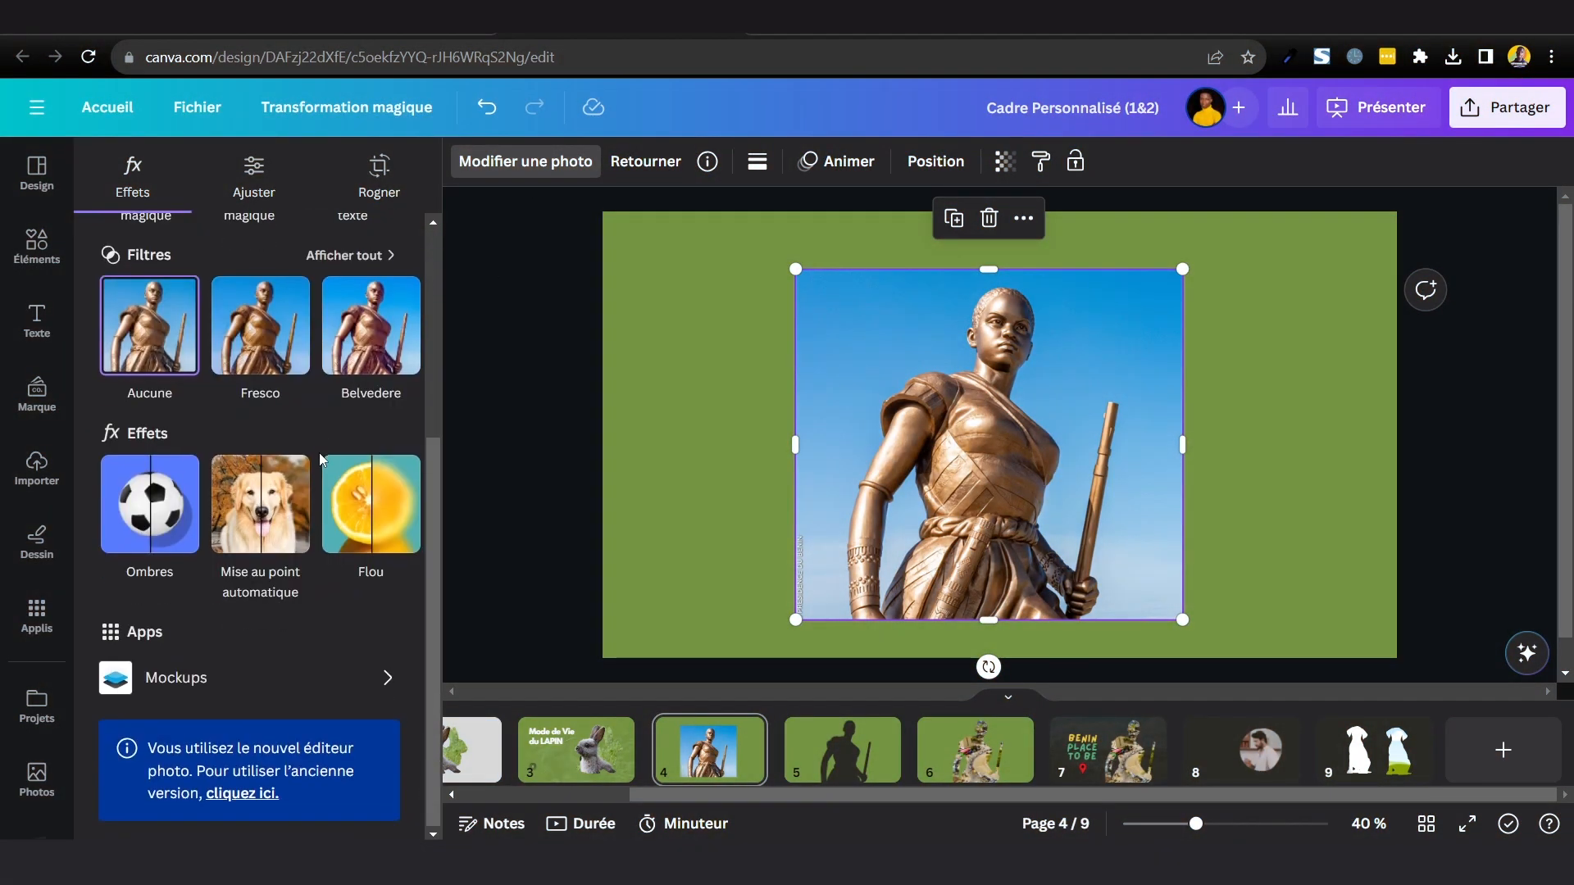
pyautogui.scroll(4, 321, 459)
pyautogui.scroll(-4, 279, 345)
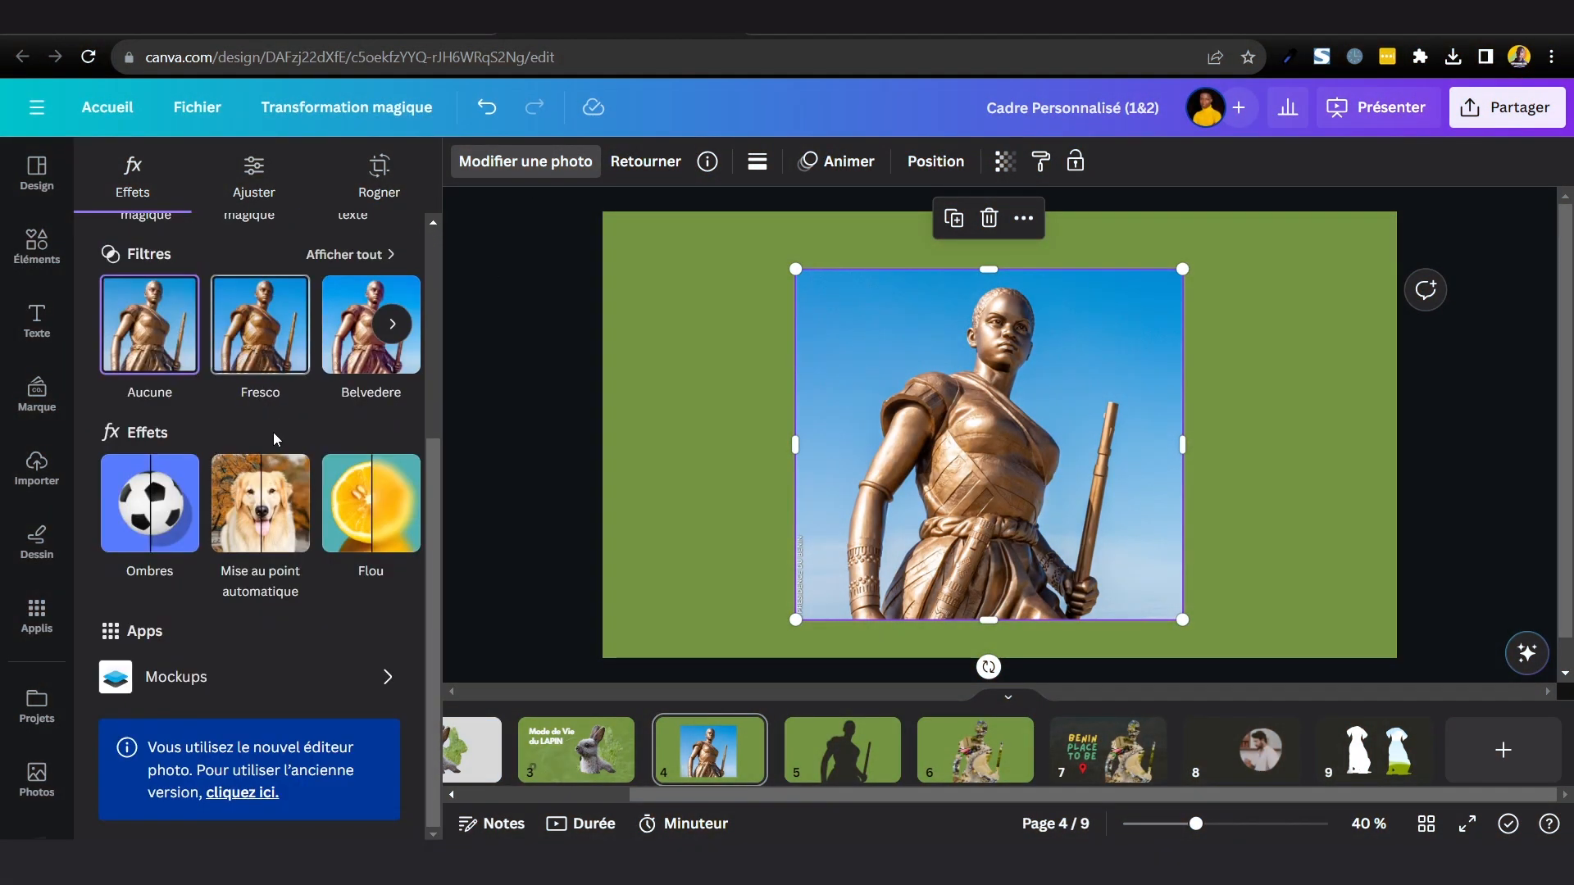
pyautogui.scroll(4, 330, 474)
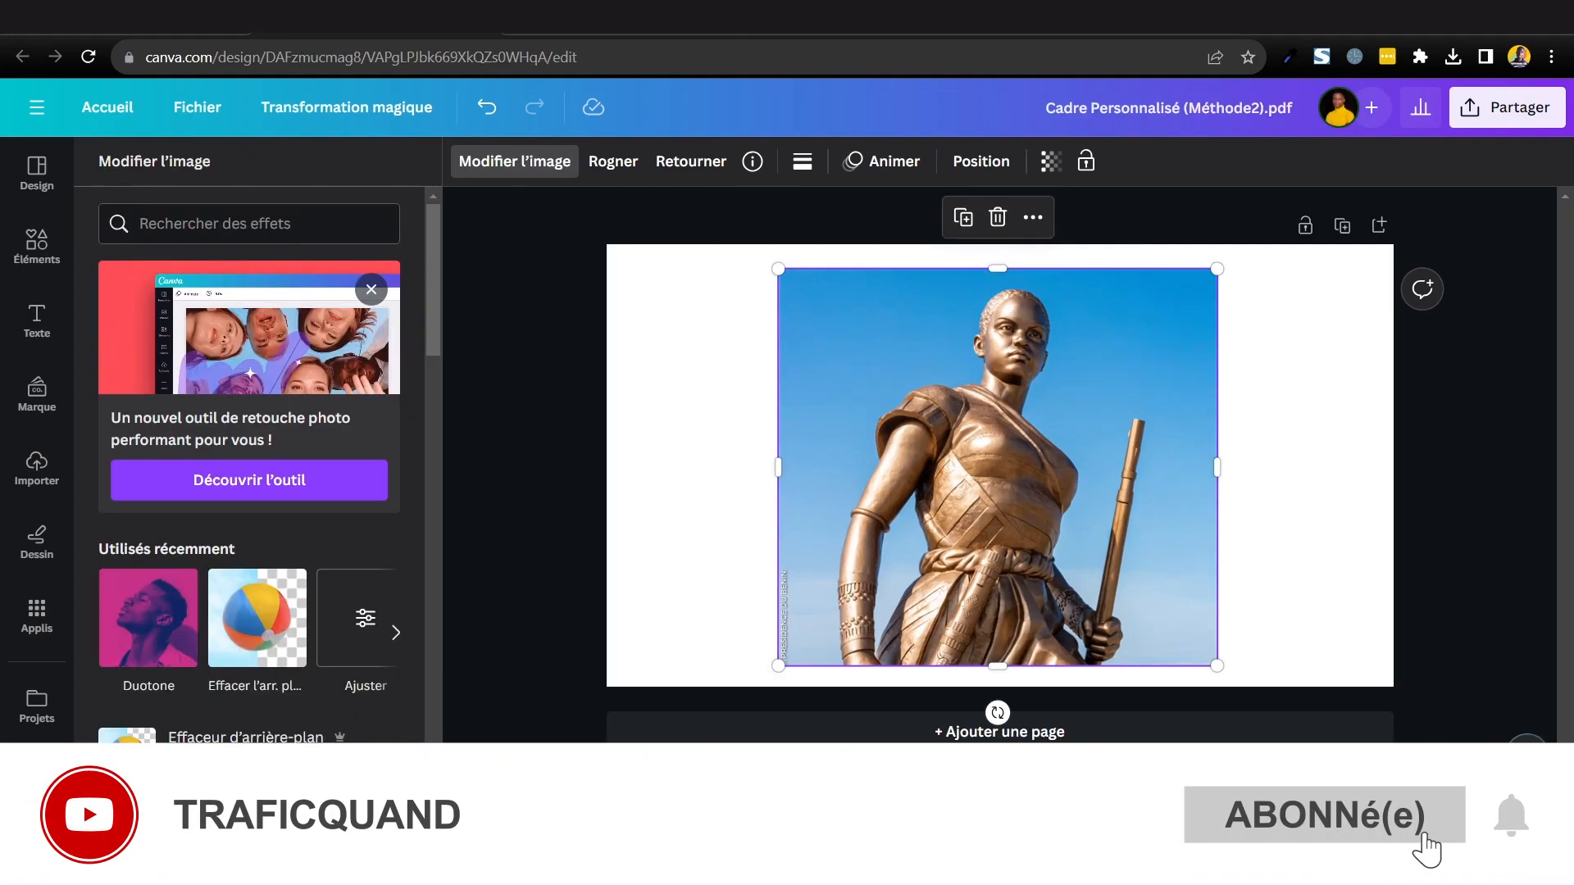
pyautogui.scroll(-10, 386, 333)
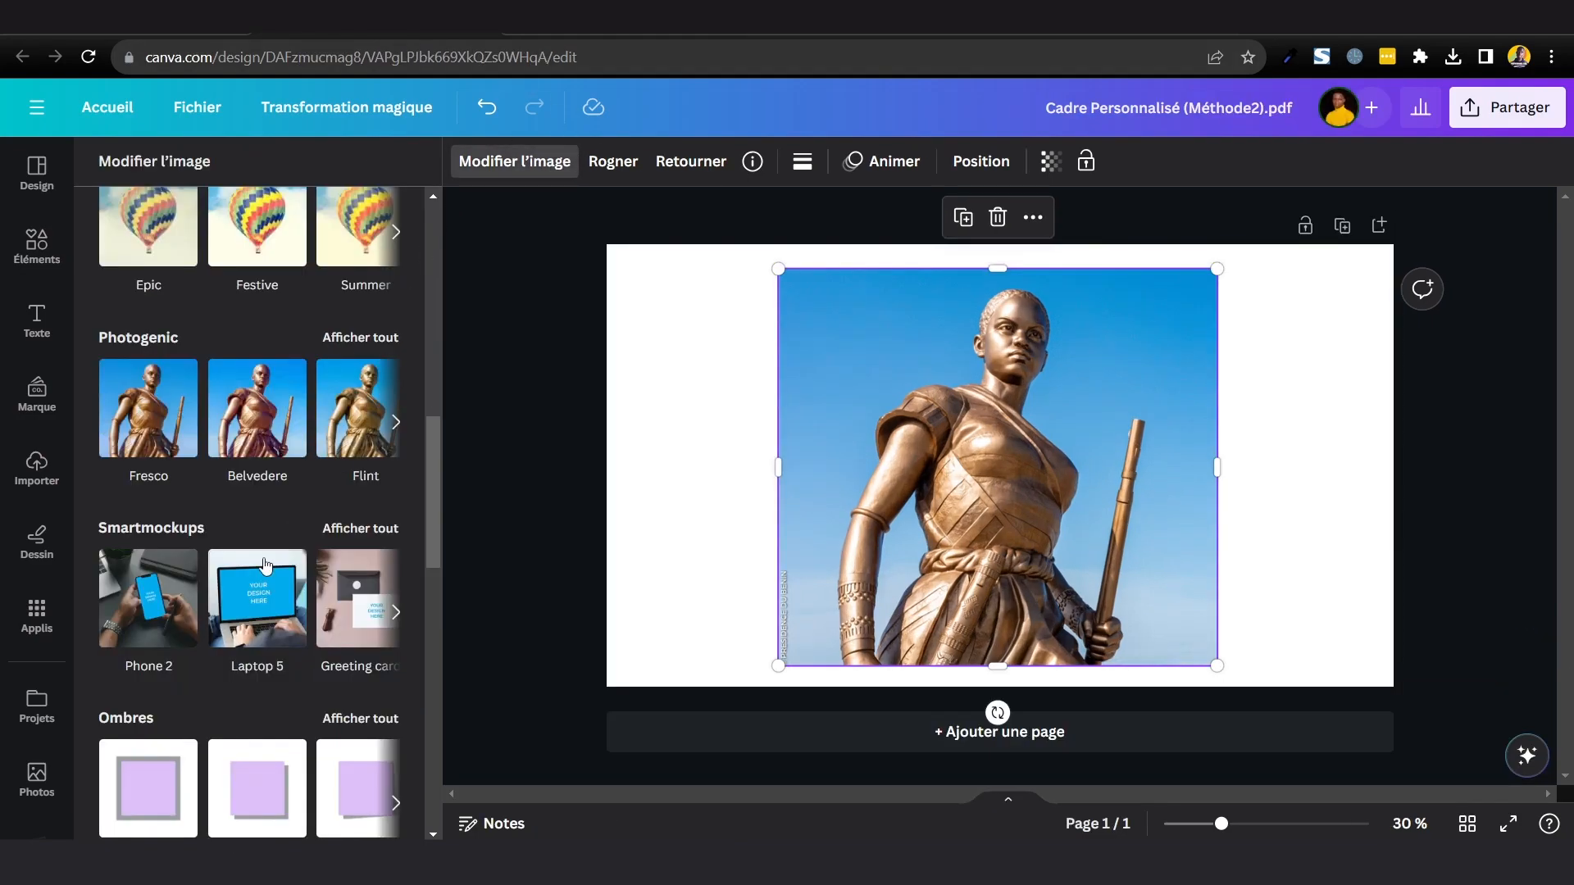
# Examine the statue photo's recently used effects, adjustments, filters and Smartmockups in Cadre Personnalisé (Méthode2).pdf against the other design's effects.
pyautogui.scroll(-5, 270, 556)
pyautogui.scroll(5, 270, 556)
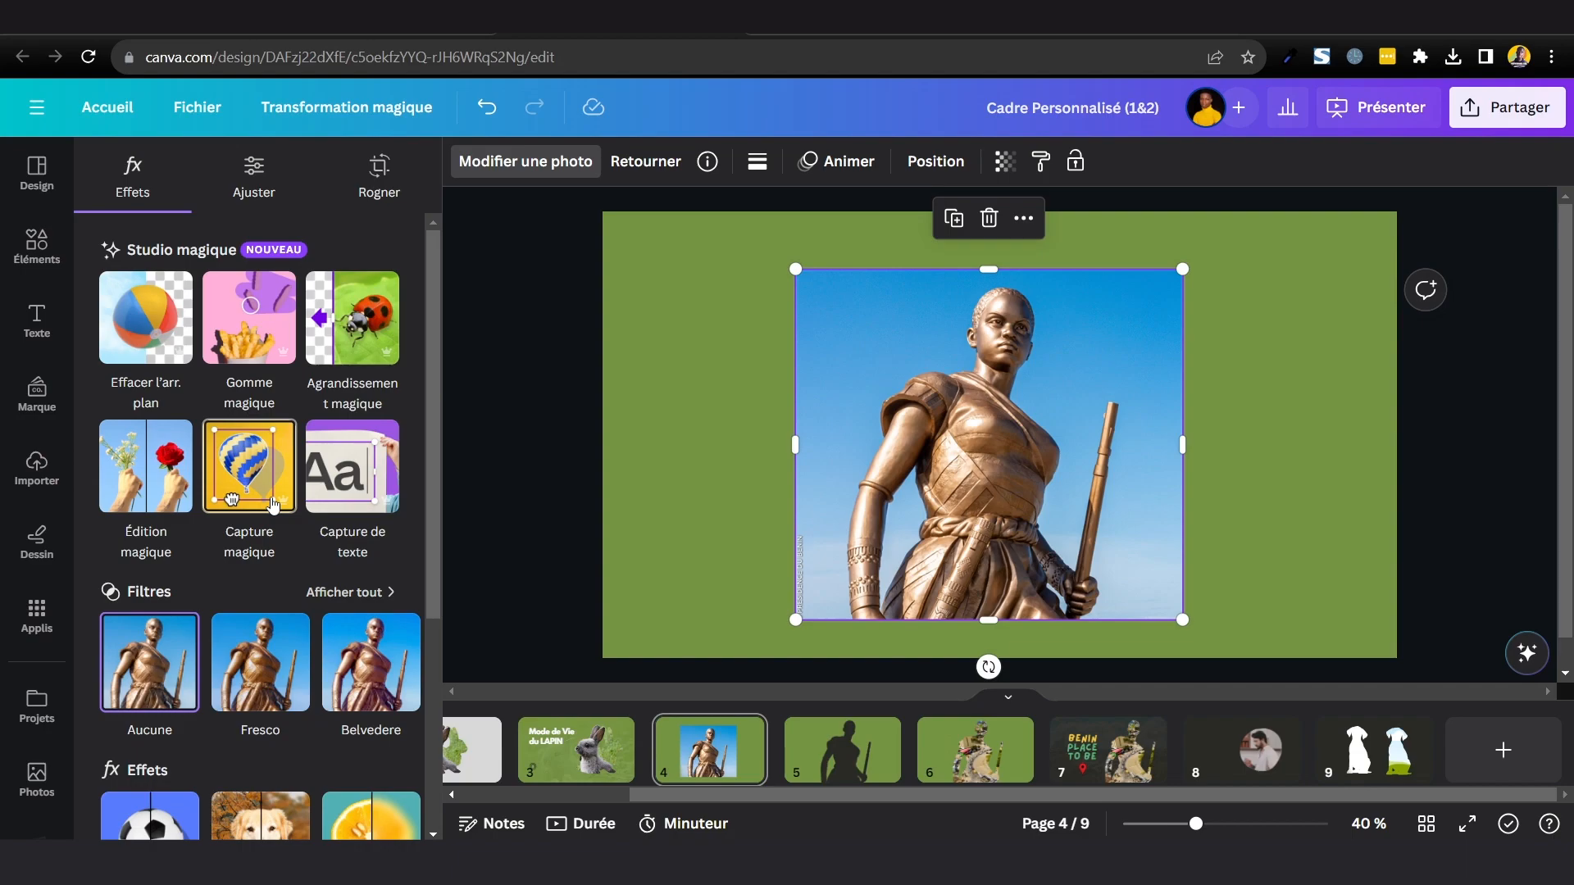
pyautogui.scroll(-3, 271, 503)
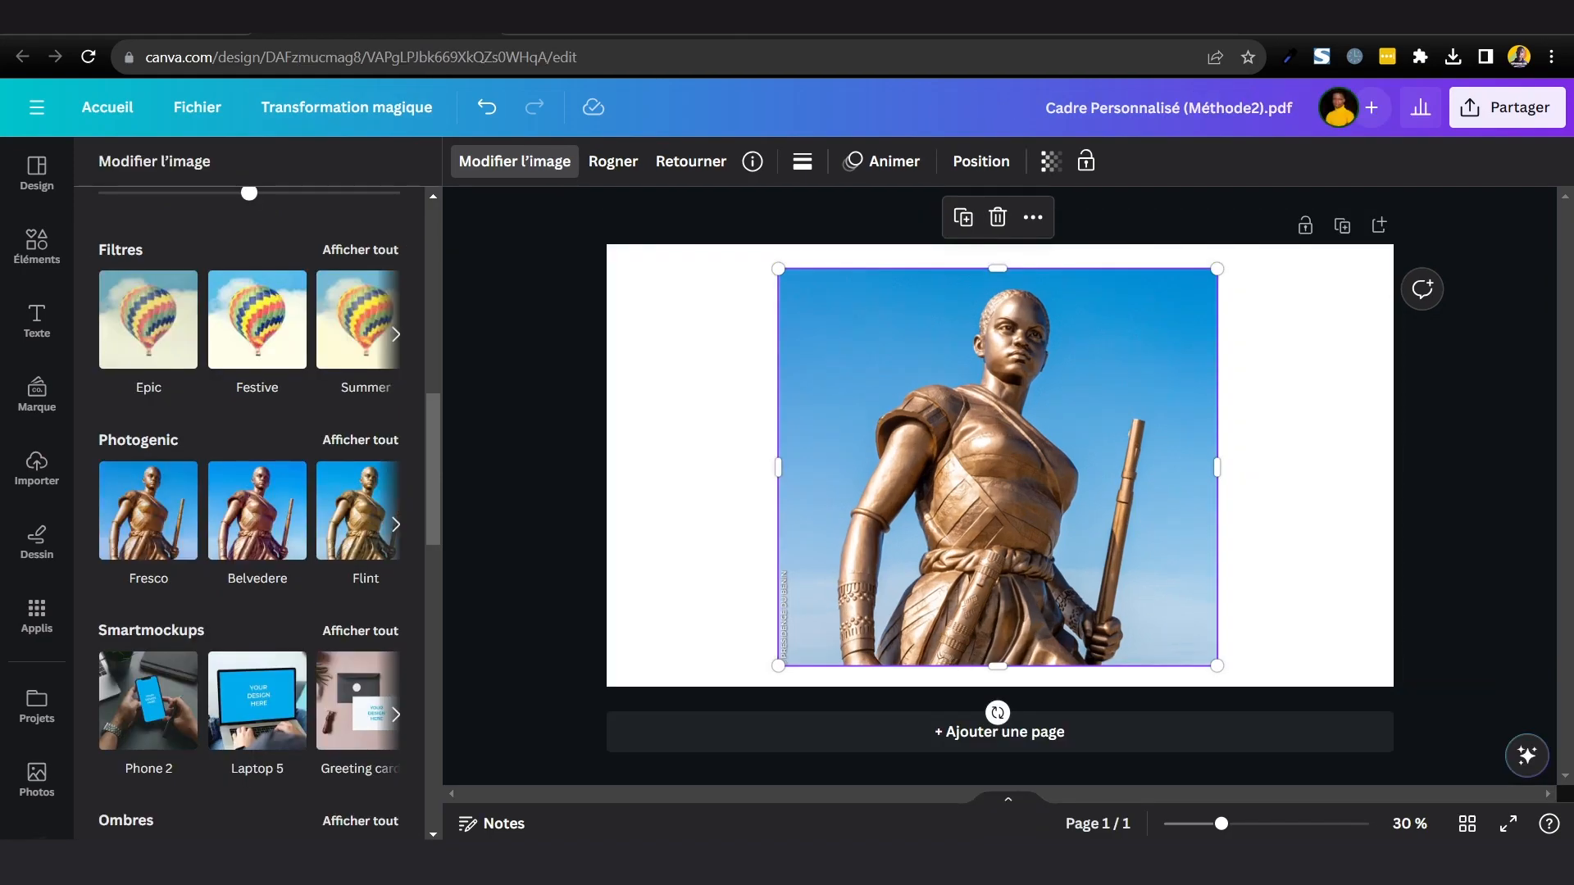
pyautogui.scroll(5, 278, 485)
pyautogui.scroll(3, 279, 485)
pyautogui.scroll(-2, 400, 415)
pyautogui.scroll(2, 396, 416)
pyautogui.scroll(-4, 397, 420)
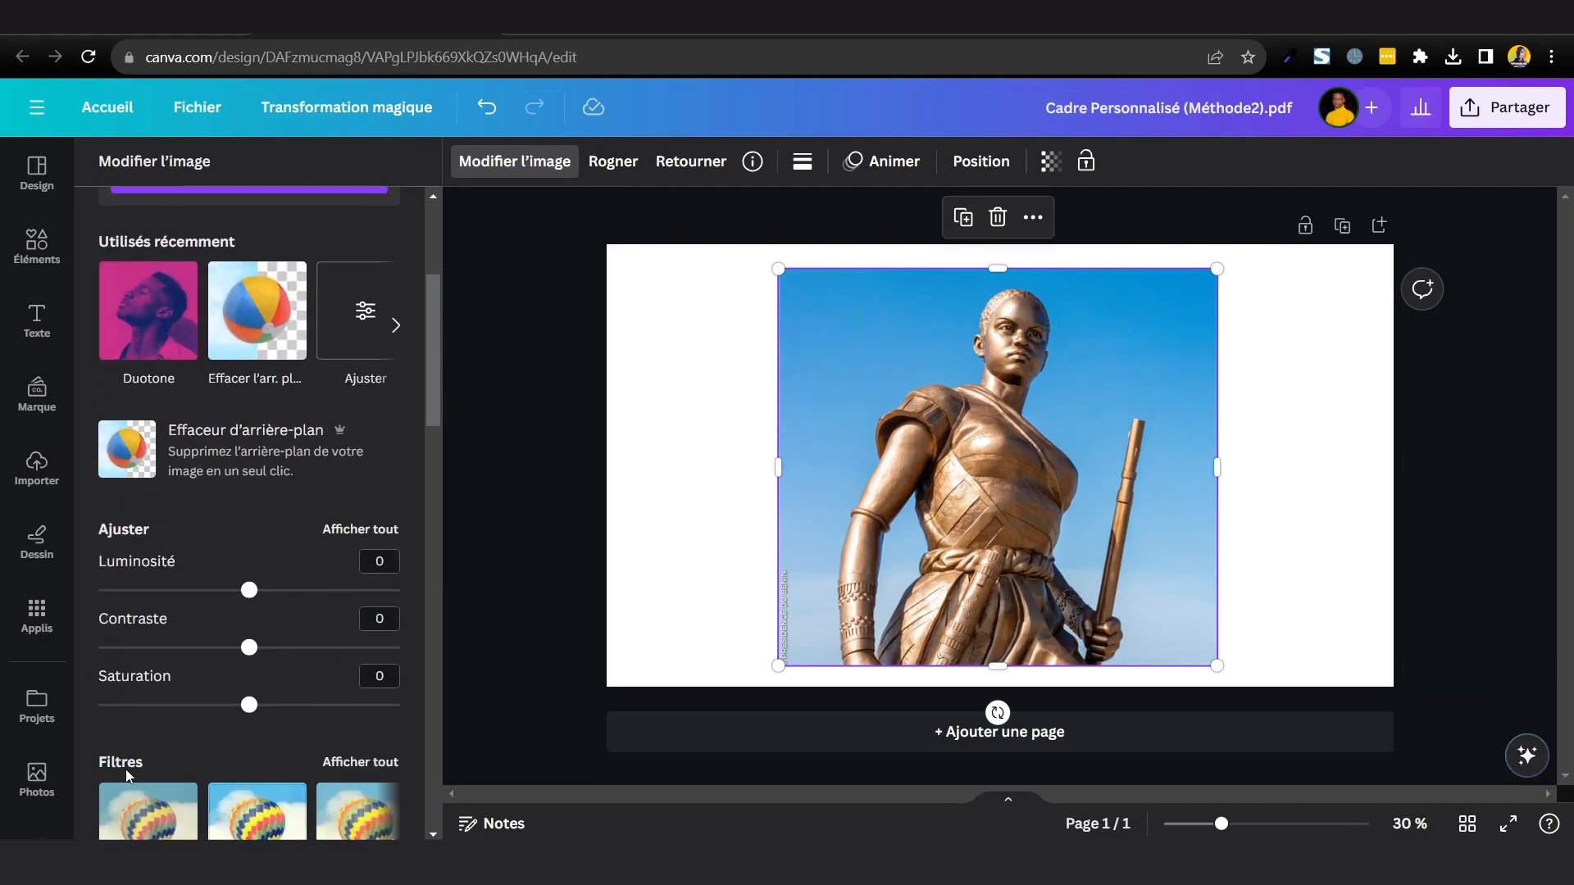
# Remove the background of the statue photo and apply the cut-out.
pyautogui.scroll(3, 150, 509)
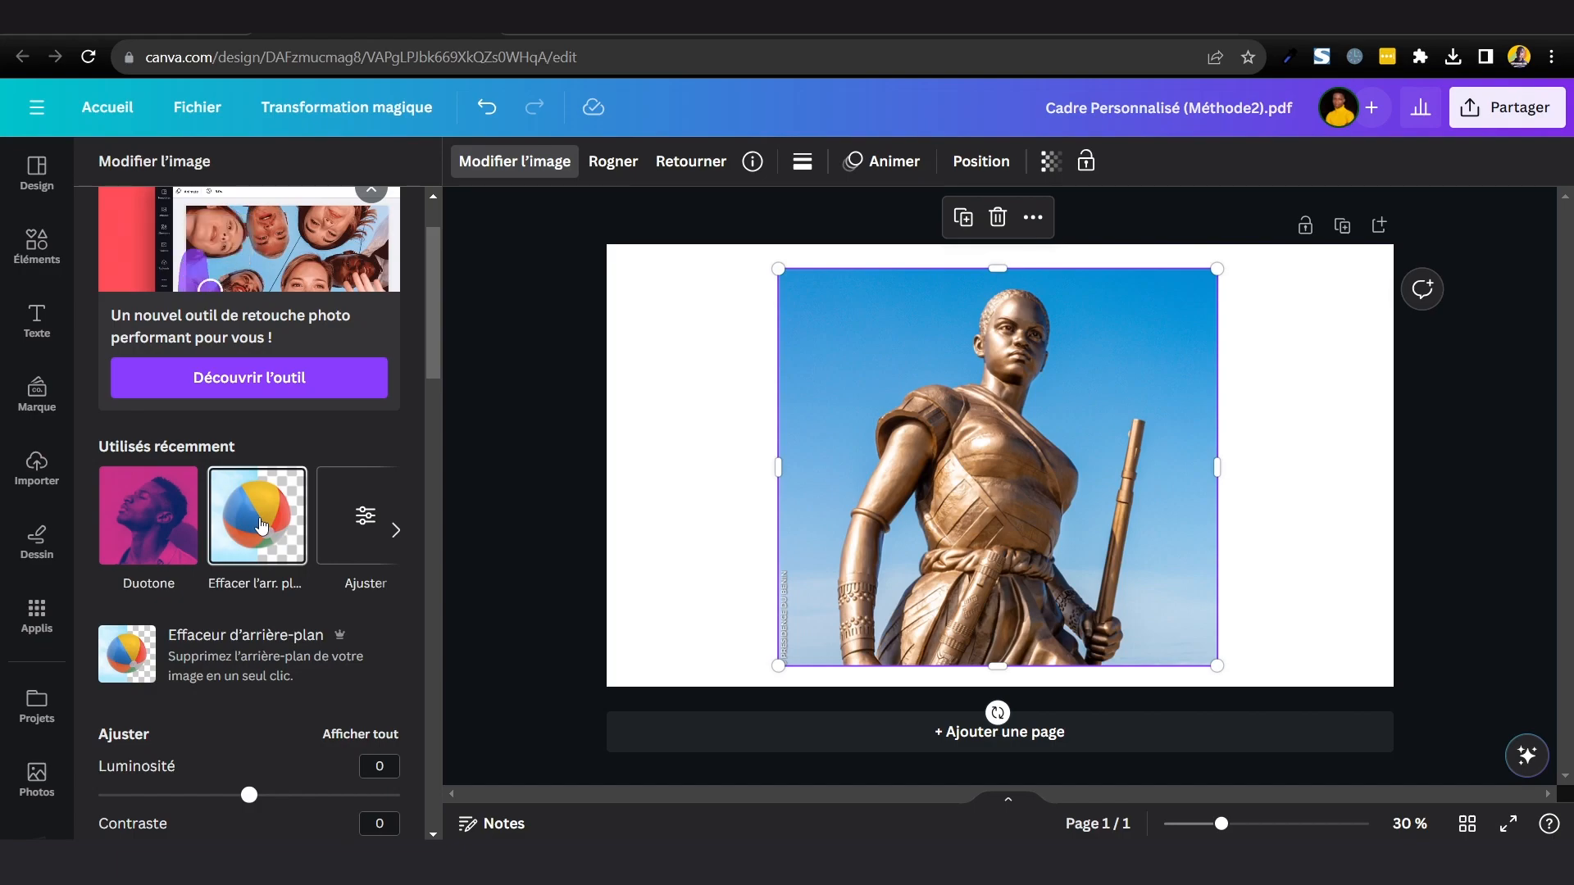
pyautogui.click(261, 525)
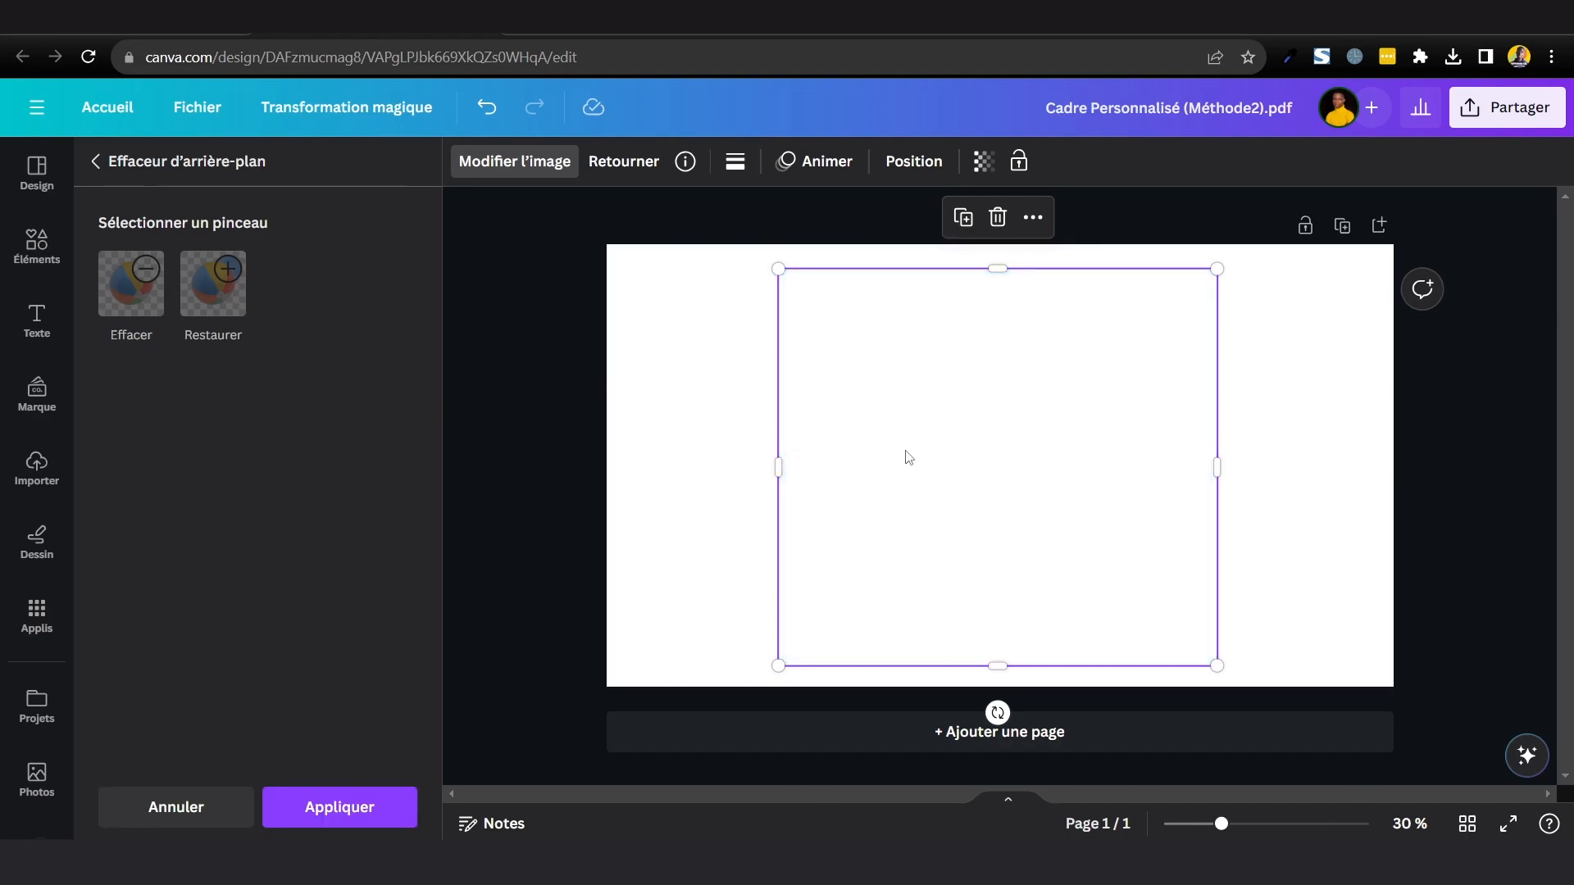
pyautogui.click(319, 810)
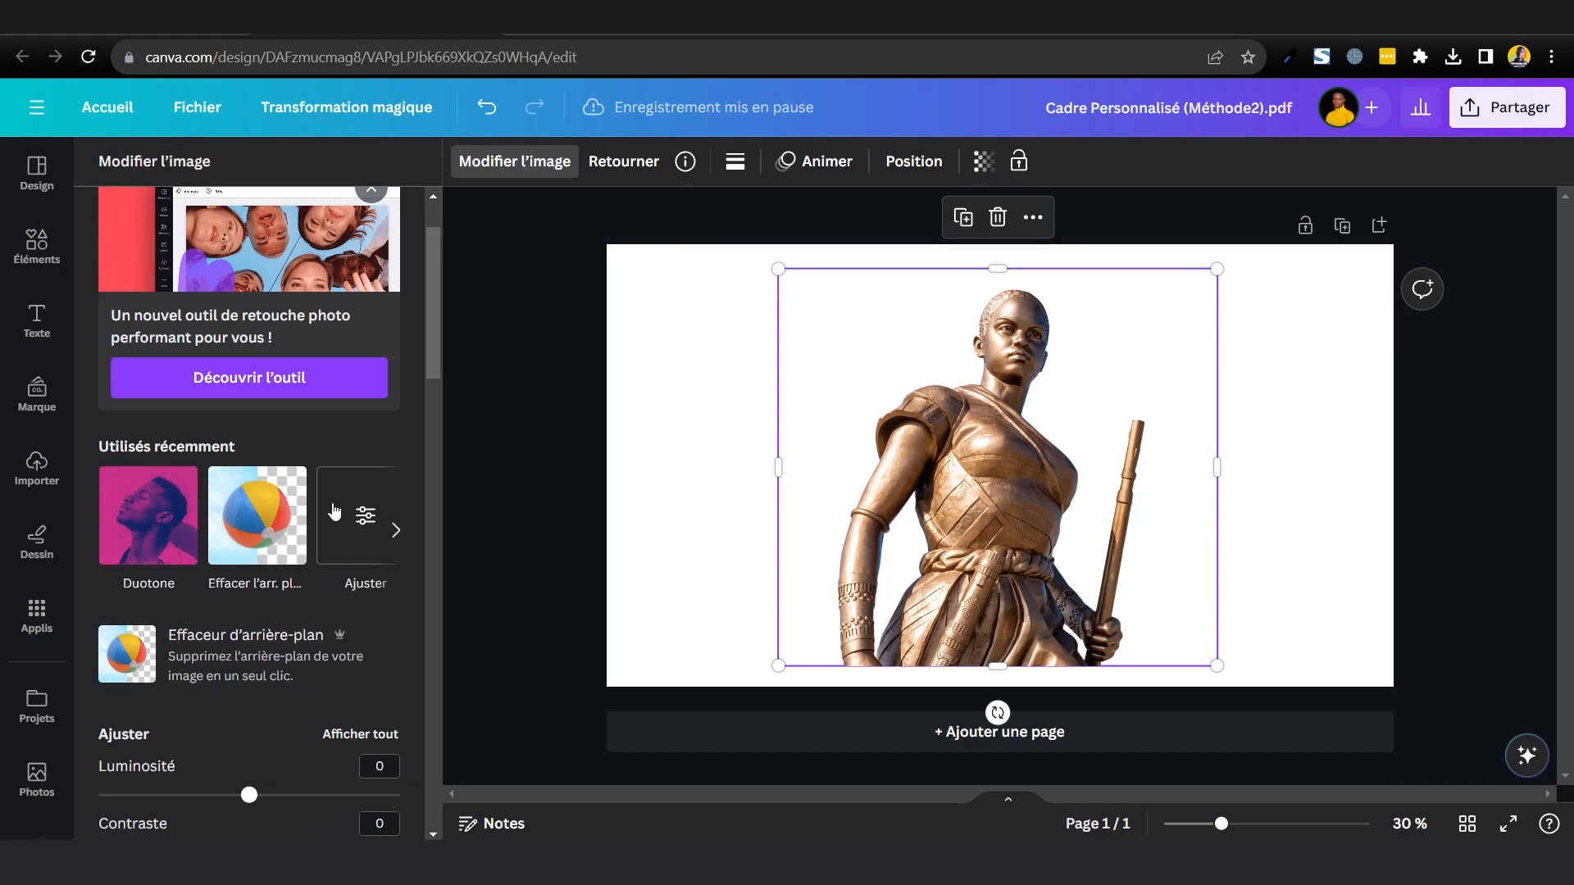
# Give the cut-out statue the Fuchsia variant of the Duotone effect.
pyautogui.scroll(-4, 336, 460)
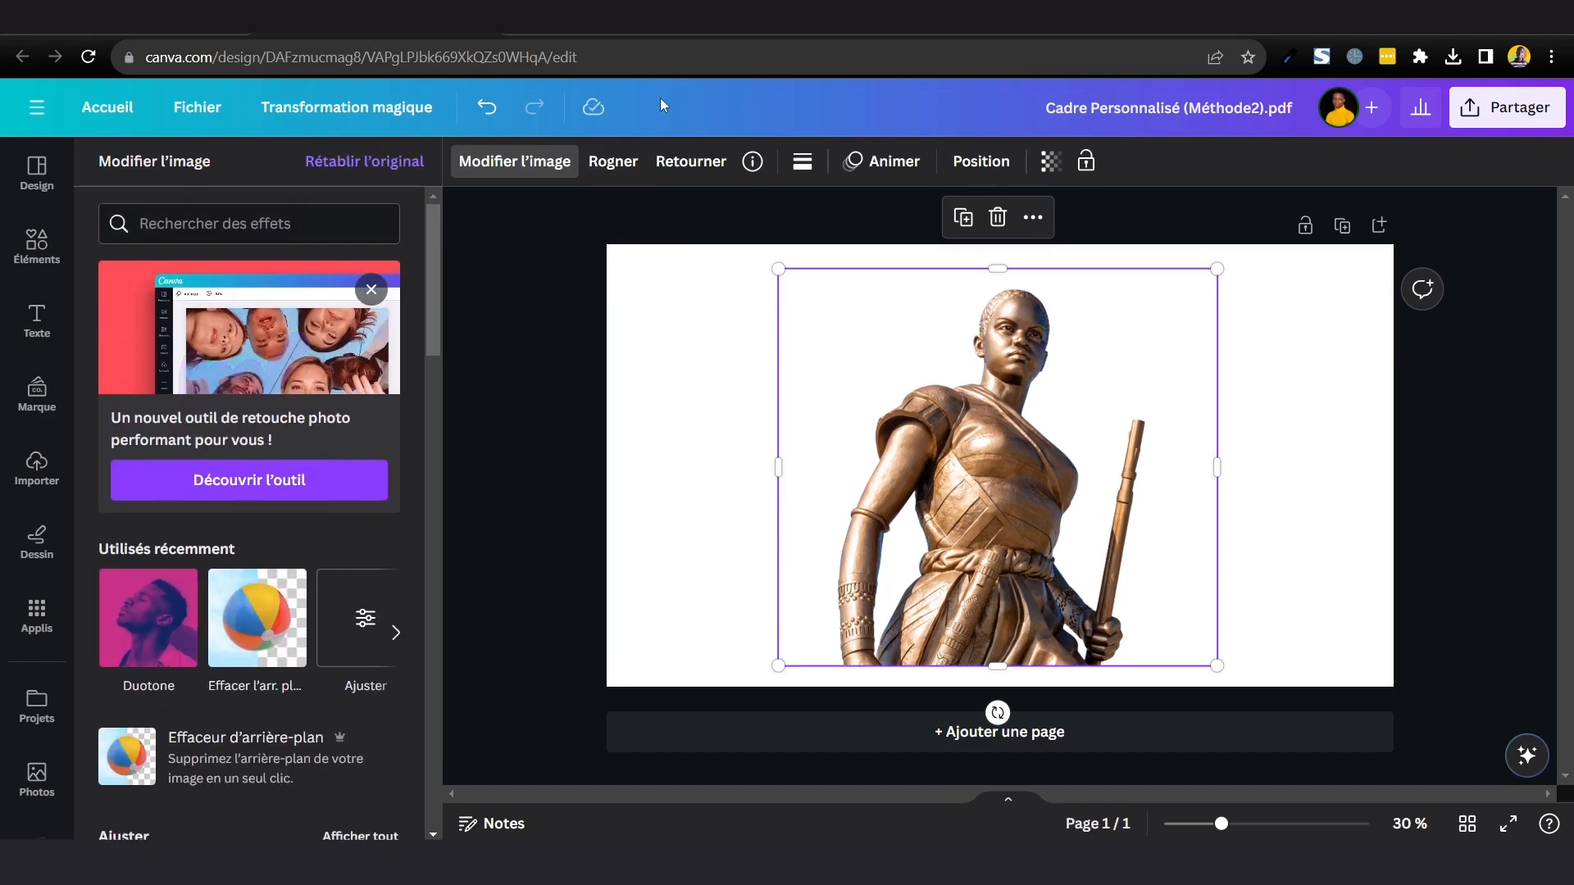
pyautogui.scroll(-3, 163, 409)
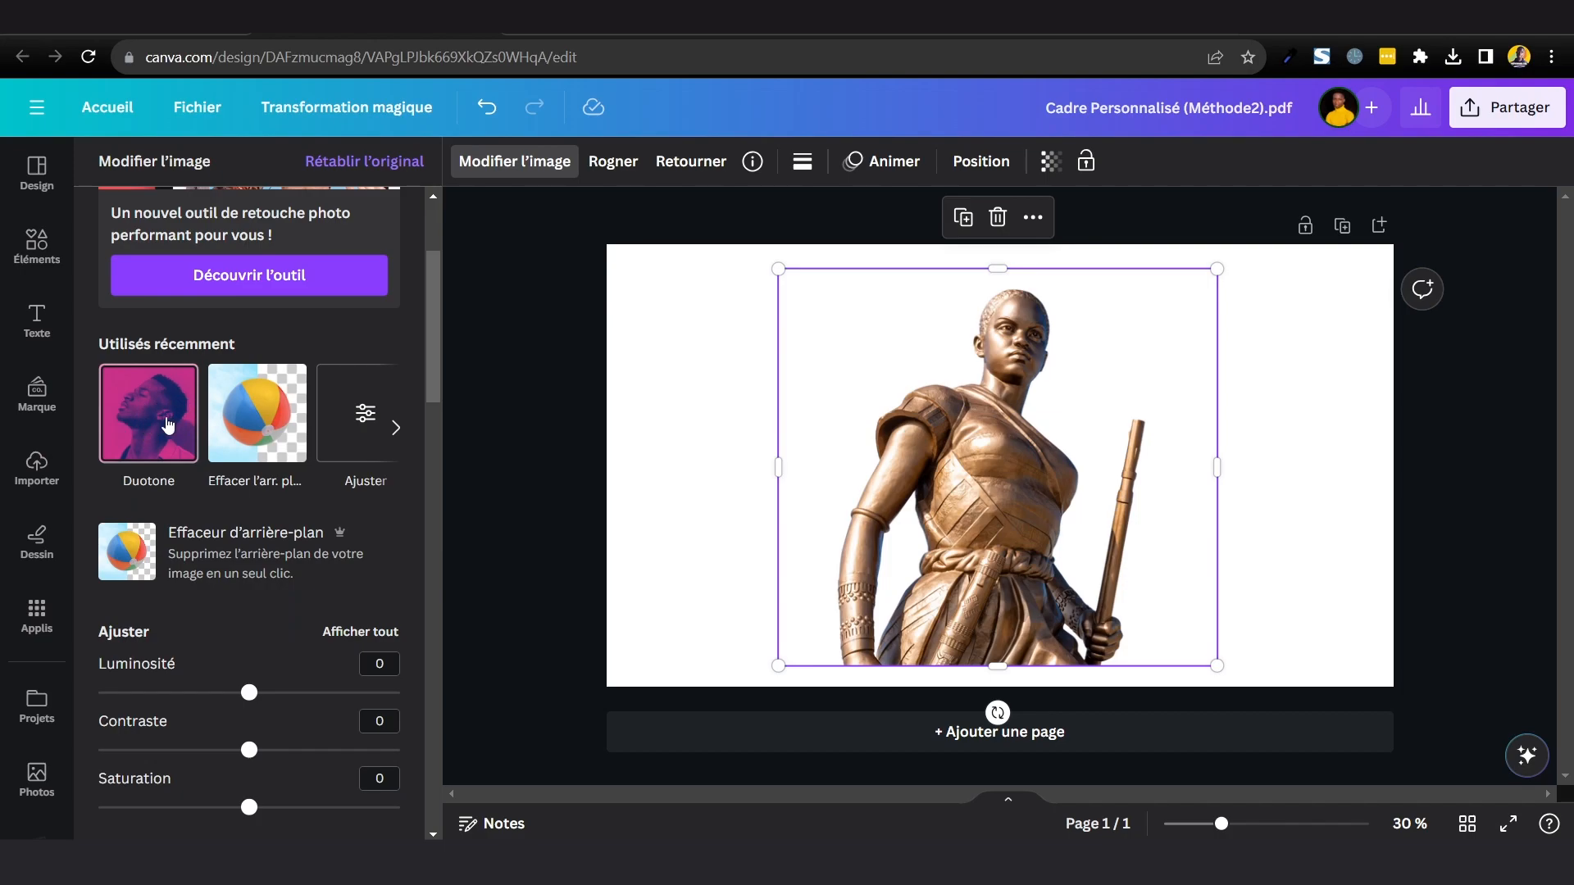
pyautogui.click(165, 426)
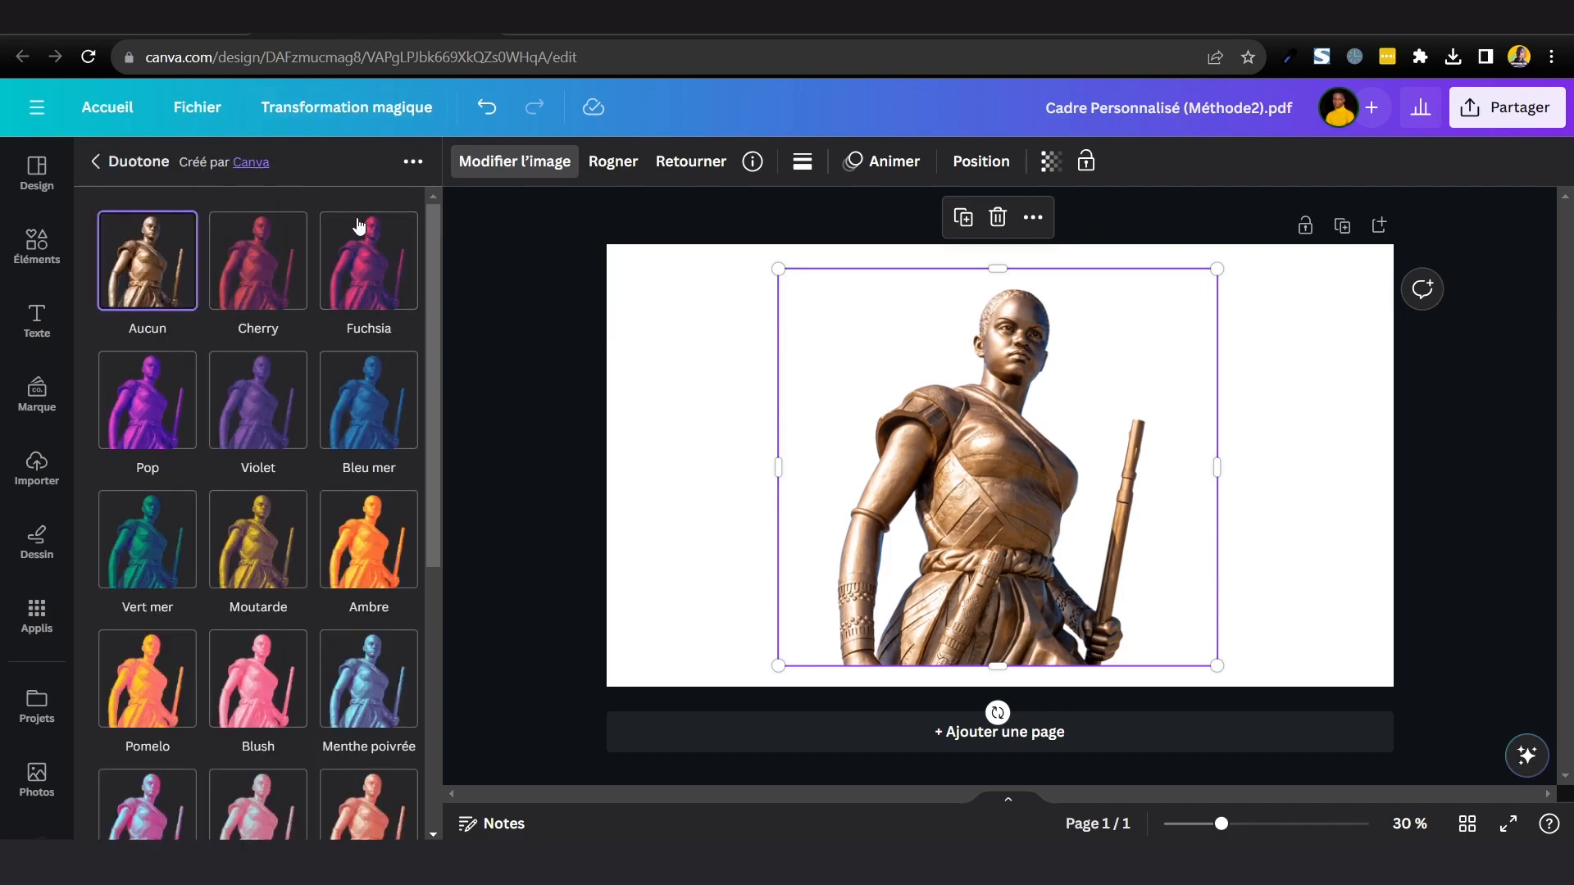
pyautogui.scroll(-5, 279, 525)
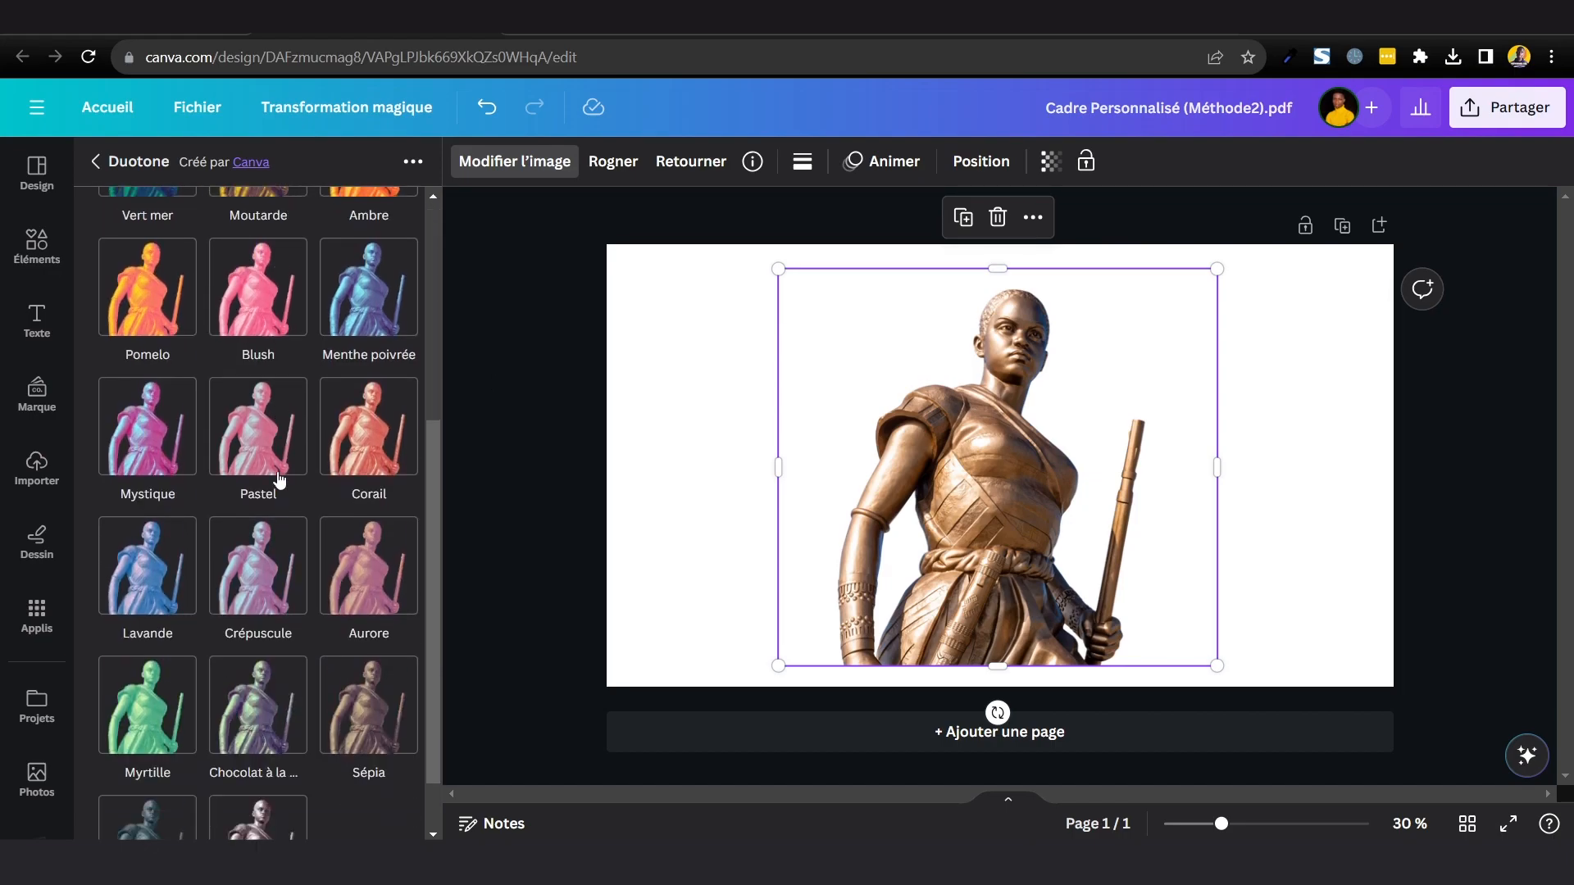
pyautogui.scroll(5, 279, 537)
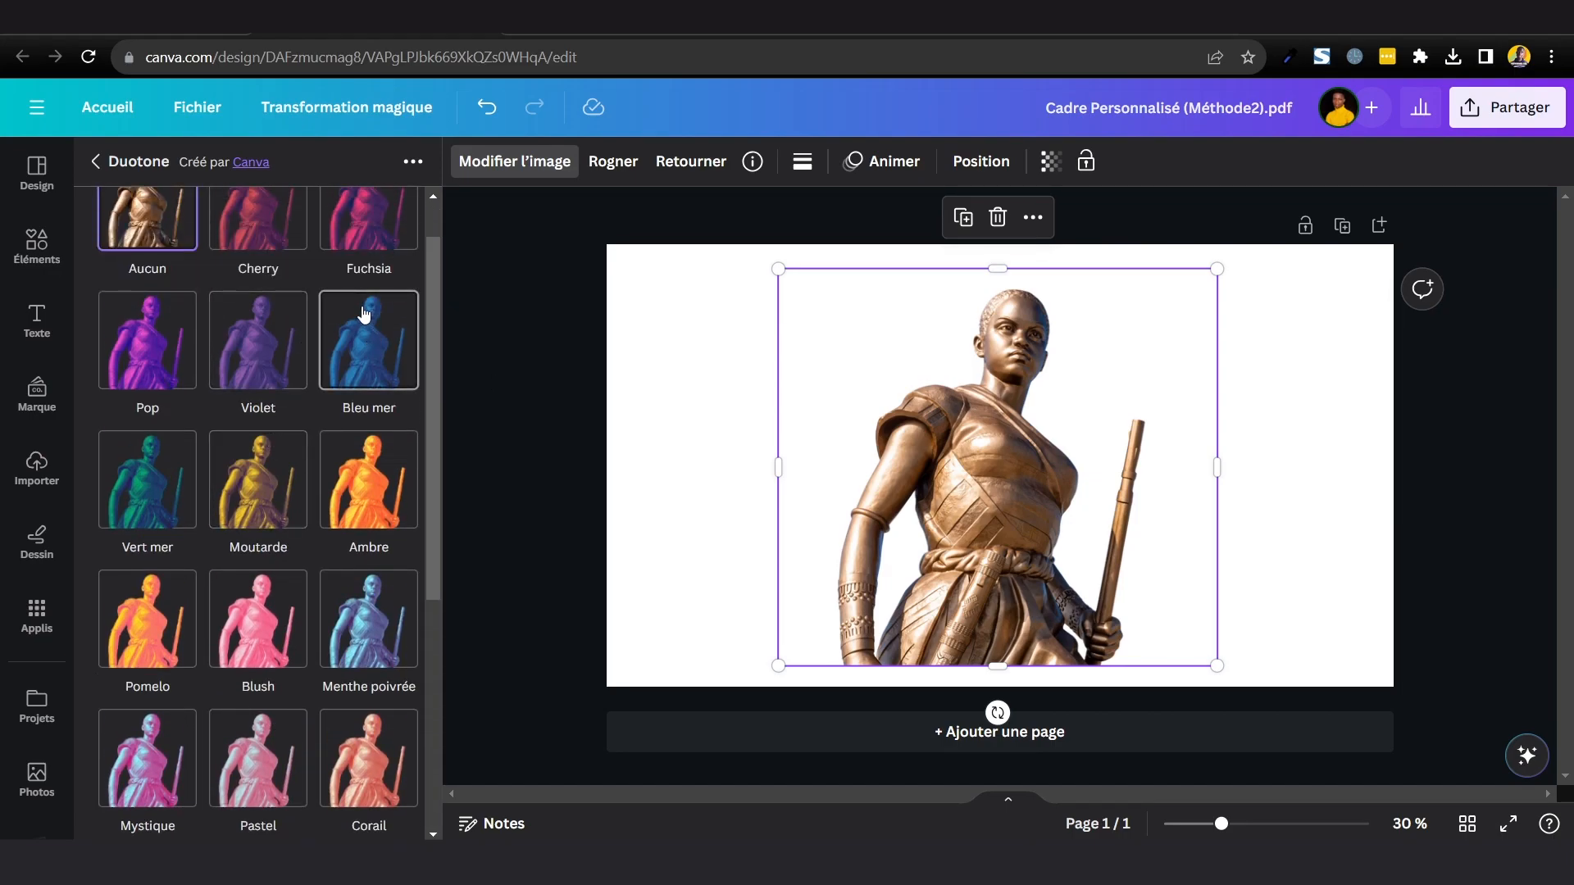
pyautogui.click(376, 286)
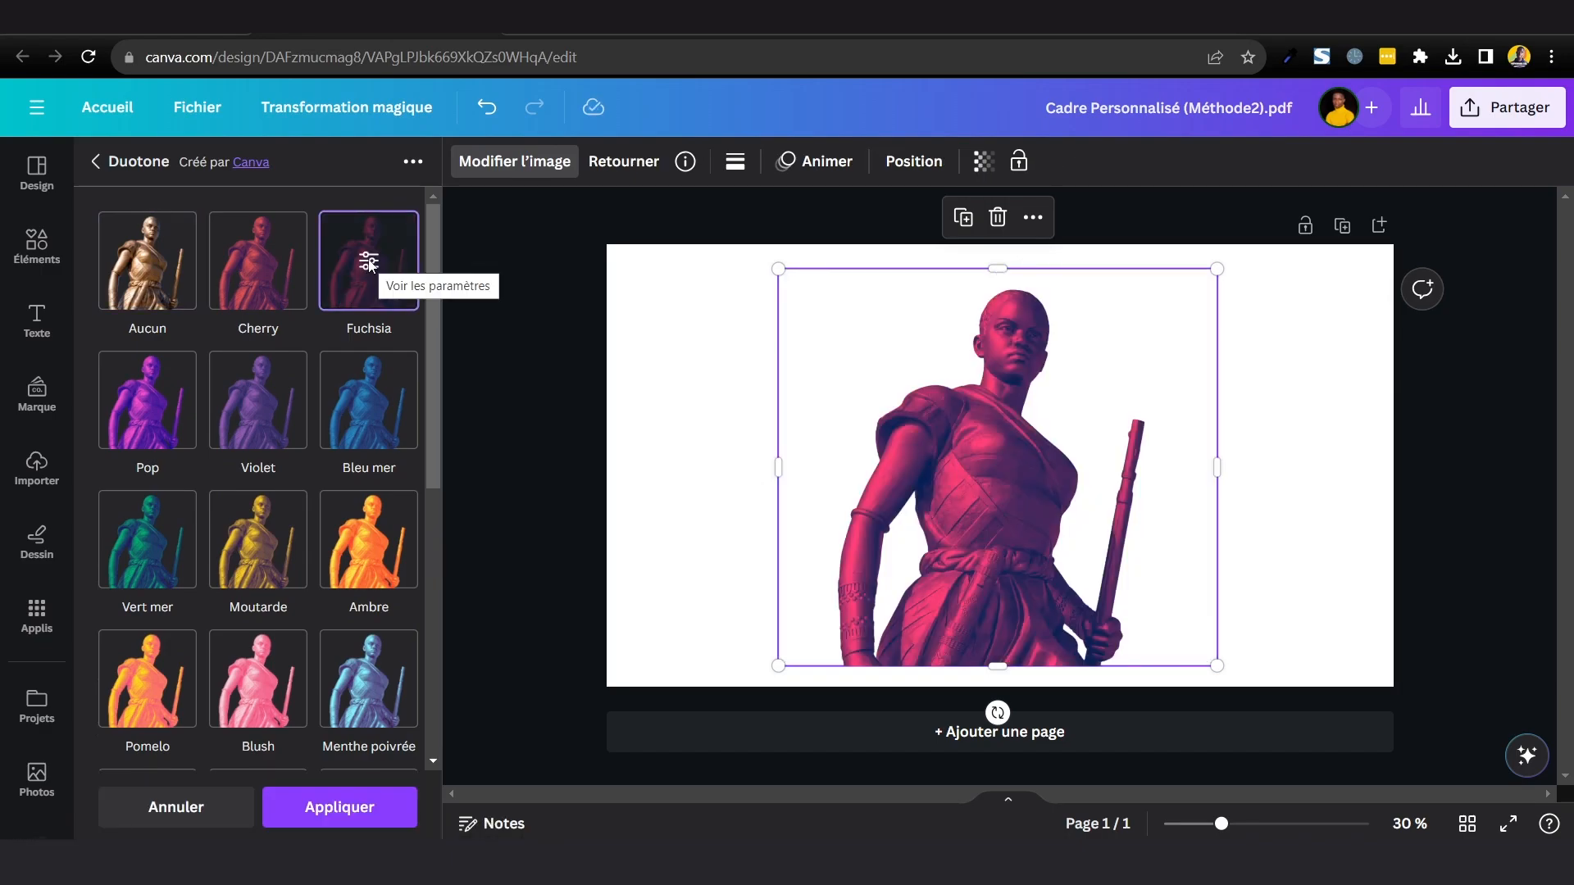
# Set the Duotone highlight colour (Stories à la une) to the bright red from the default solid colours.
pyautogui.click(368, 262)
pyautogui.click(412, 236)
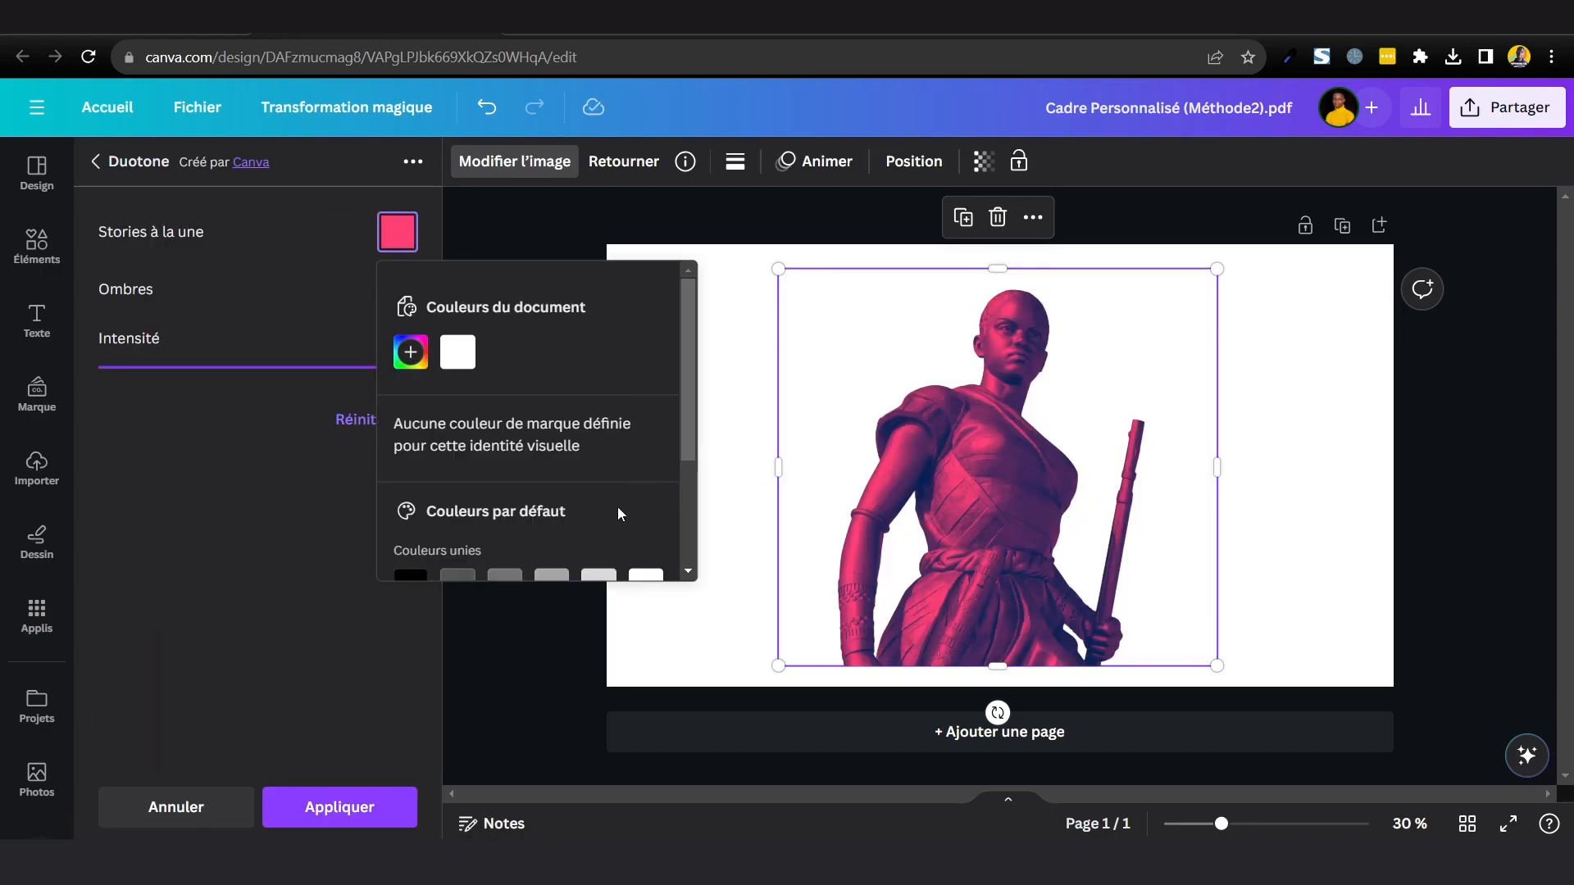
pyautogui.scroll(-3, 618, 507)
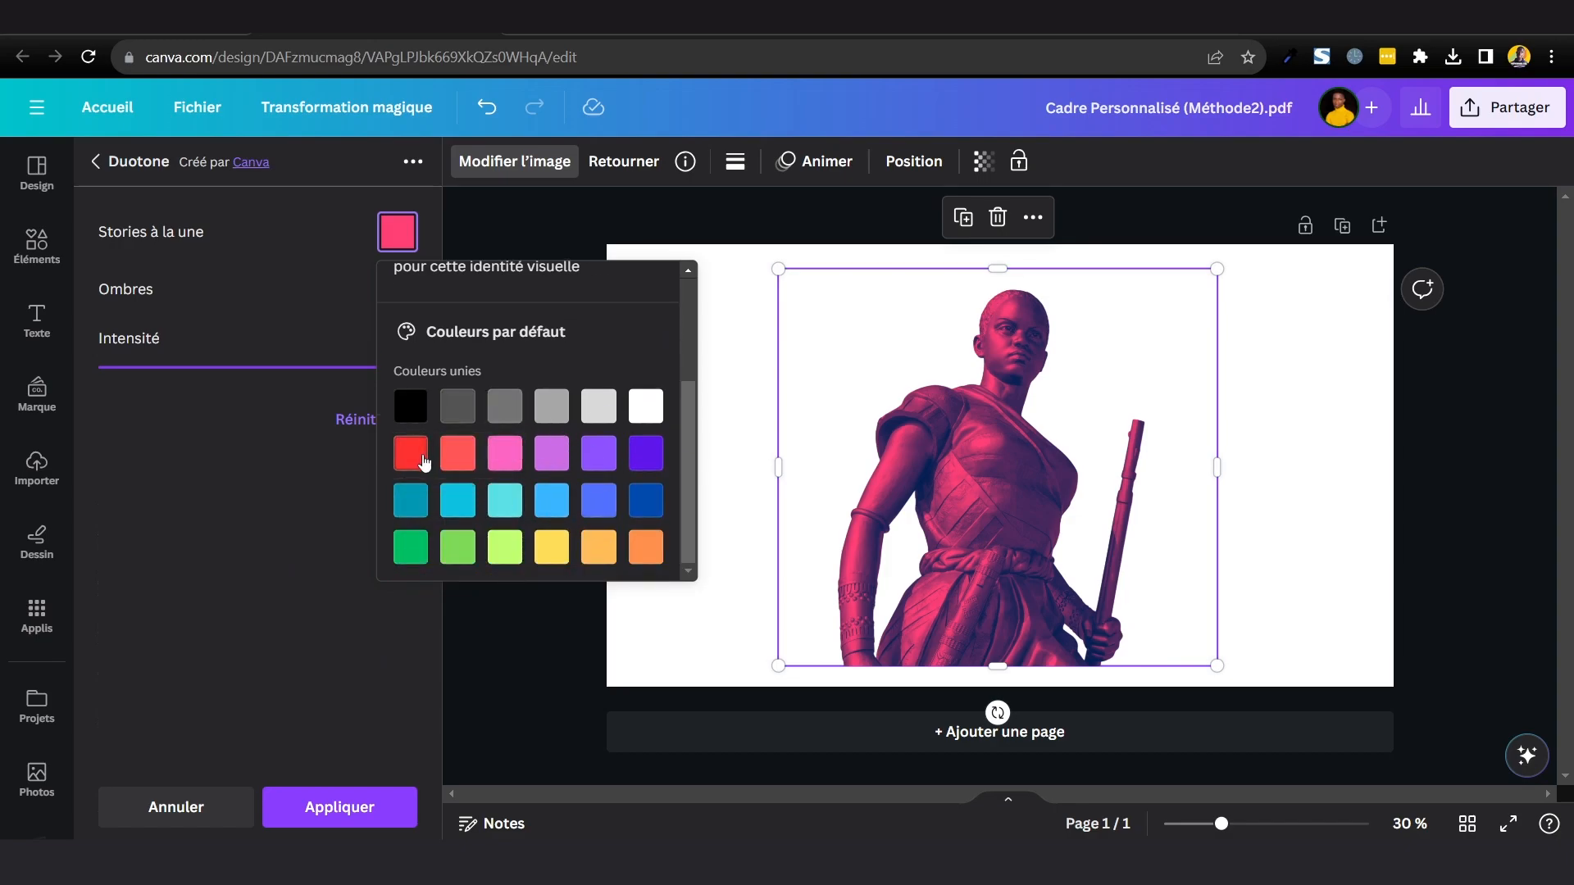
pyautogui.click(410, 453)
pyautogui.click(325, 262)
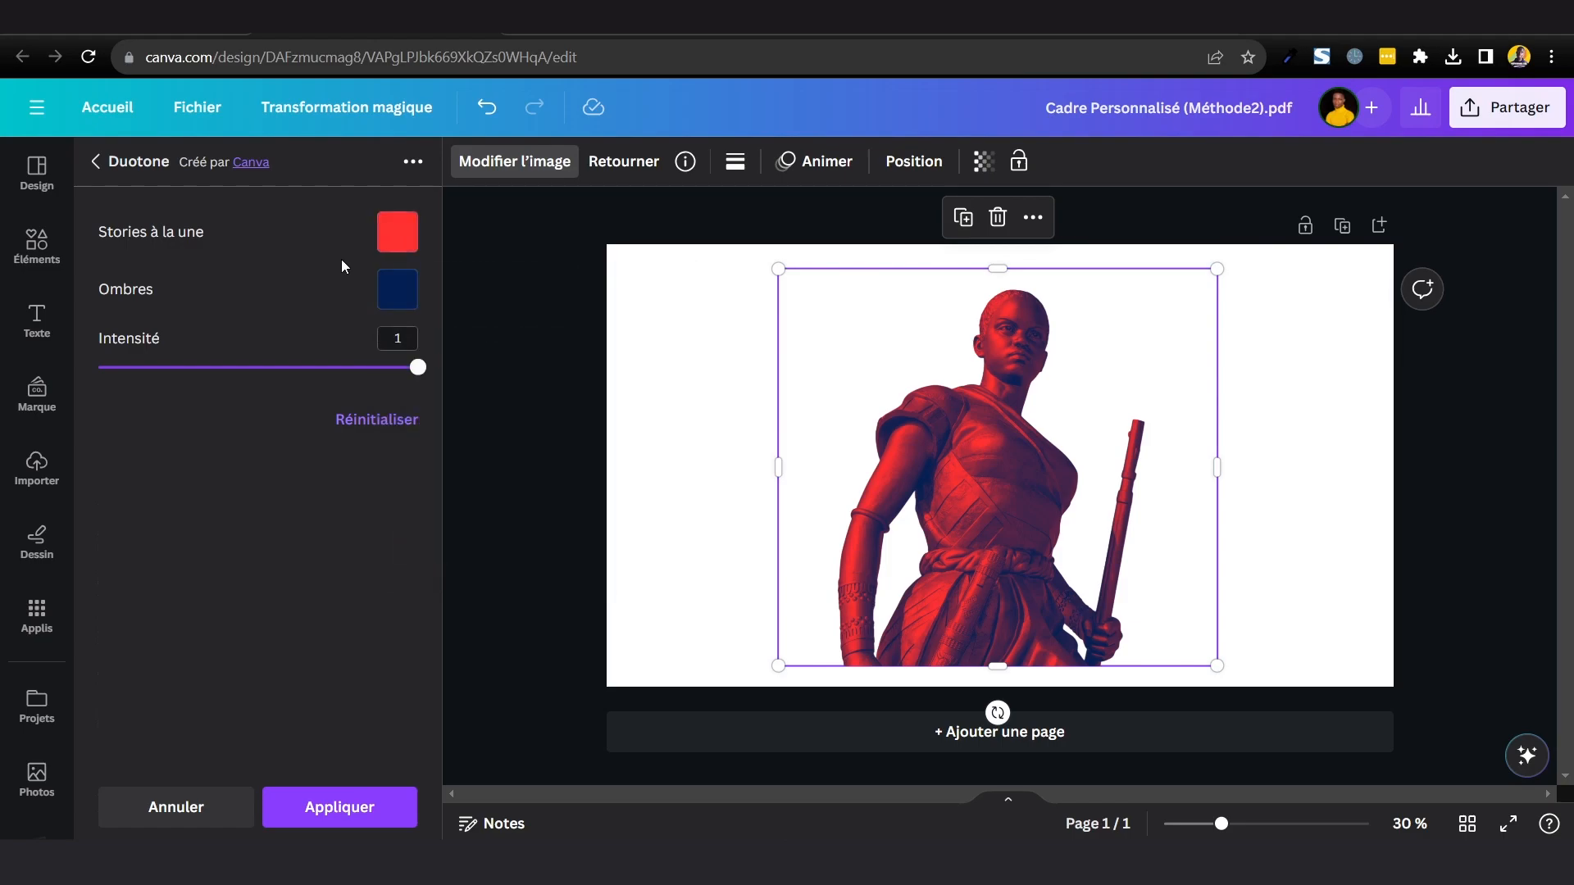
# Match the Duotone shadow colour (Ombres) to the red highlight by sampling its swatch, and apply the effect.
pyautogui.click(401, 287)
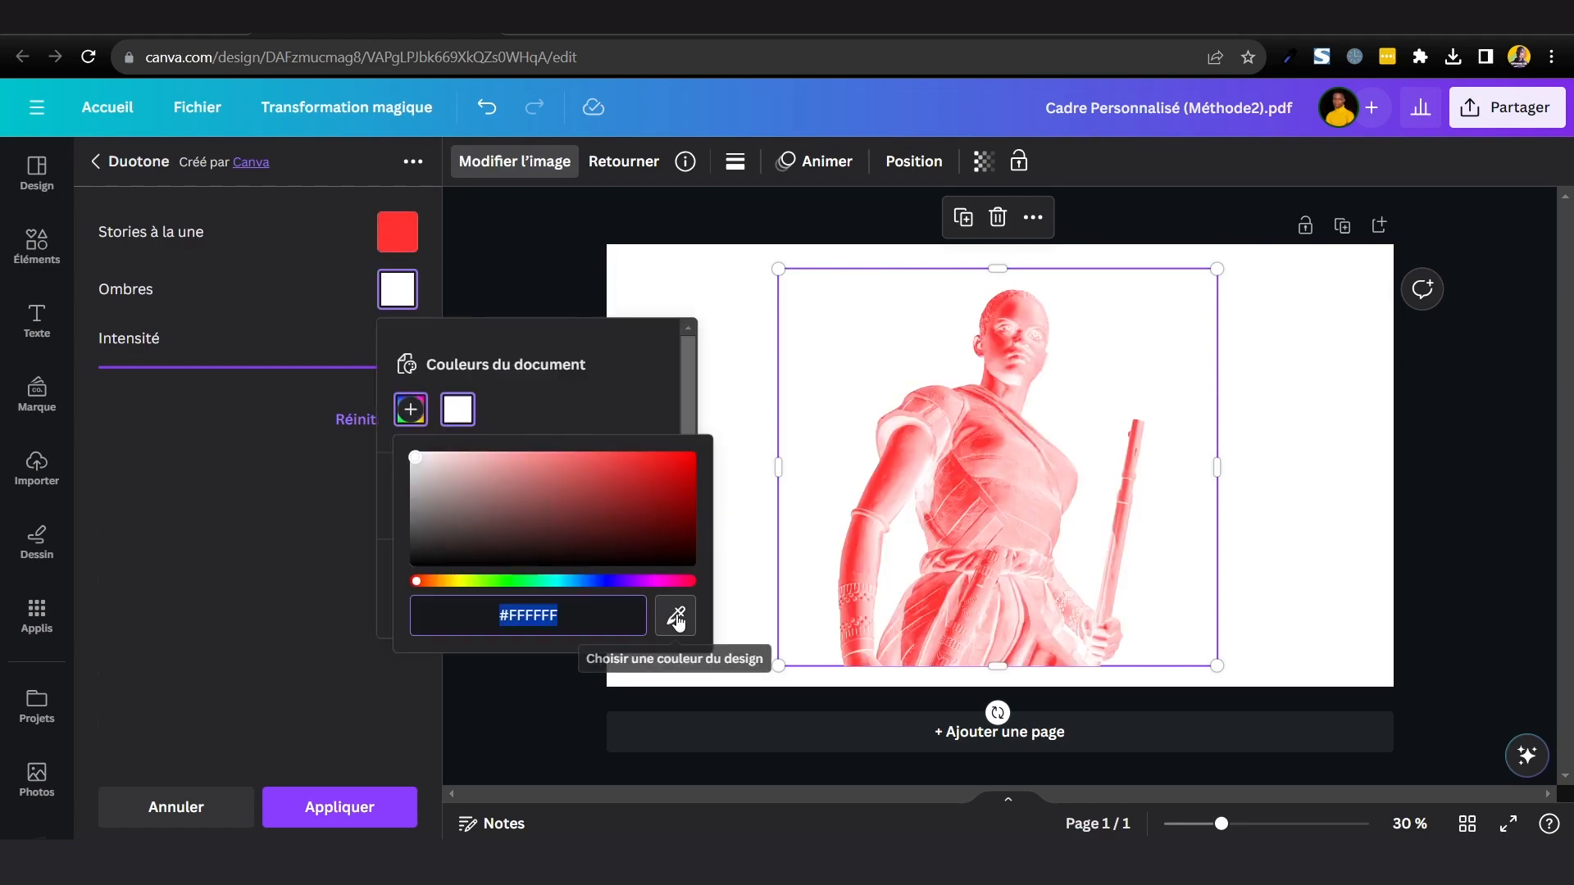
pyautogui.click(675, 618)
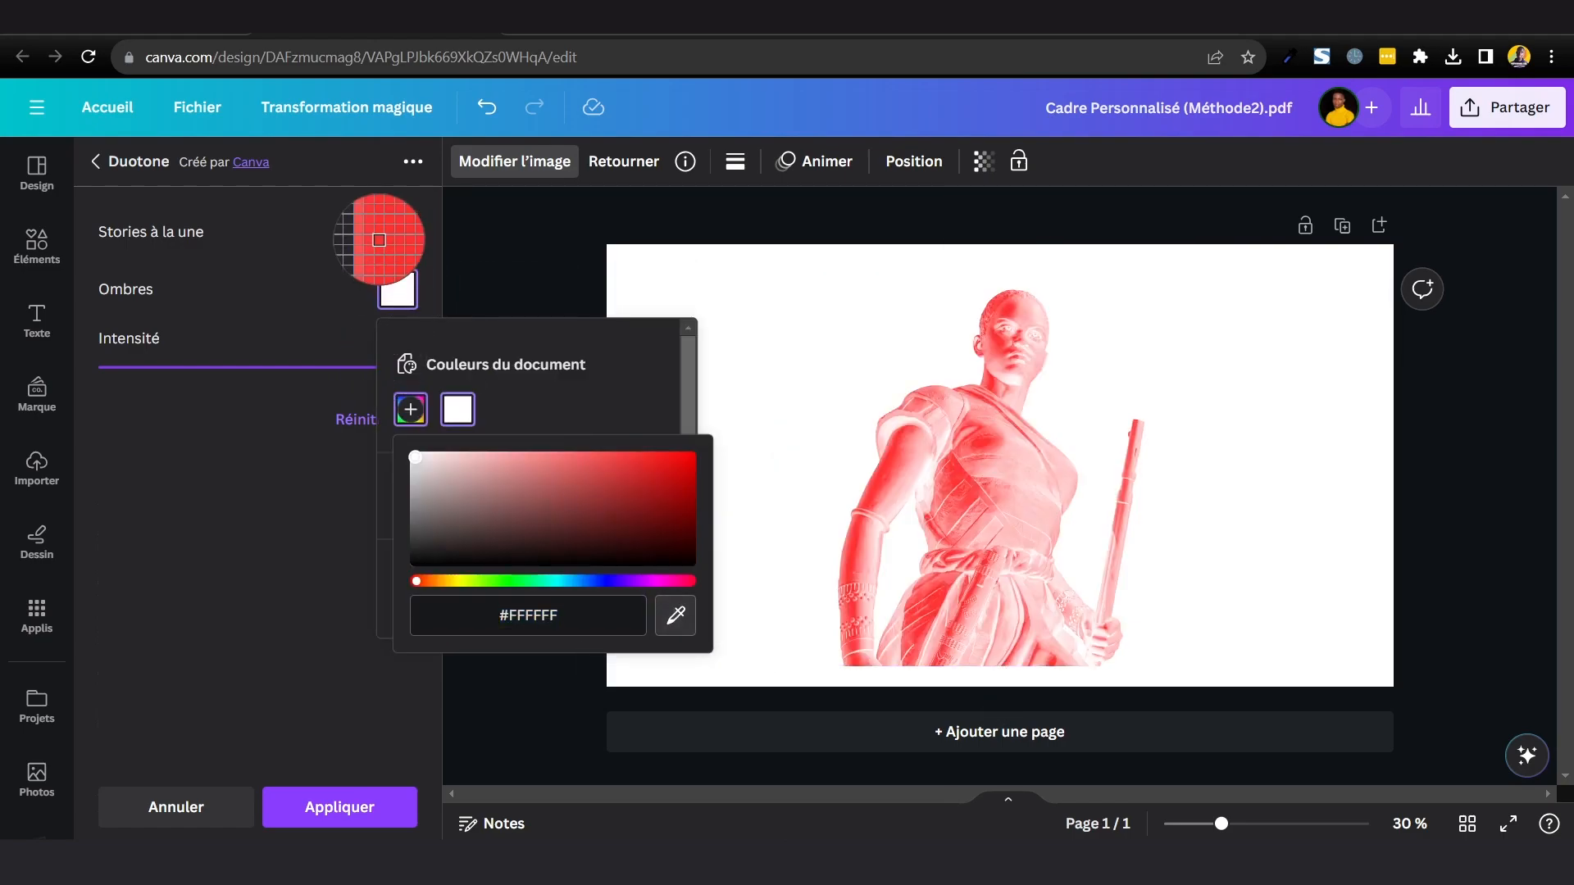
pyautogui.click(399, 241)
pyautogui.click(312, 578)
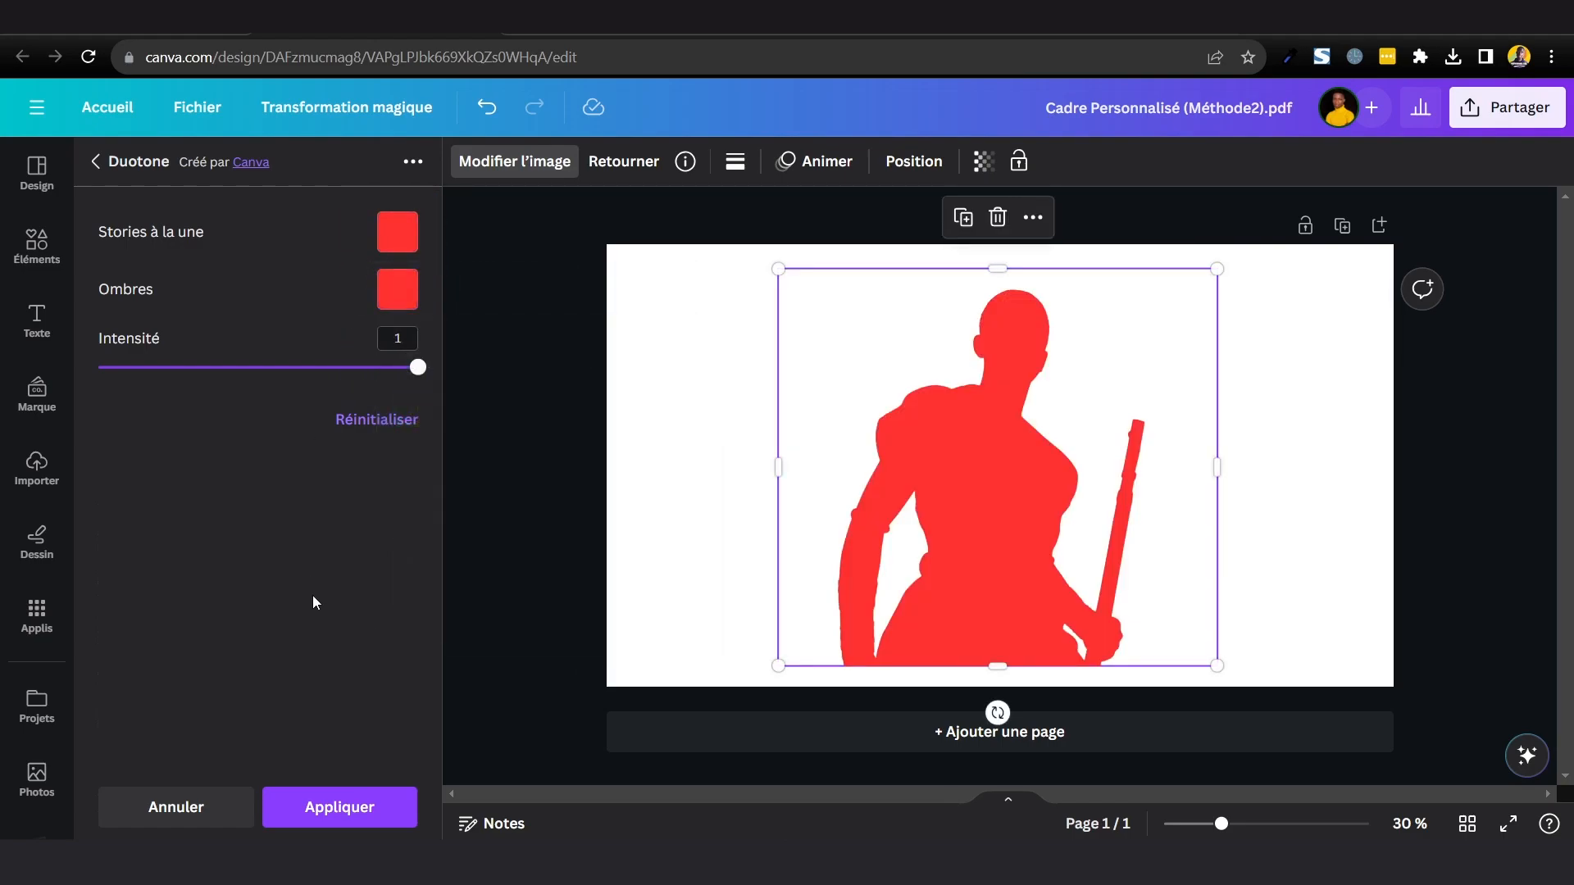
pyautogui.click(334, 808)
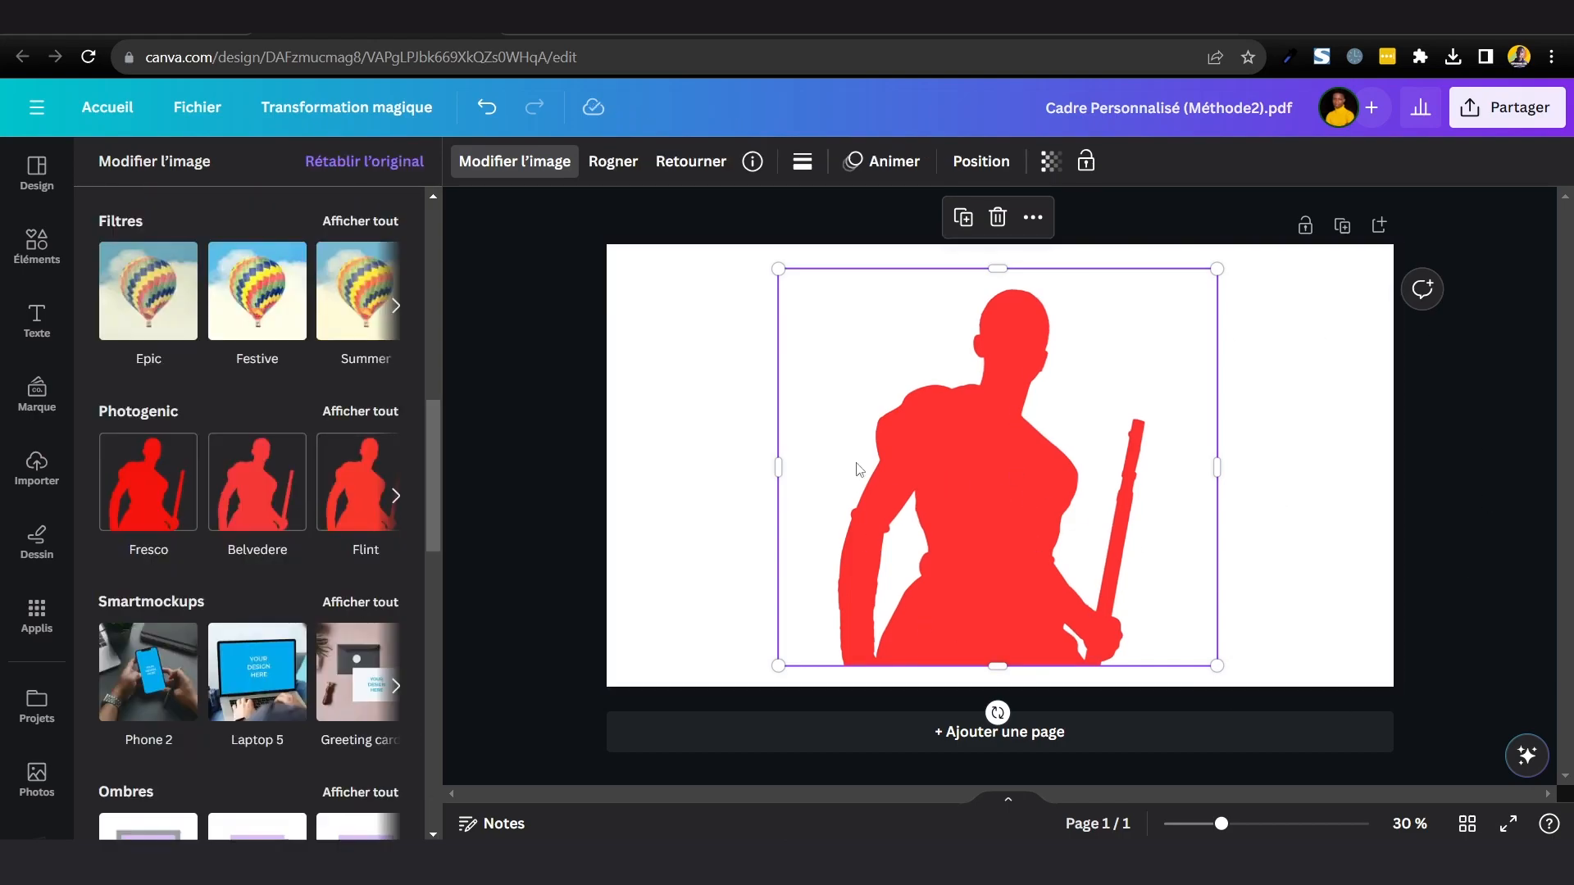
# Download the red silhouette page as a 2560 × 1440 px PNG and check the browser's recent downloads.
pyautogui.click(1263, 497)
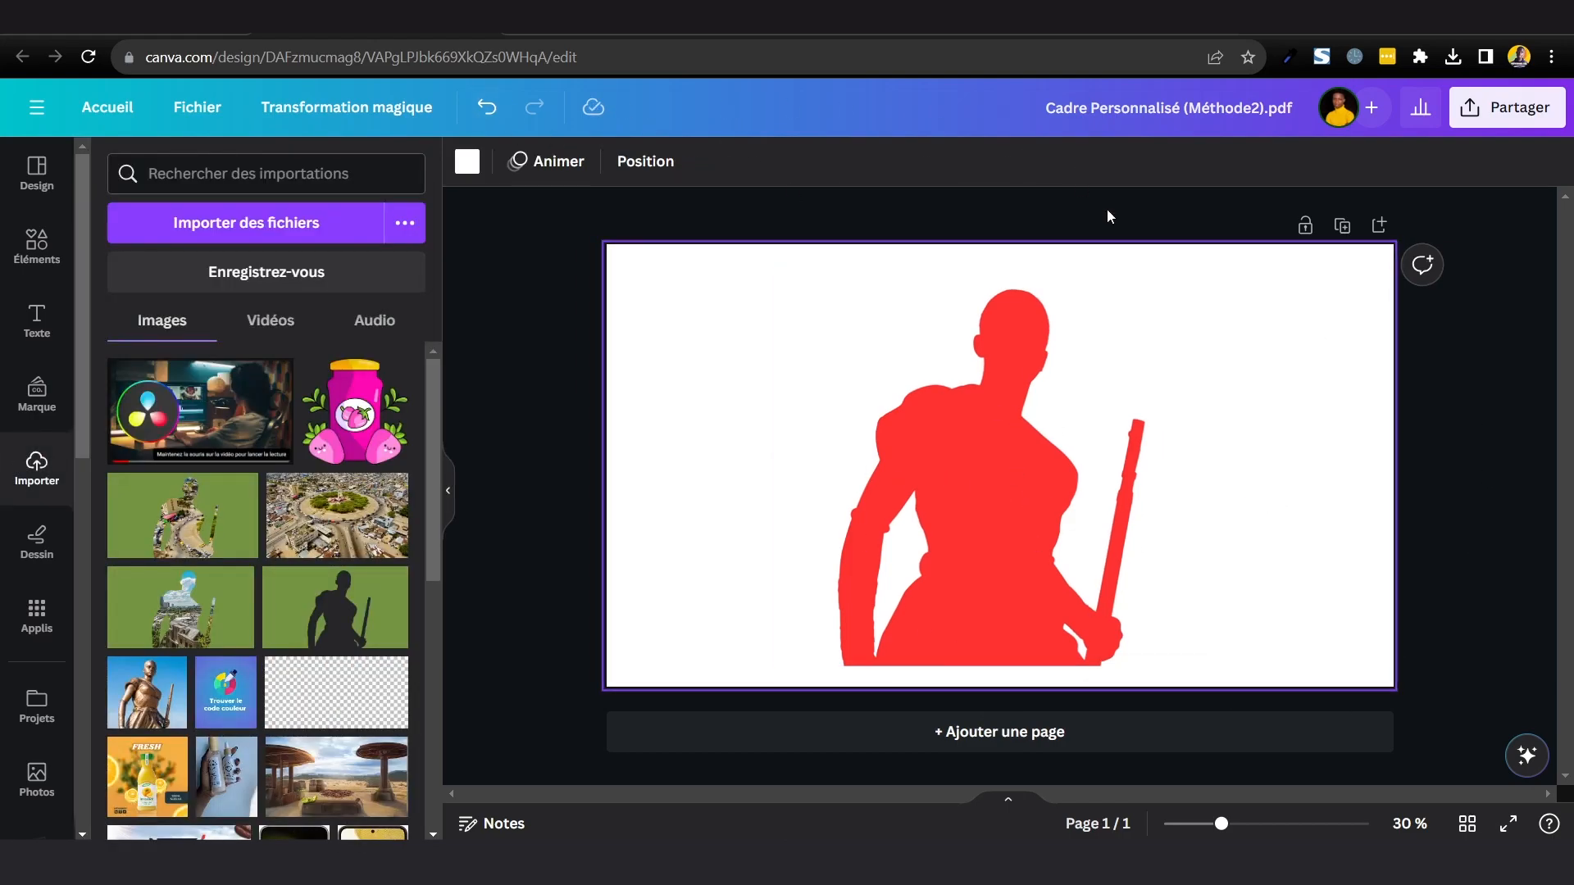
pyautogui.click(1484, 194)
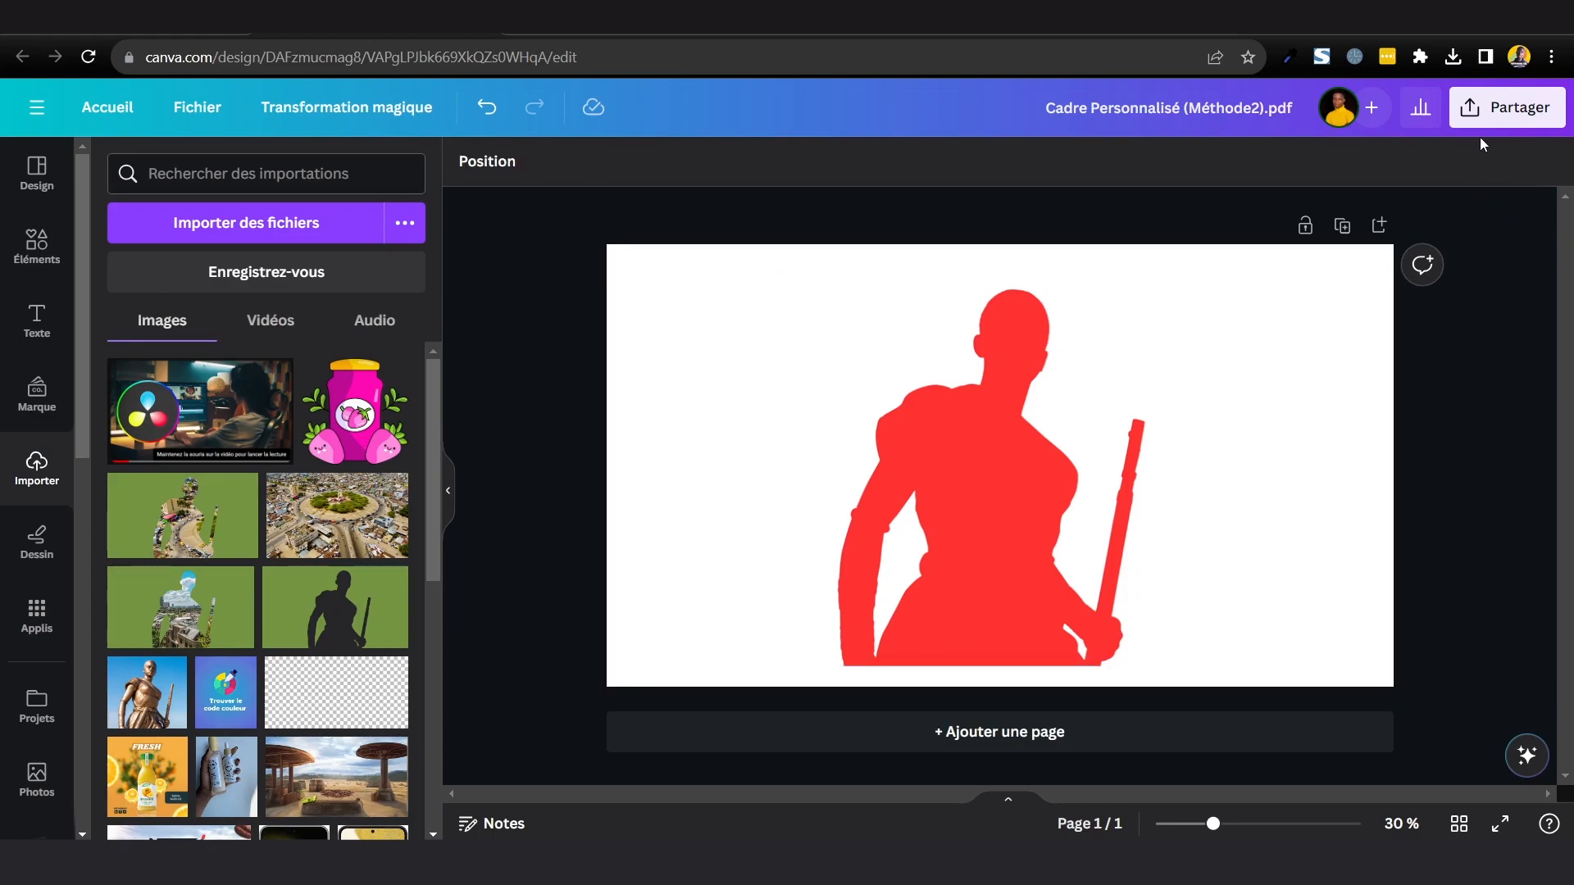
pyautogui.click(1492, 113)
pyautogui.click(1229, 625)
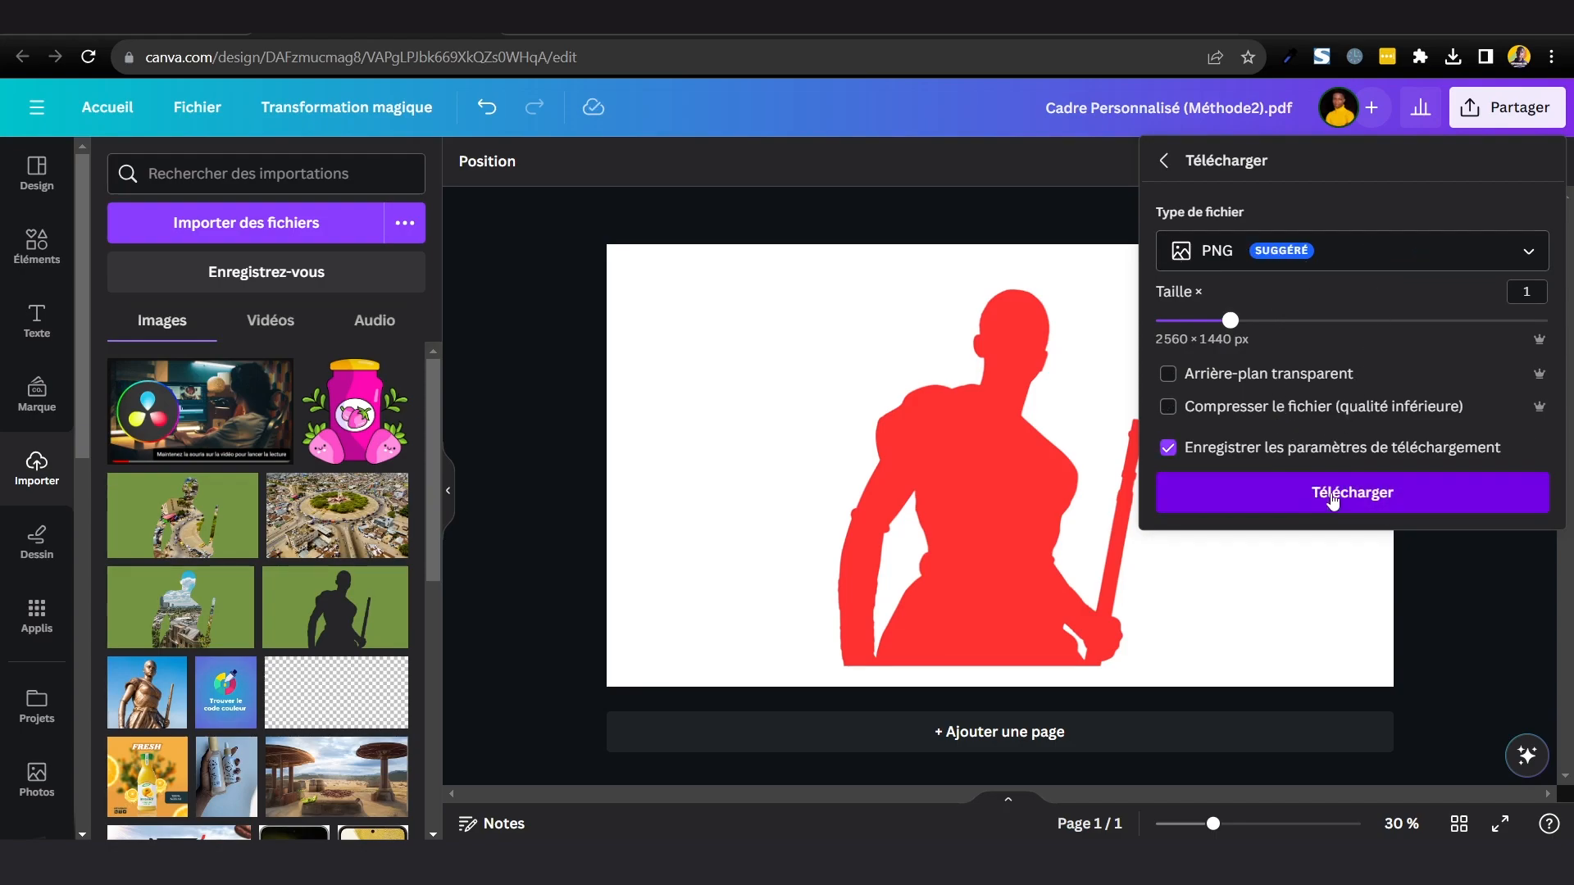
pyautogui.click(1375, 488)
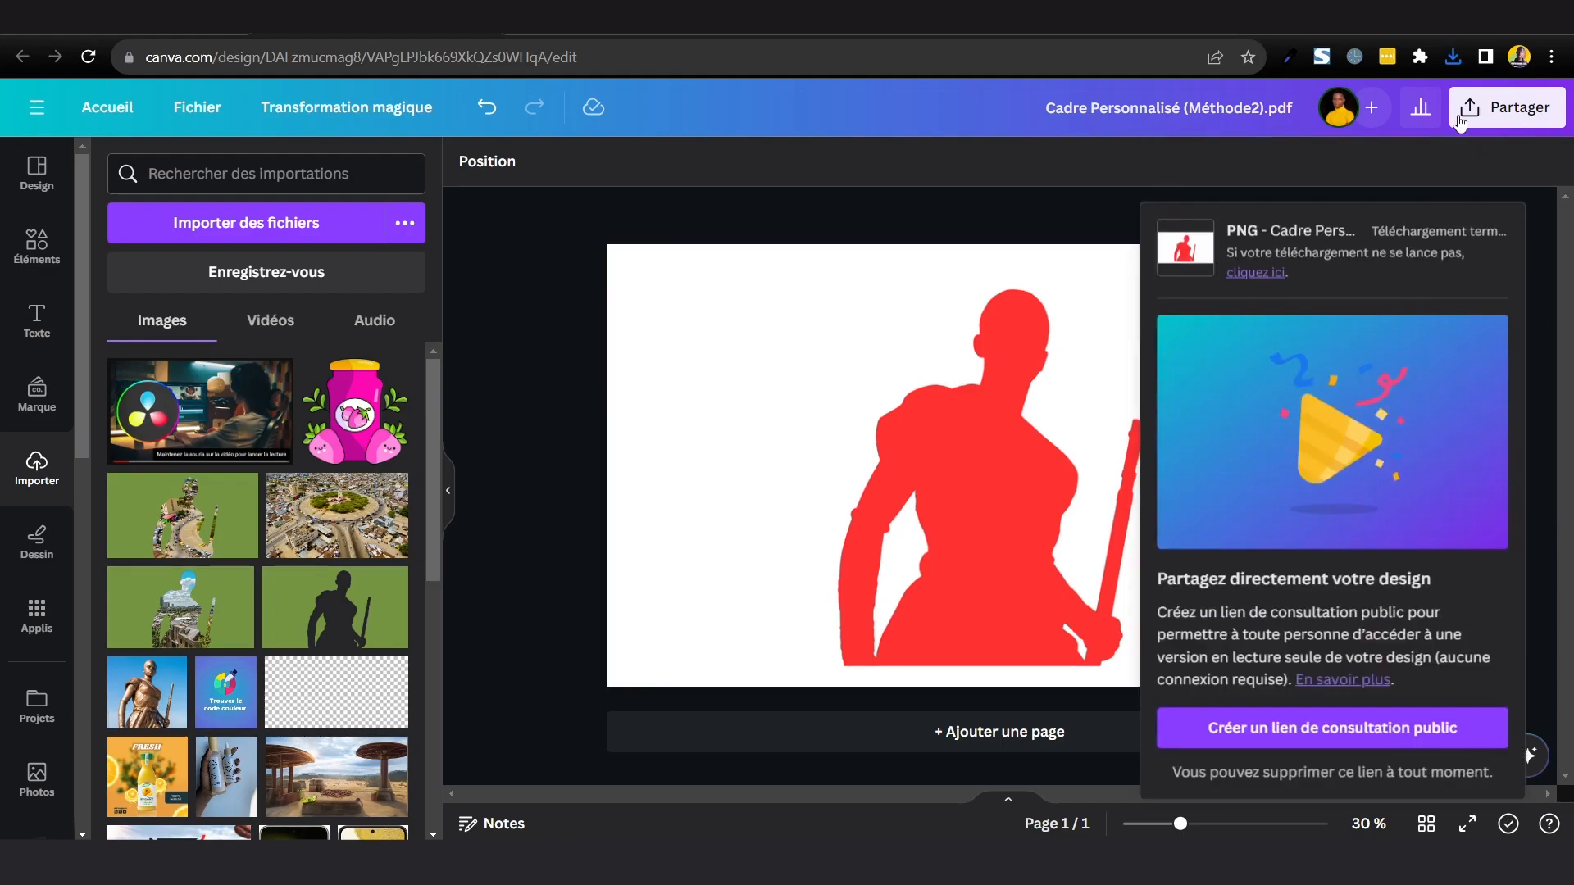
pyautogui.click(1452, 57)
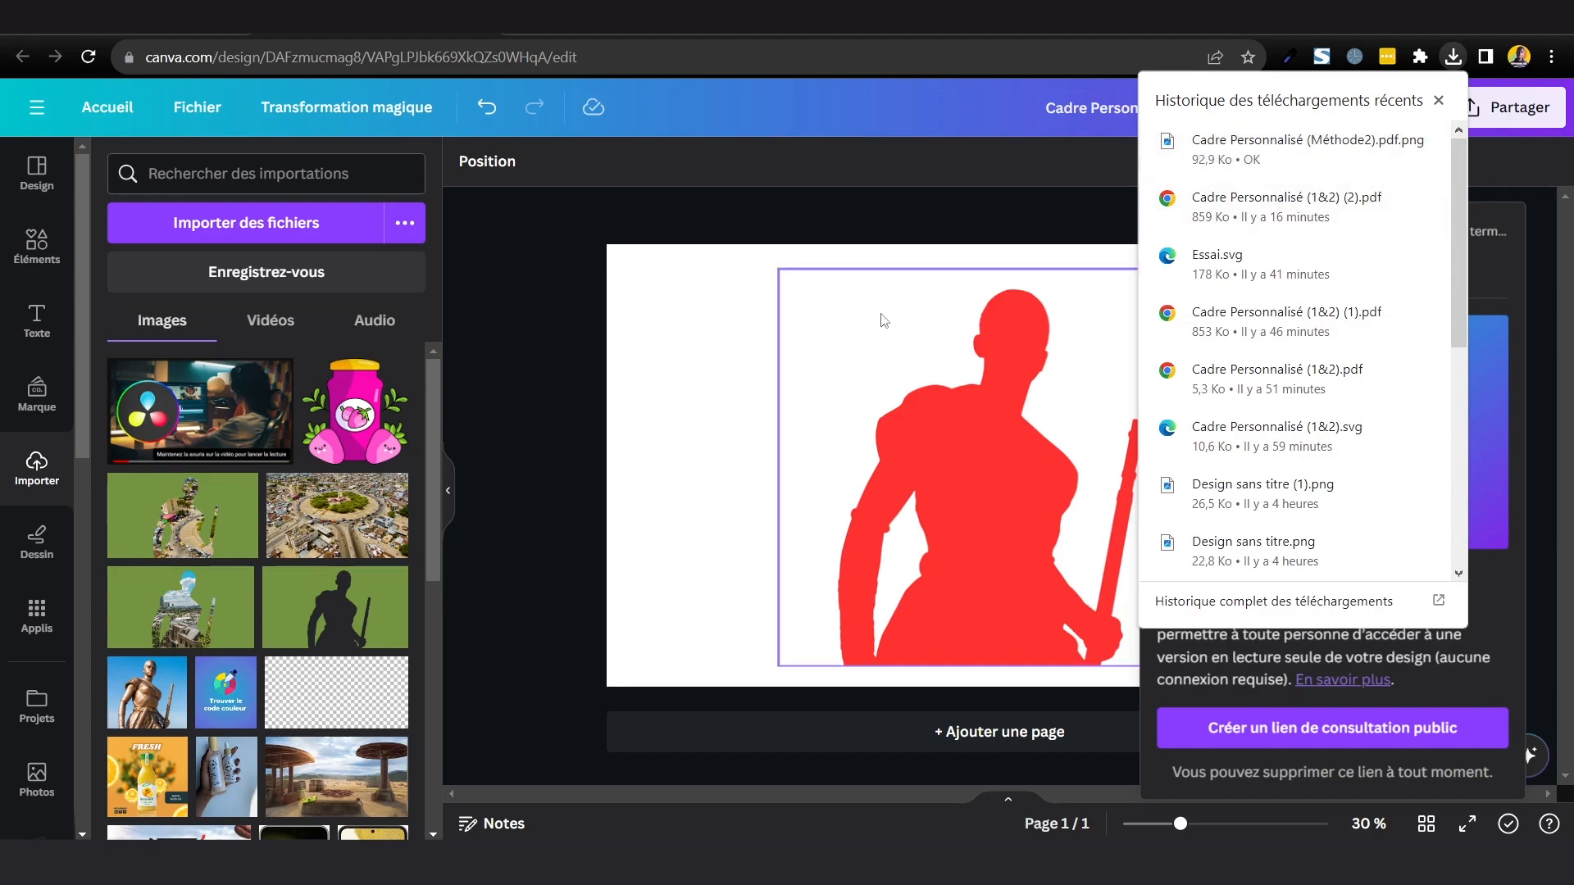
# Load photopea.com in a new browser tab and open the downloaded Cadre Personnalisé (Méthode2).pdf.png in it.
pyautogui.hotkey('ctrl', 't')
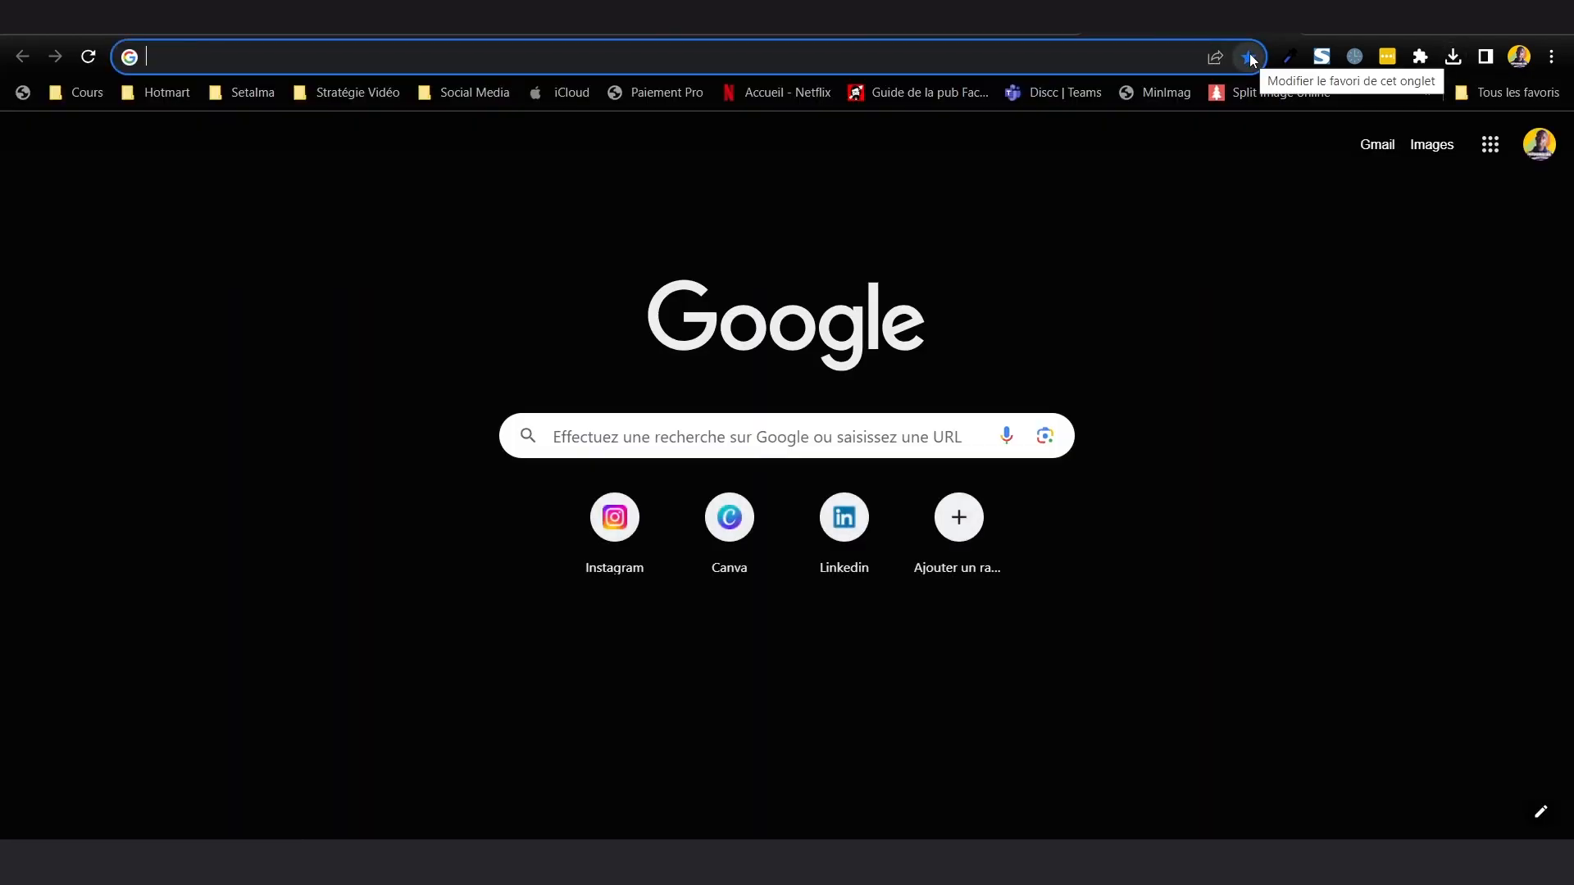
pyautogui.write('photopea.com')
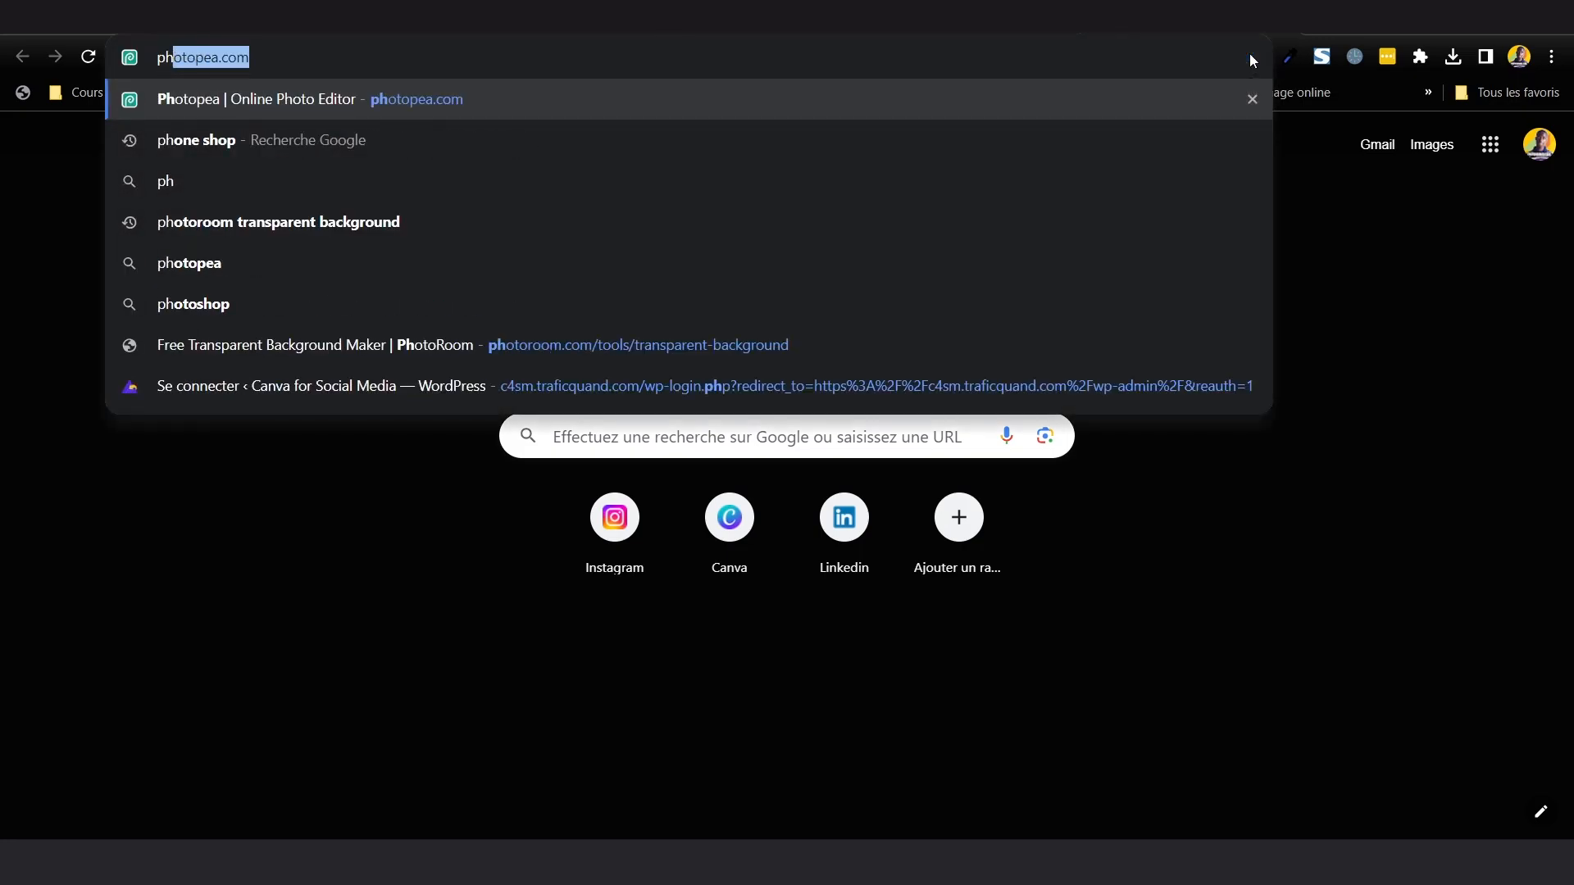
pyautogui.press('Return')
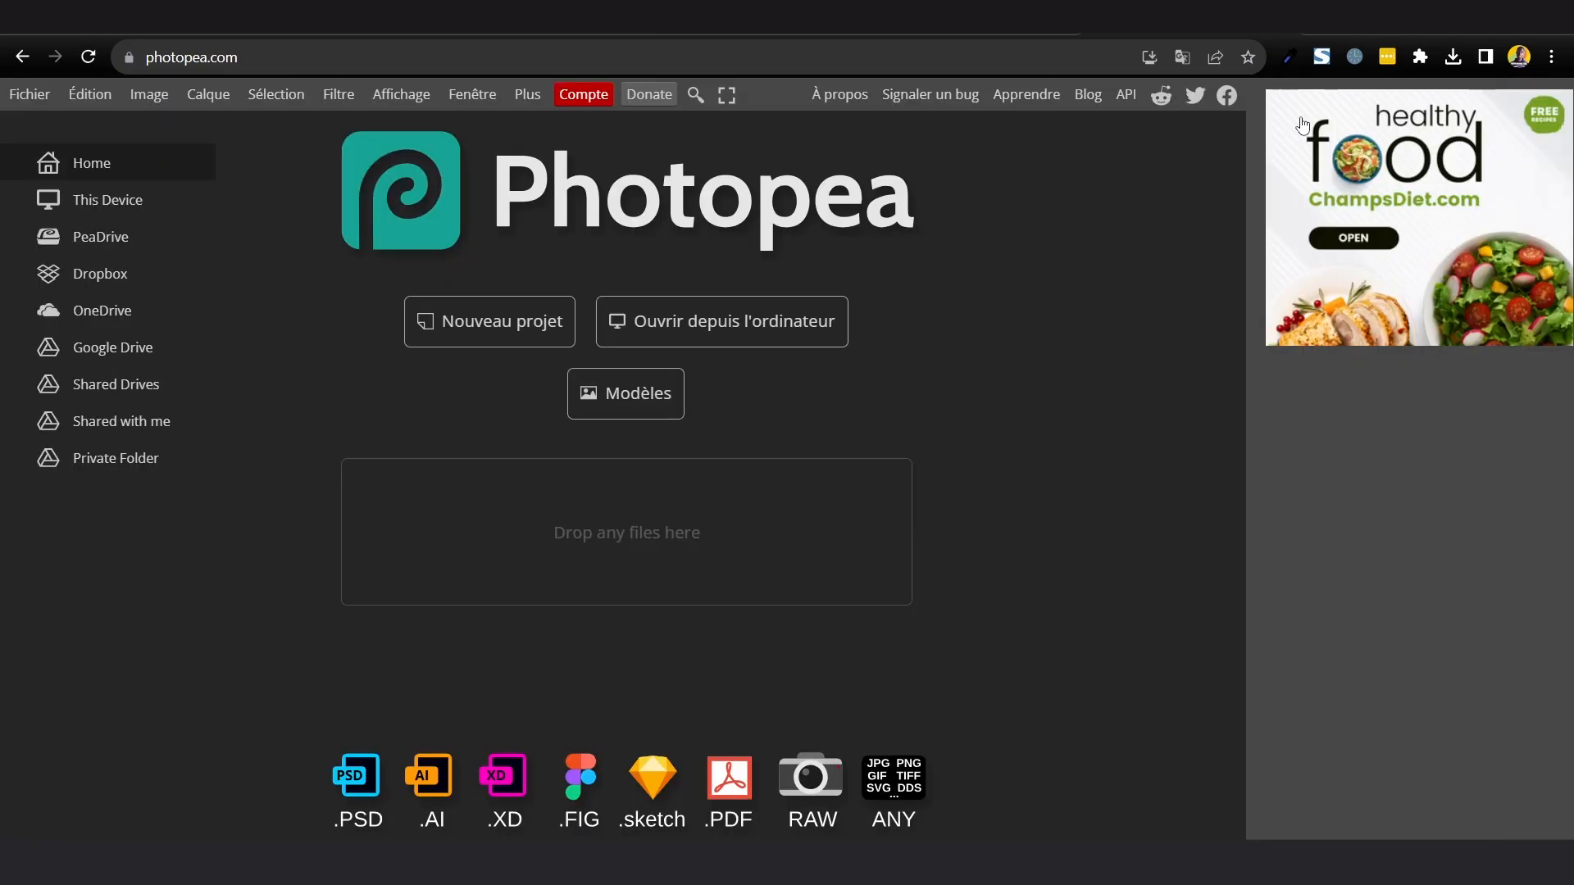
pyautogui.click(1452, 56)
pyautogui.moveTo(1308, 150); pyautogui.dragTo(740, 469)
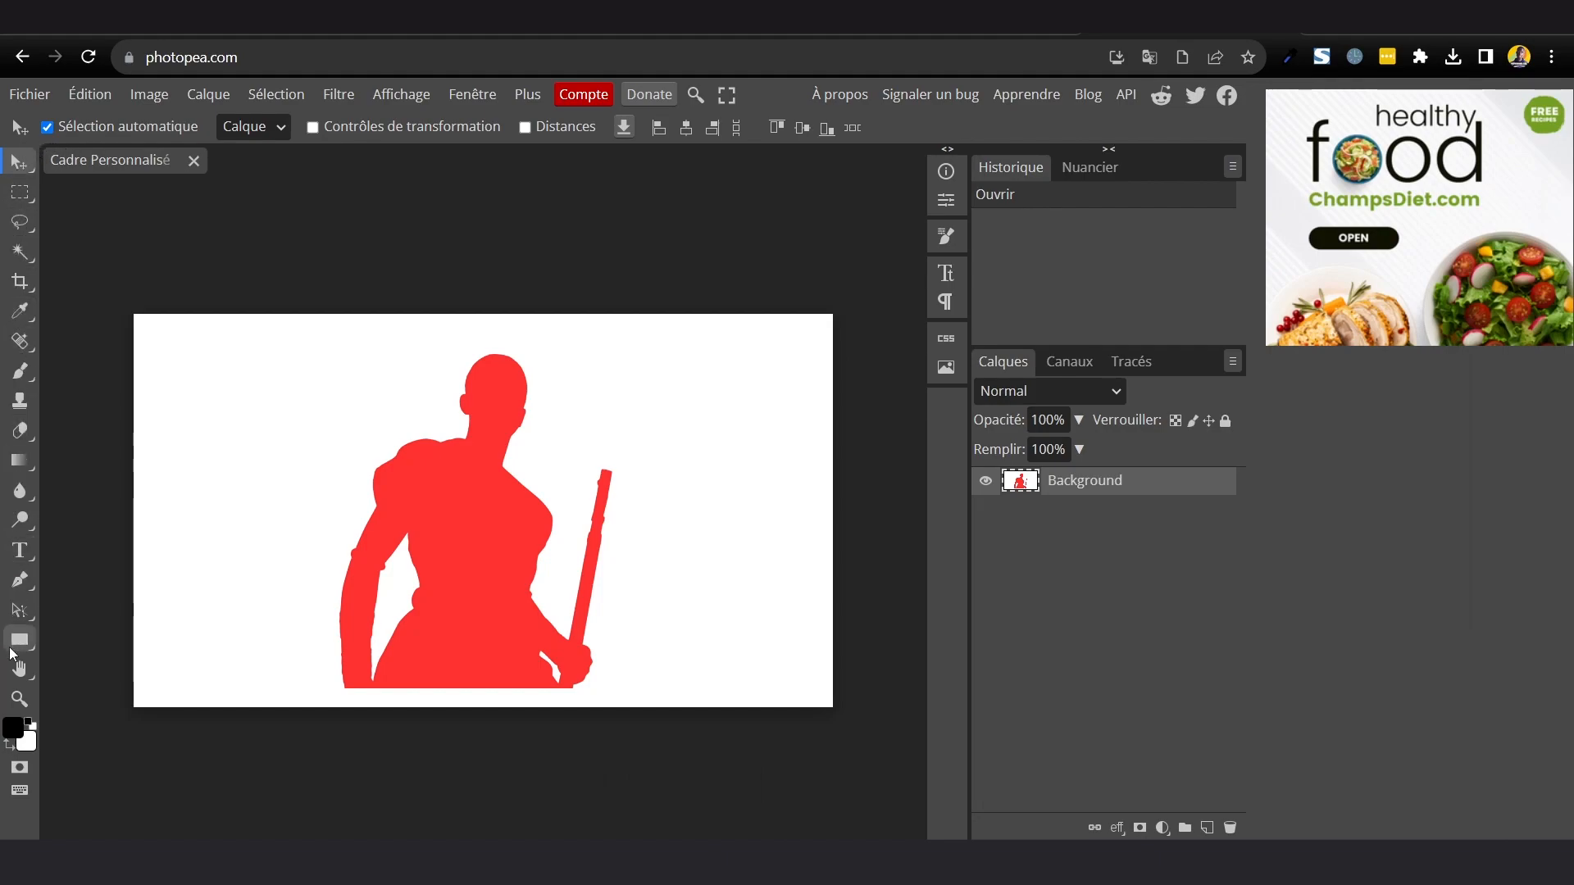
# Select the red statue silhouette with the Magic Wand and delete it from the Background layer.
pyautogui.click(20, 252)
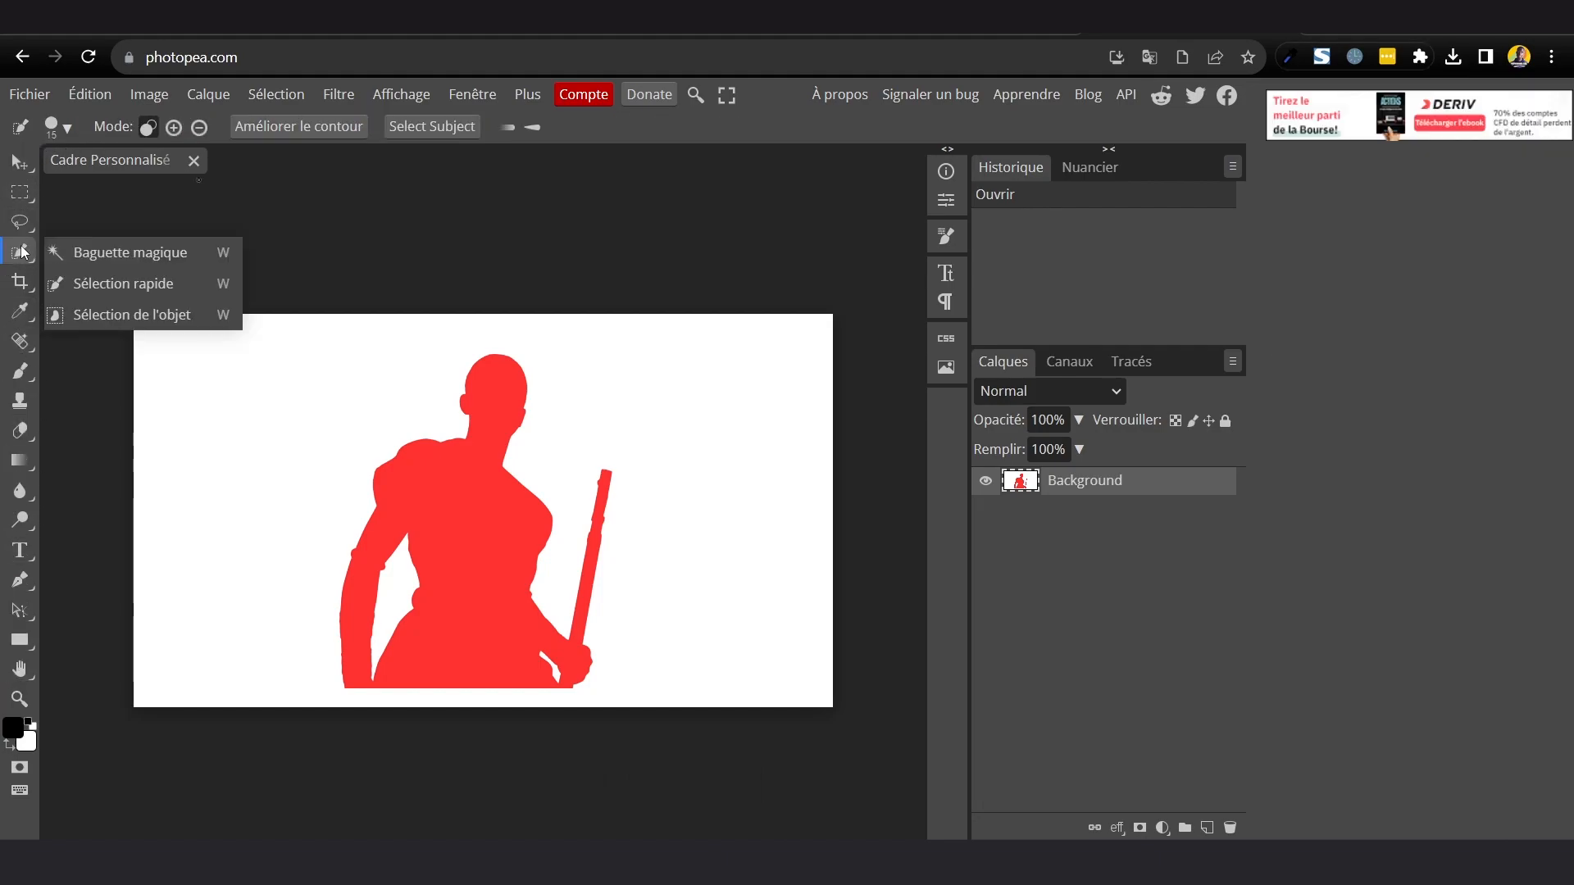
pyautogui.click(148, 253)
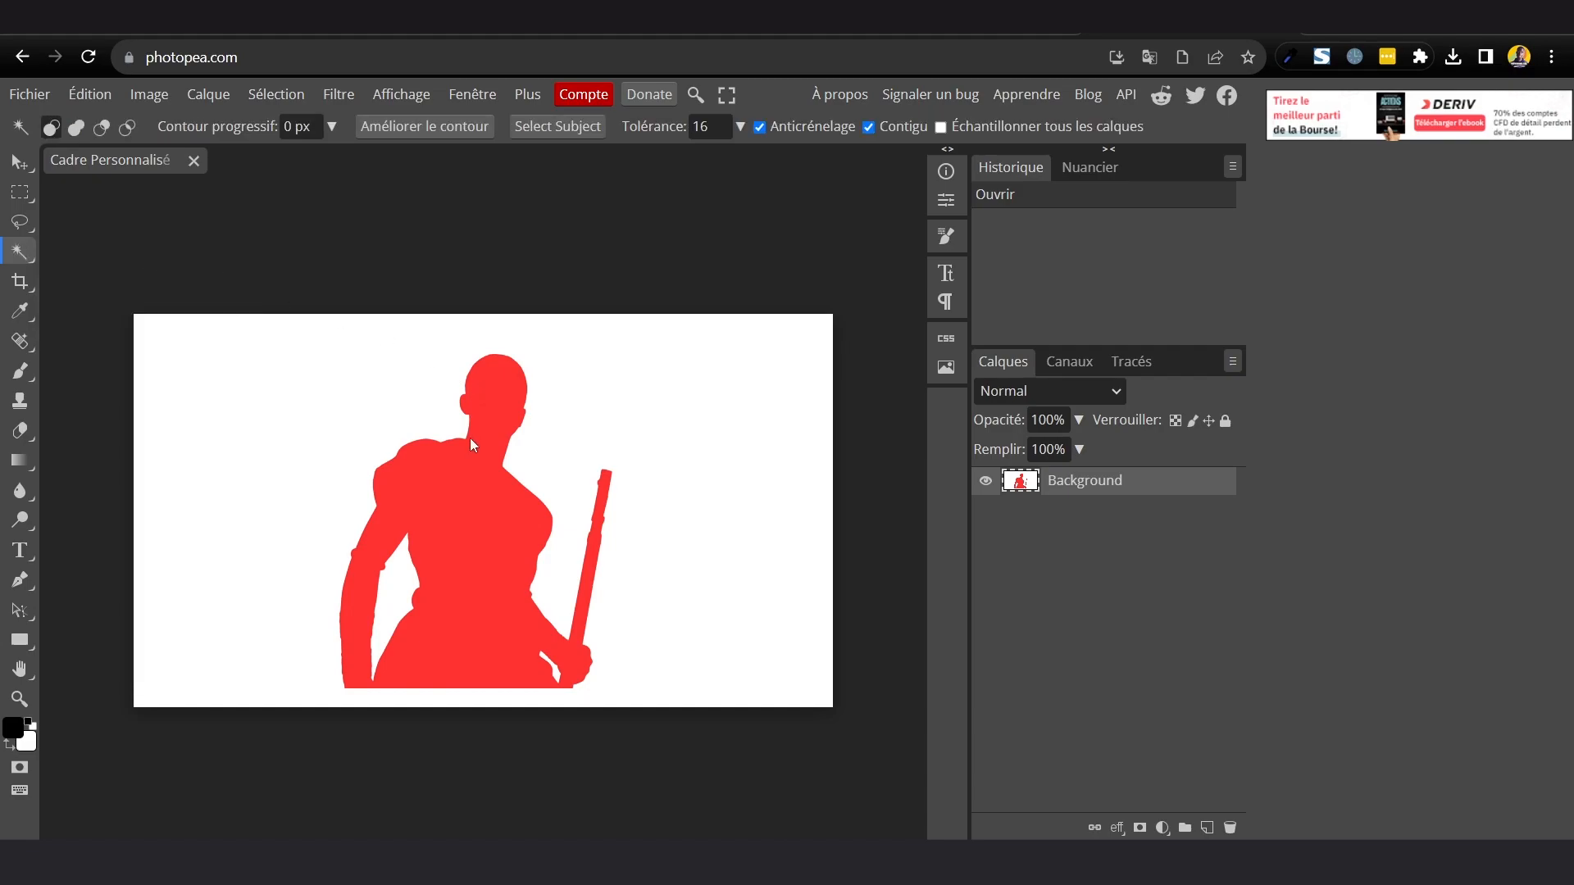
pyautogui.click(457, 501)
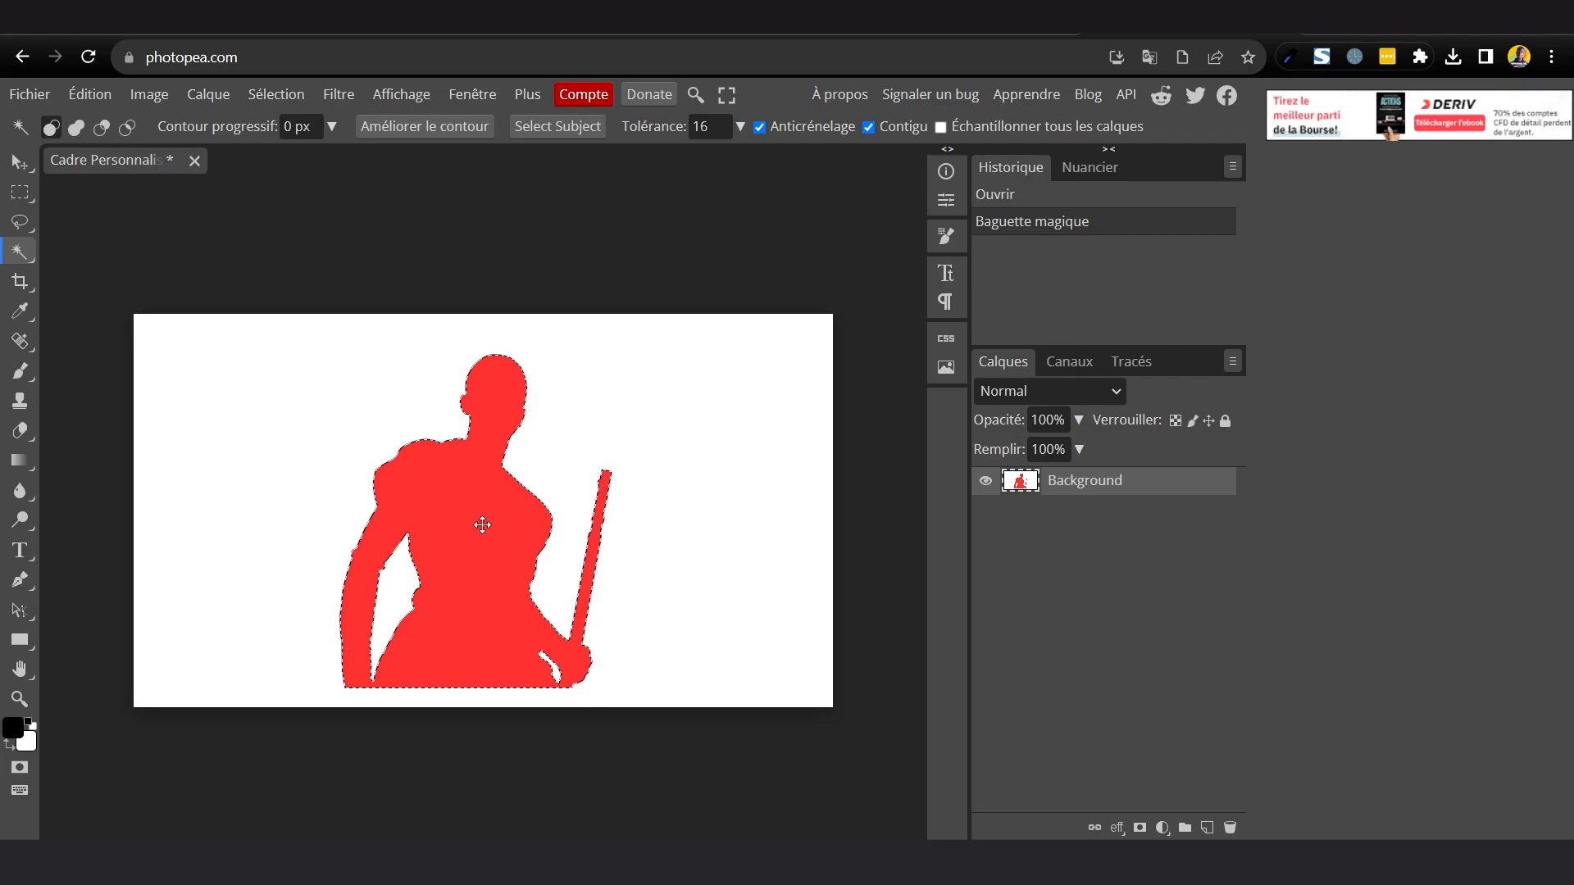
pyautogui.press('Delete')
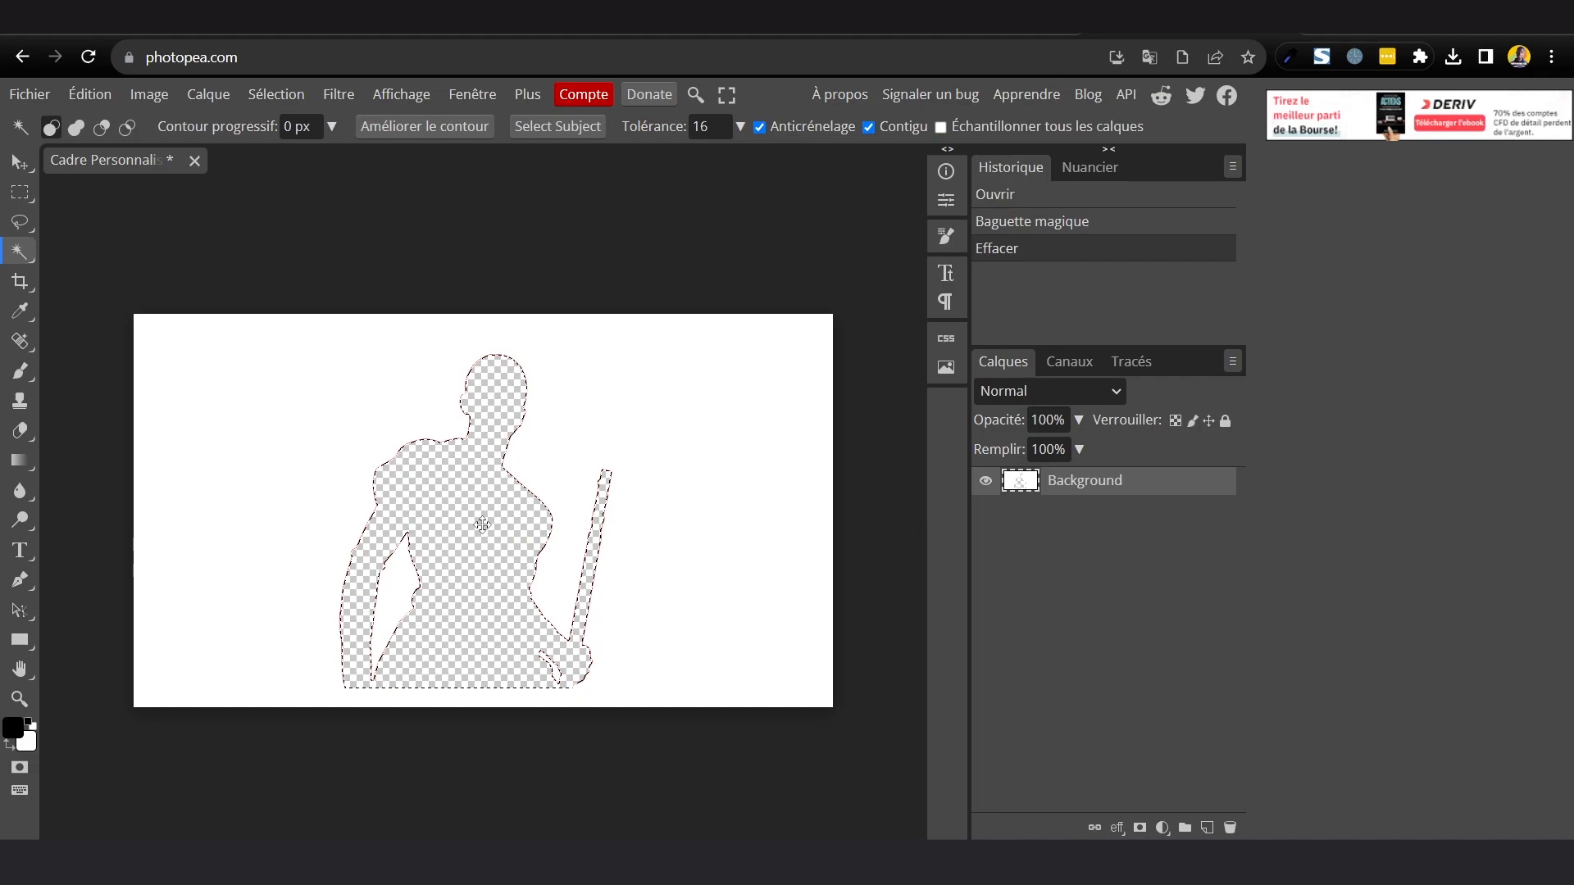
# Smooth the silhouette selection's outline by 3 px with the Lisser command.
pyautogui.scroll(3, 482, 525)
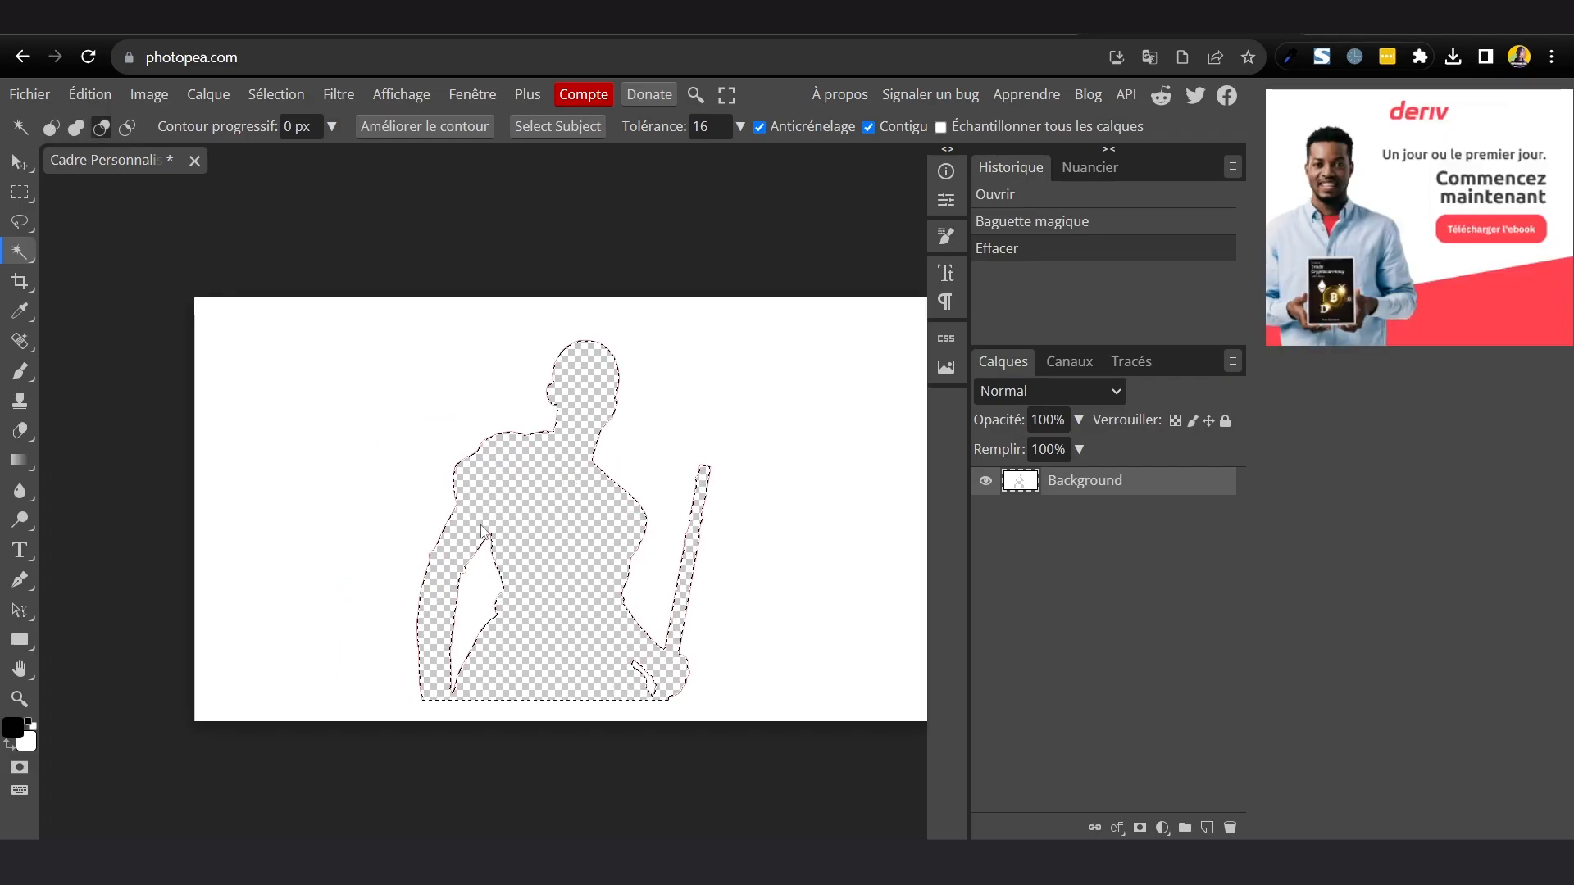
pyautogui.scroll(1, 480, 524)
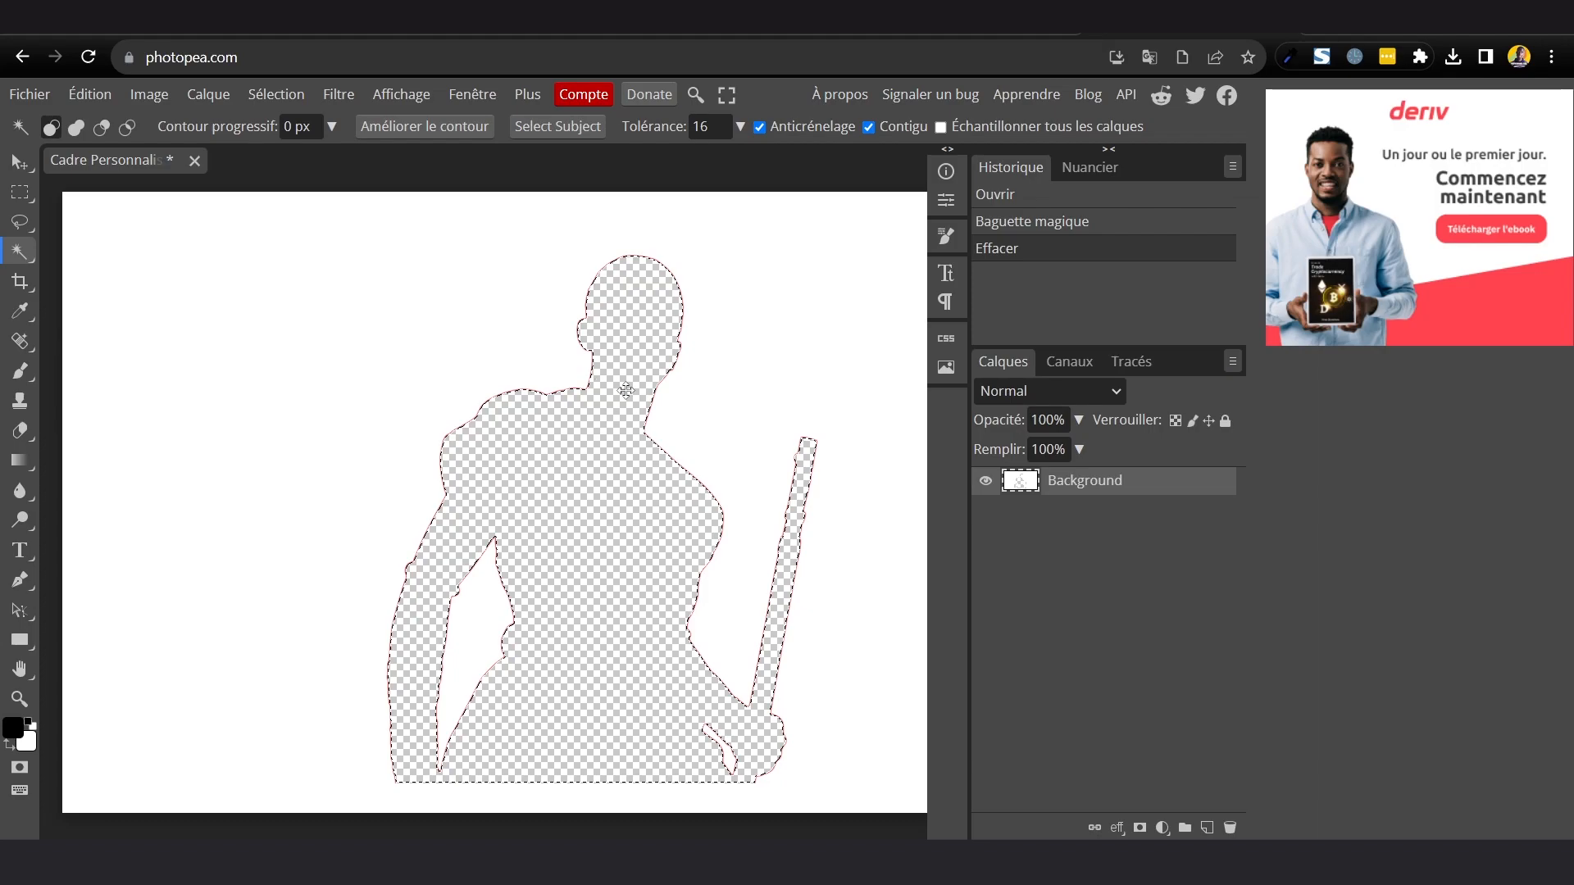
pyautogui.click(90, 94)
pyautogui.moveTo(277, 92)
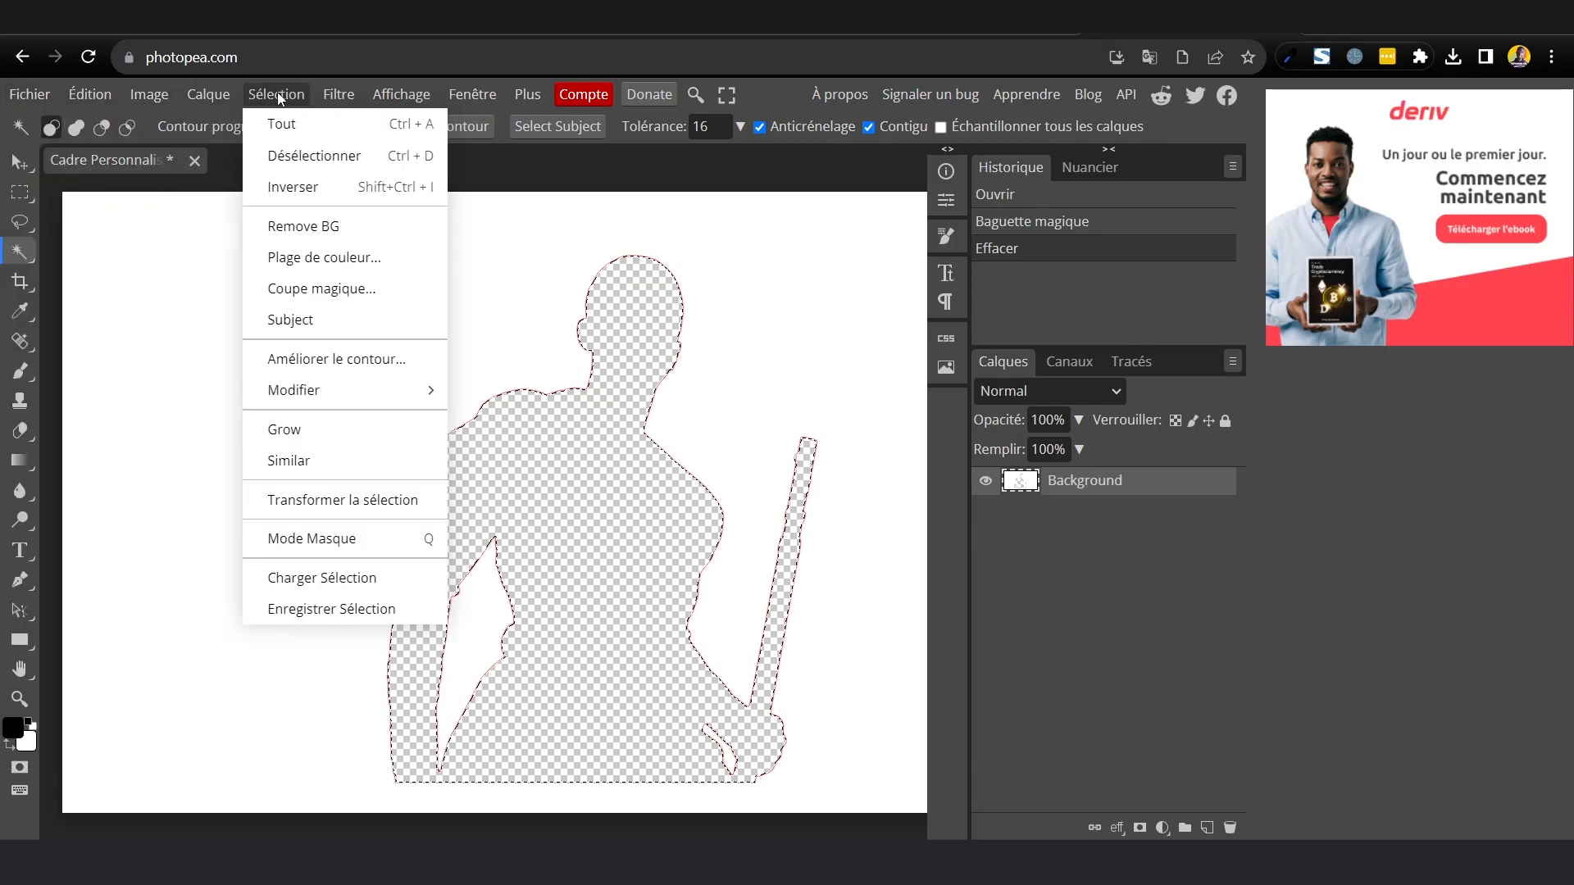
pyautogui.moveTo(331, 394)
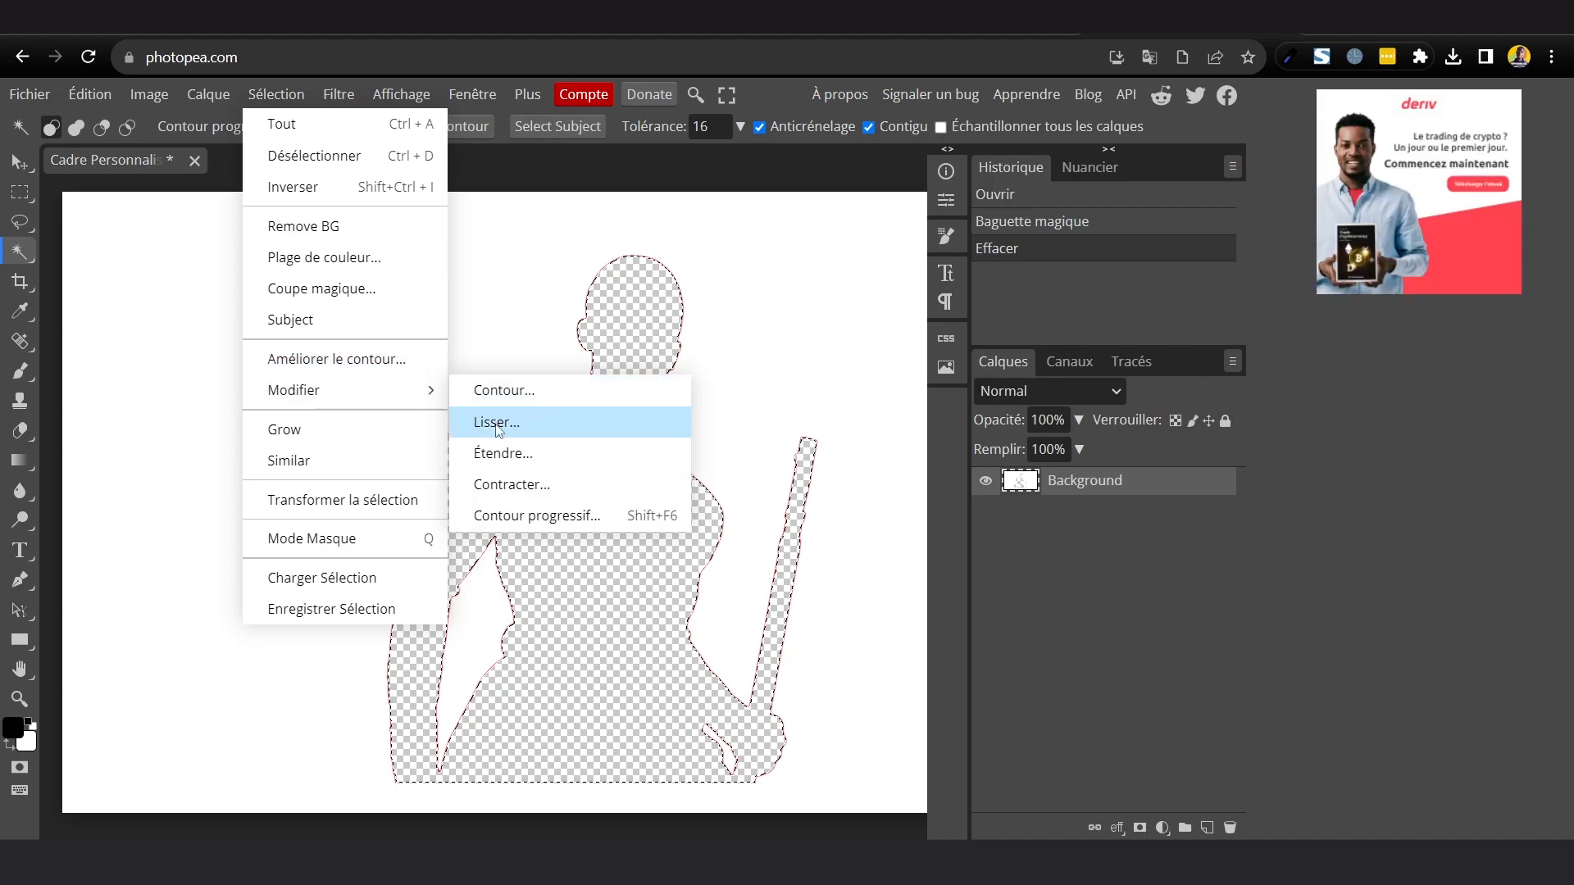
pyautogui.click(536, 424)
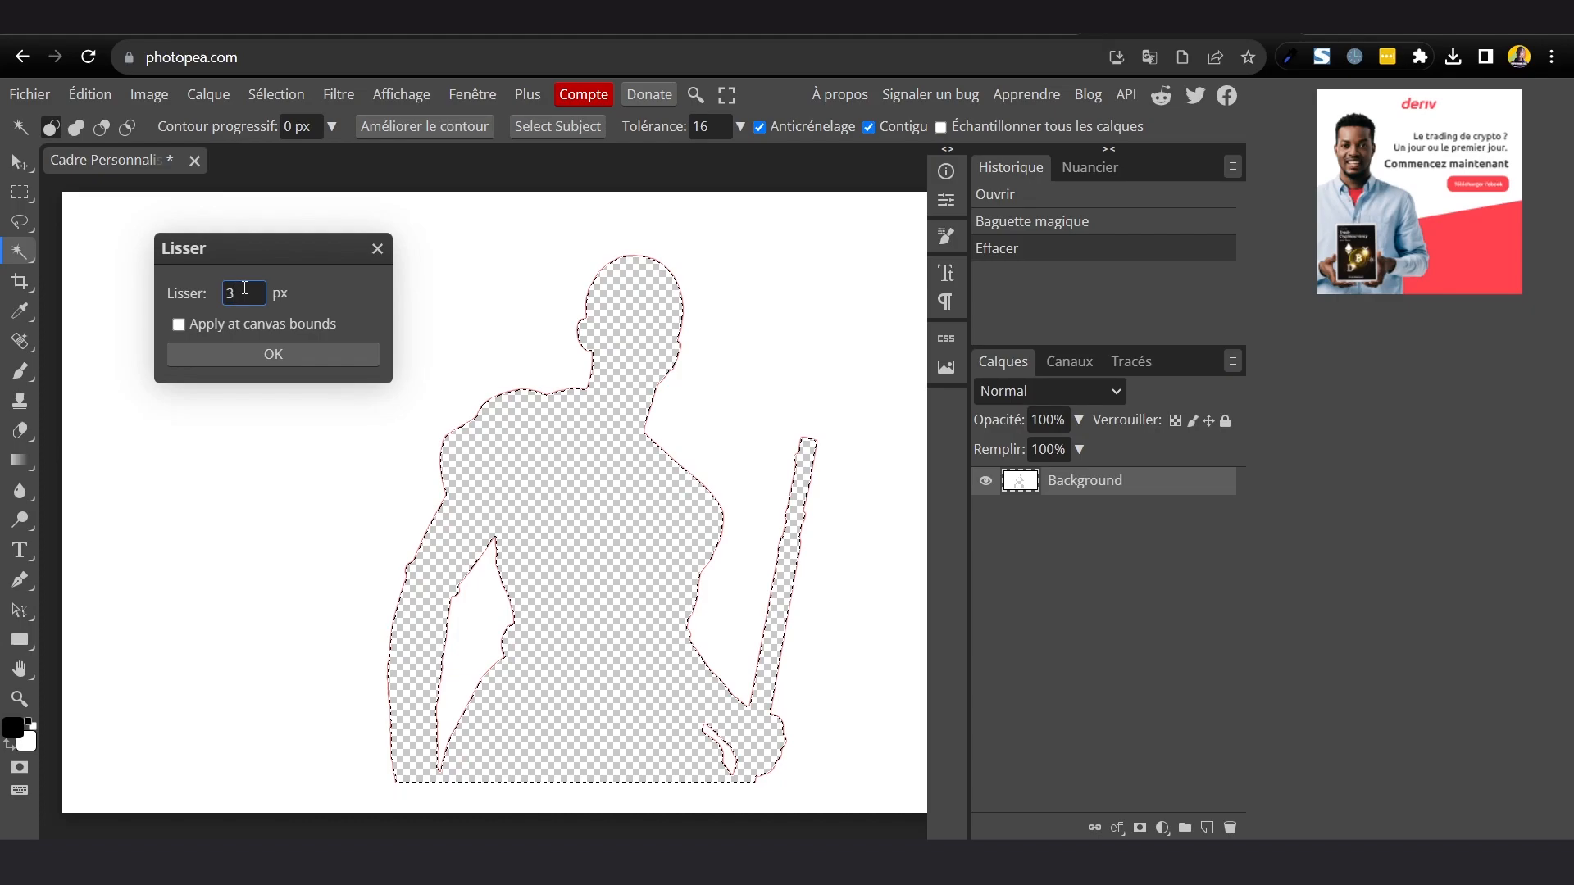
pyautogui.click(289, 351)
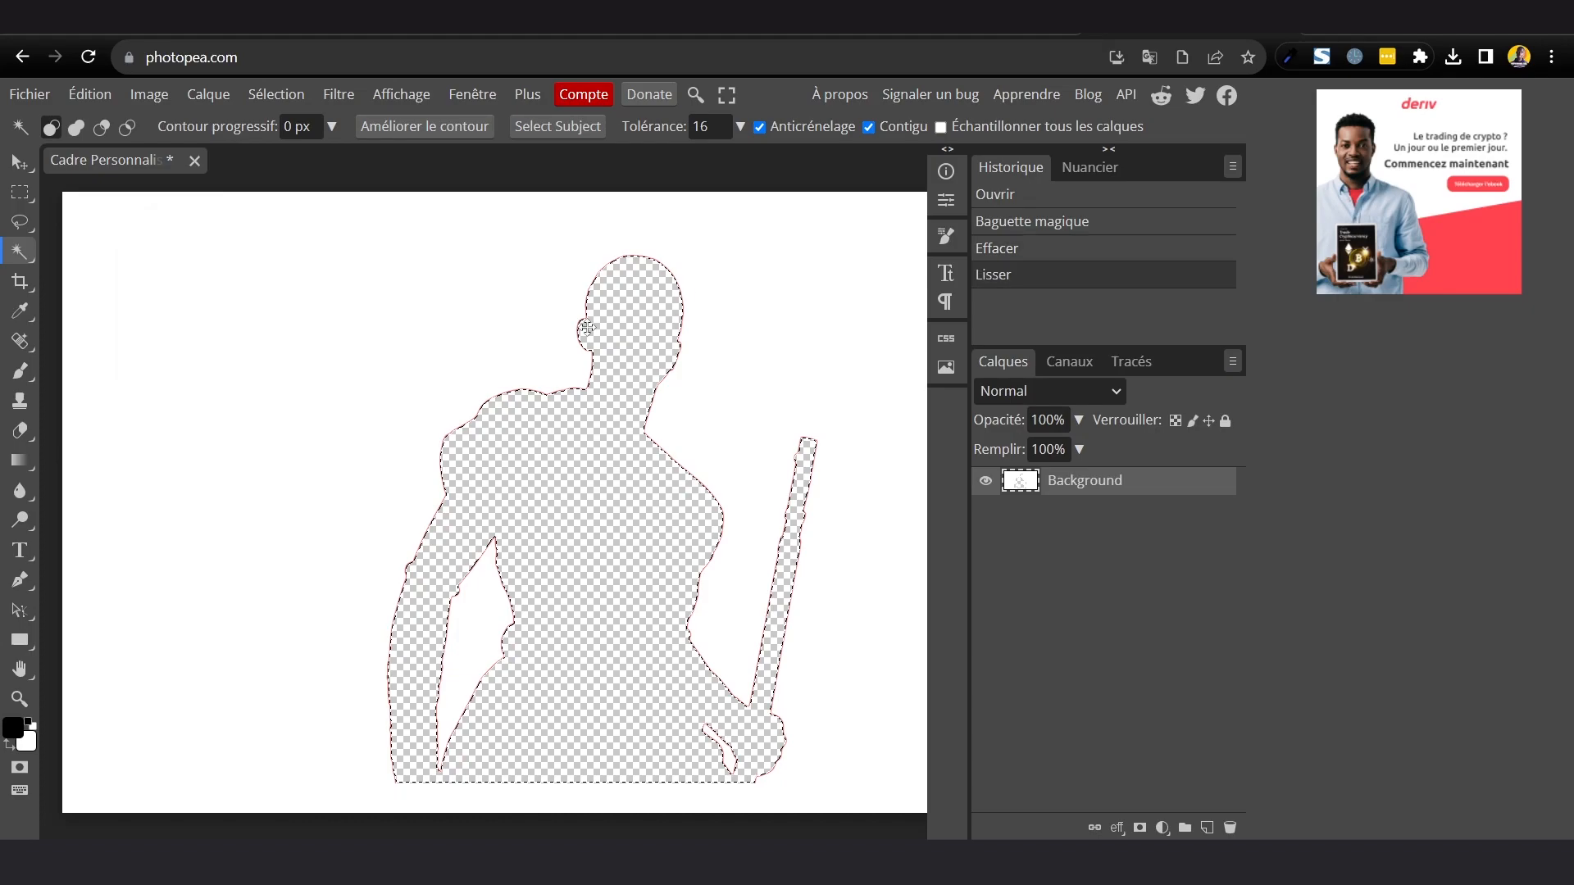
# Feather the silhouette selection by 3 px with Contour progressif.
pyautogui.click(276, 94)
pyautogui.moveTo(321, 395)
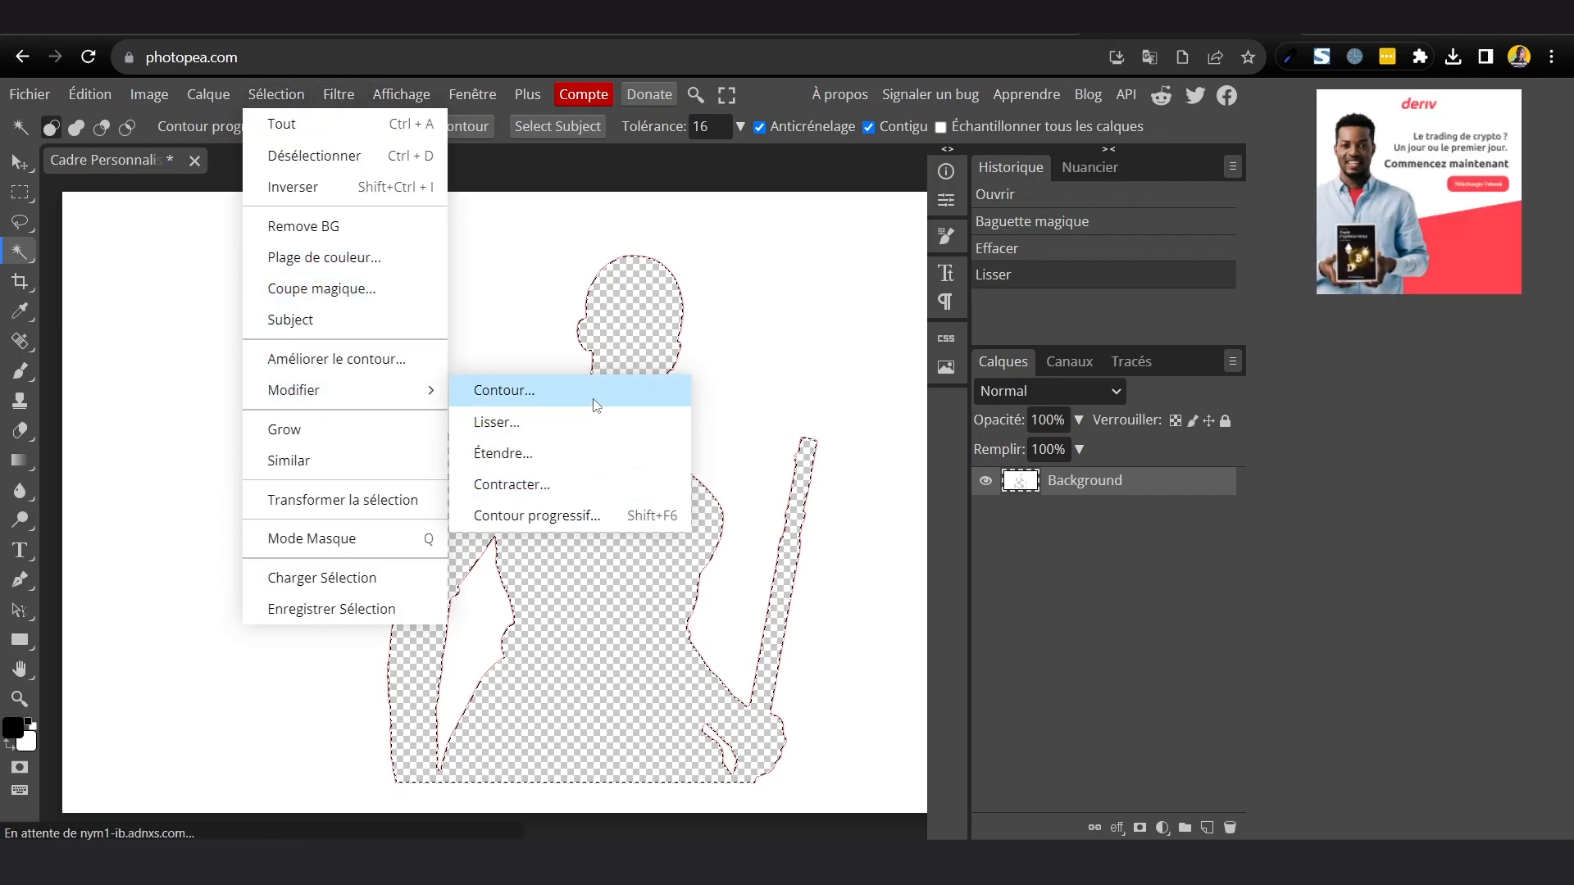
pyautogui.click(608, 514)
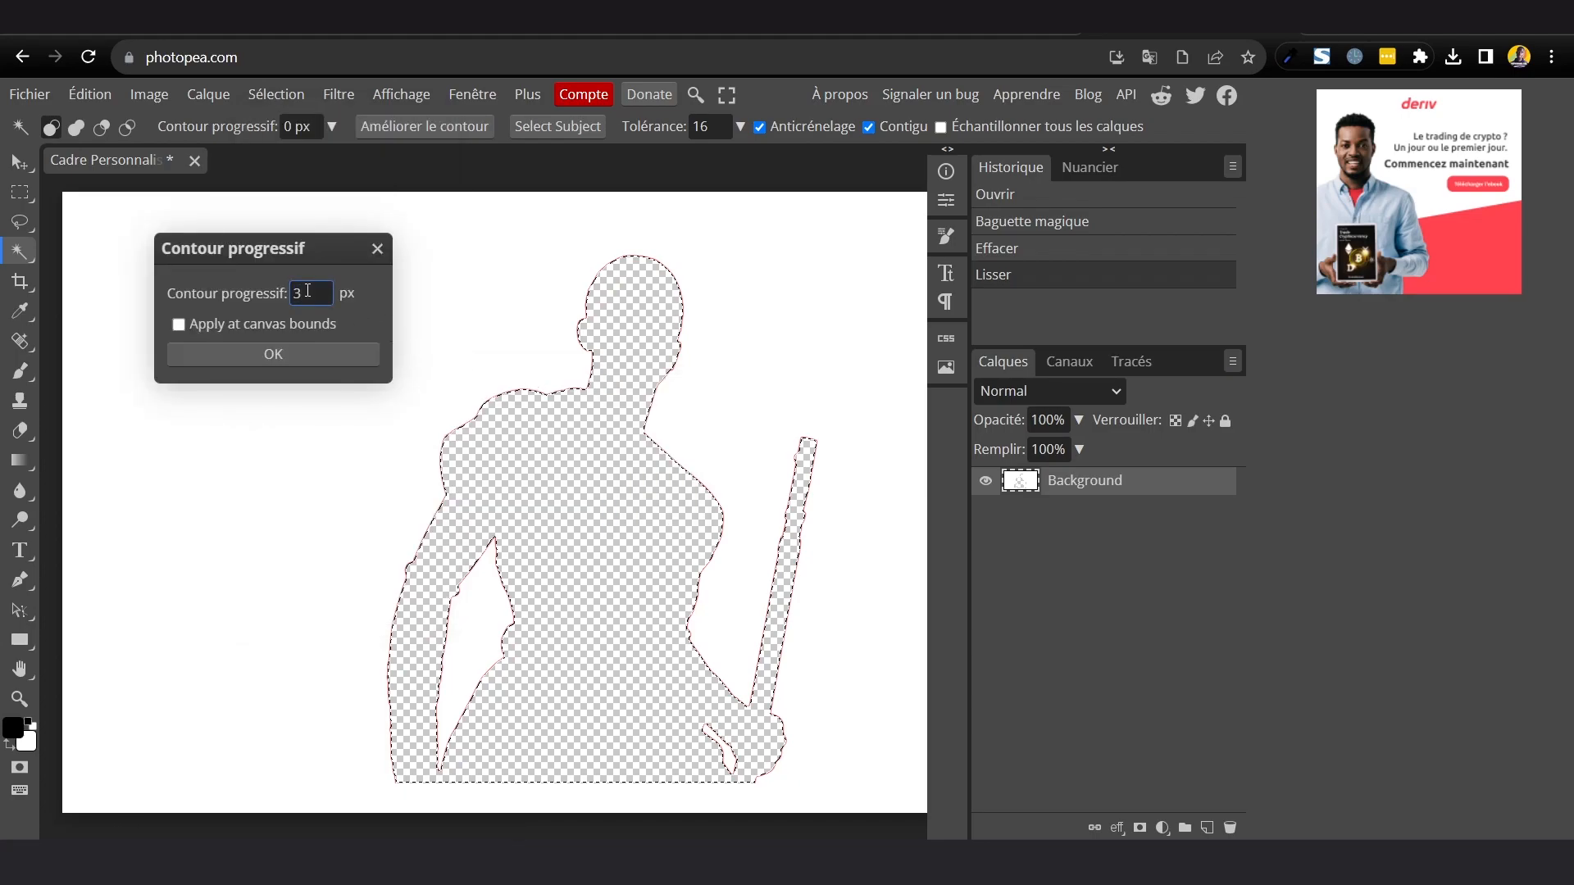
pyautogui.click(277, 358)
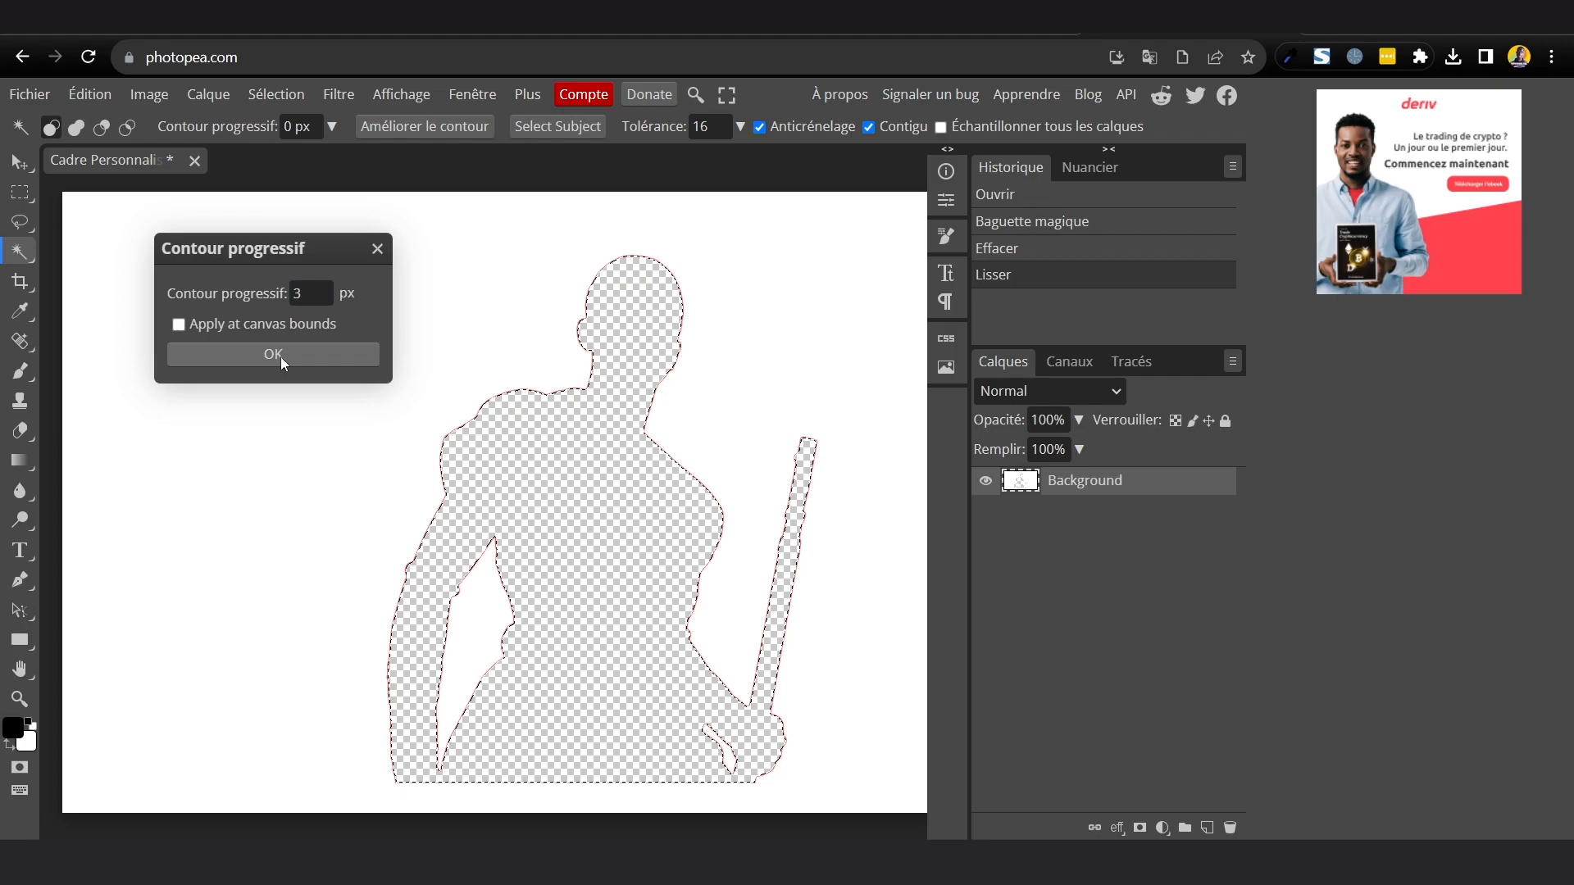
# Expand the silhouette selection by 3 px with the Étendre command.
pyautogui.click(283, 97)
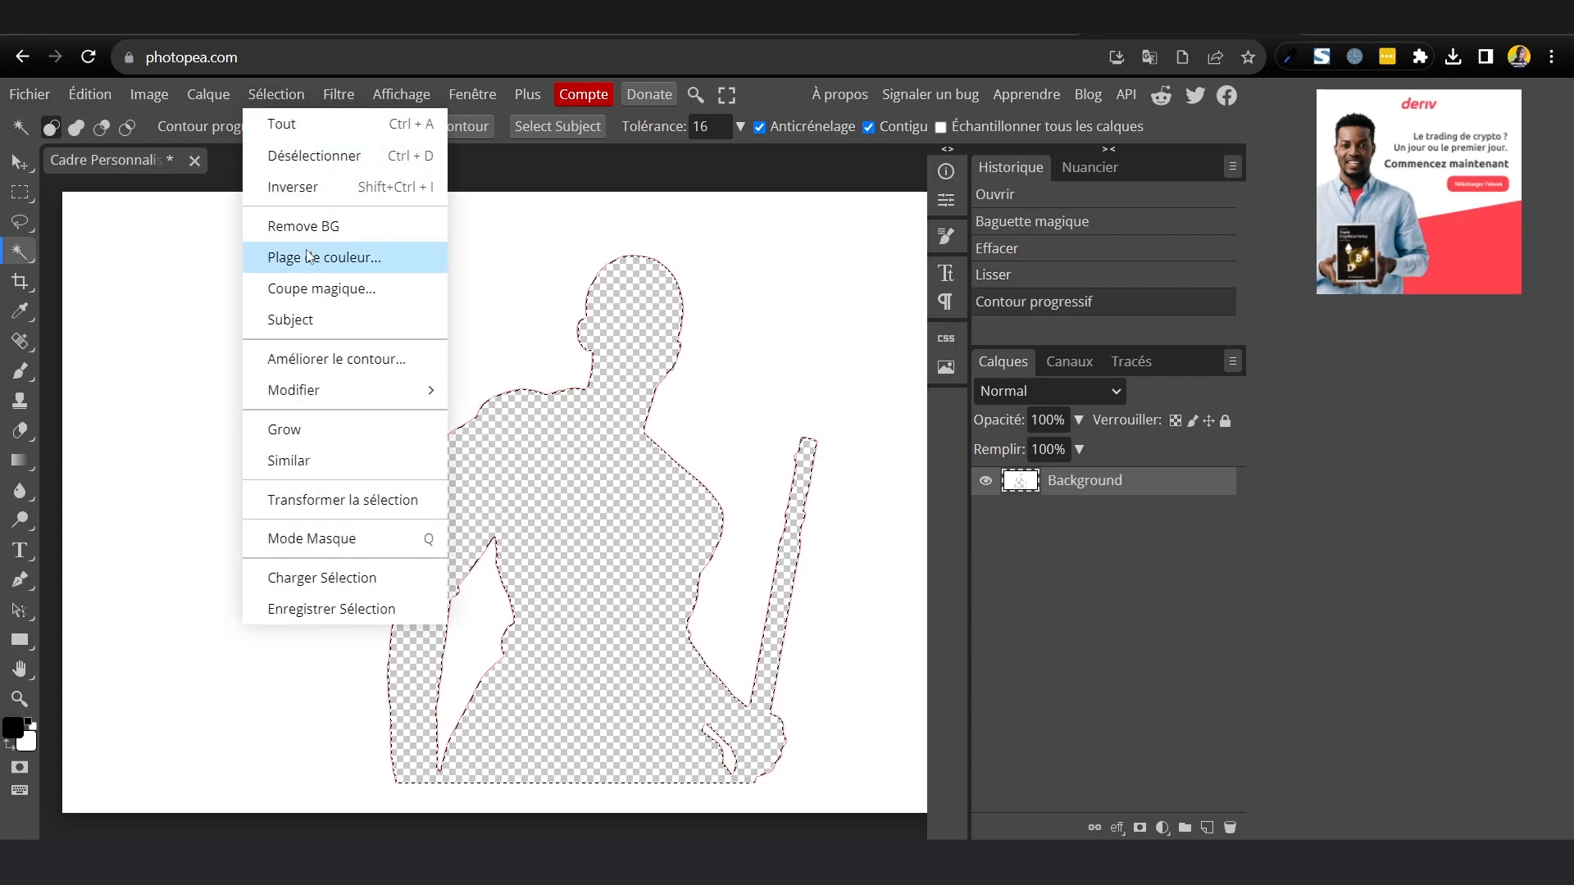
pyautogui.moveTo(337, 390)
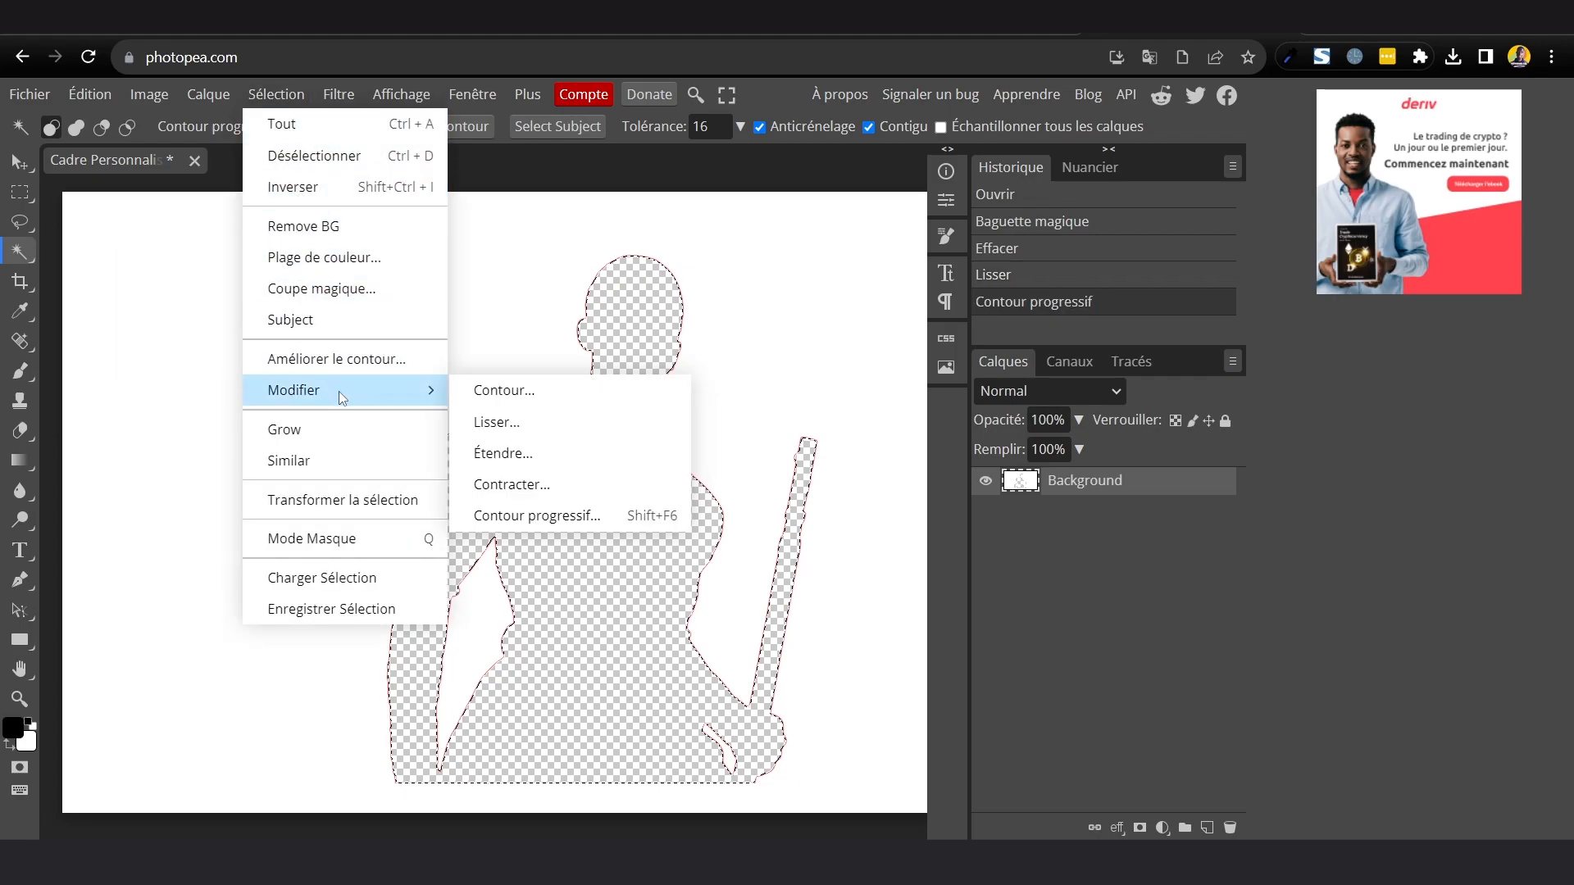
pyautogui.click(525, 453)
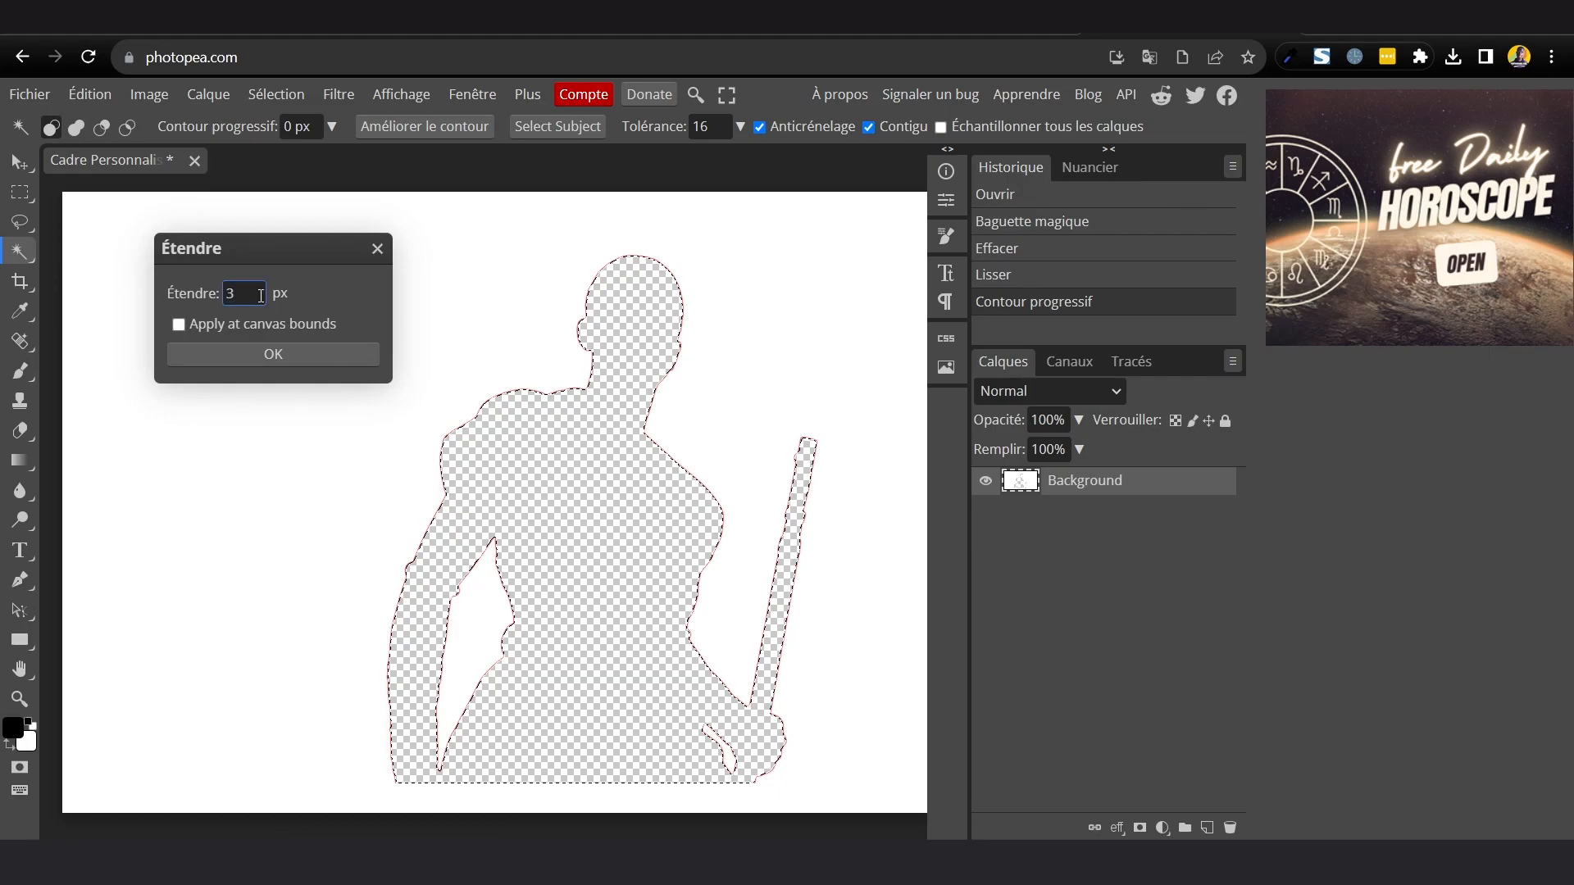
pyautogui.click(273, 355)
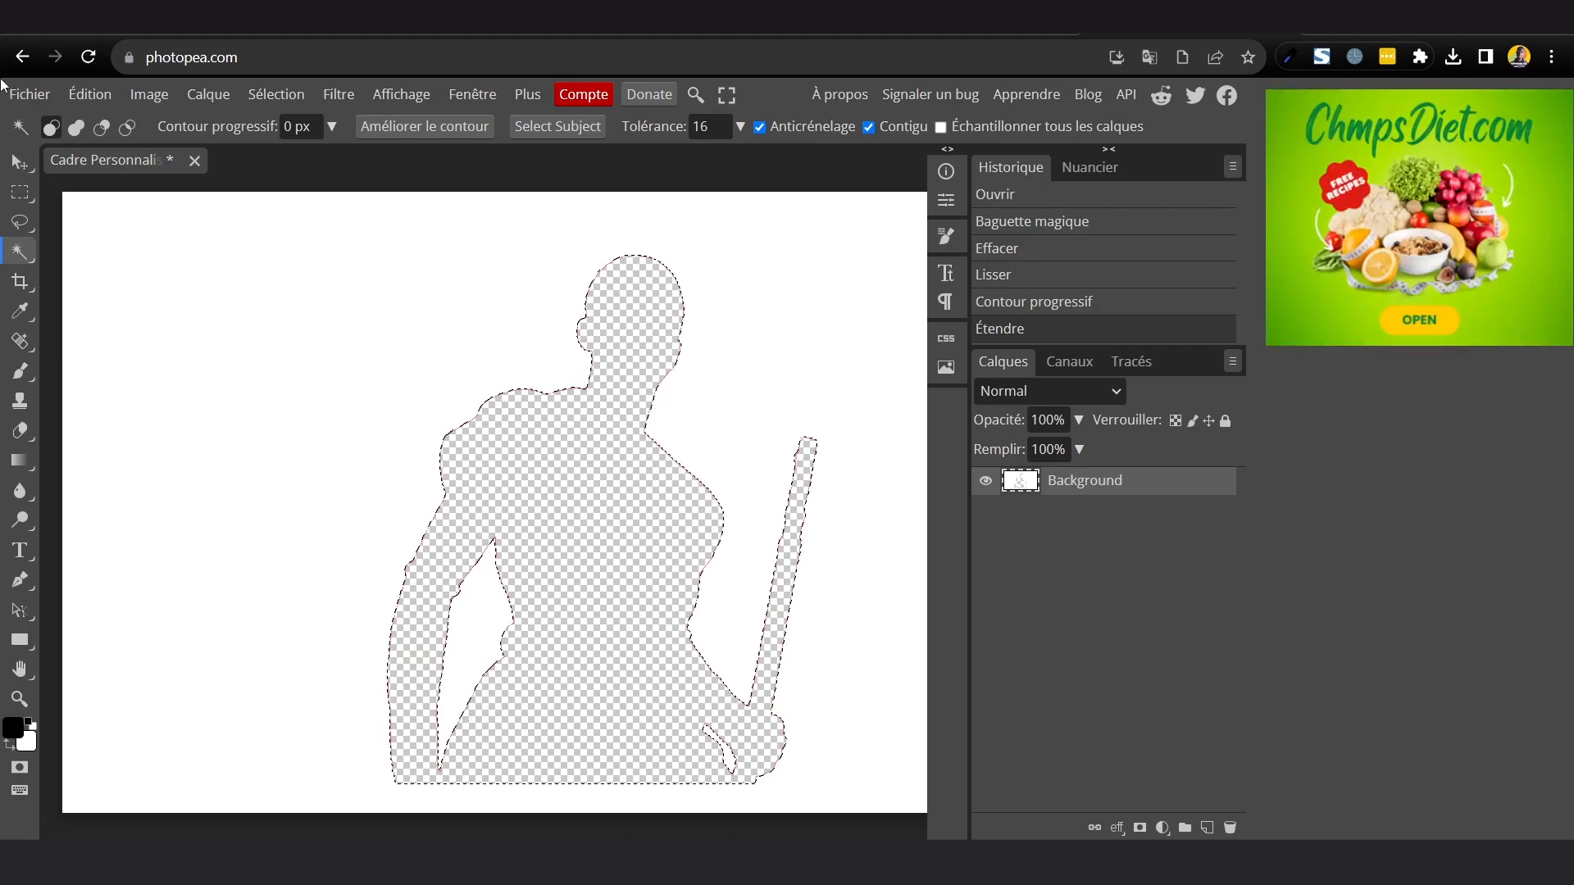
# Export the cut-out image as a 2560 × 1440 px PNG at 100% quality and check the browser's downloads.
pyautogui.click(27, 94)
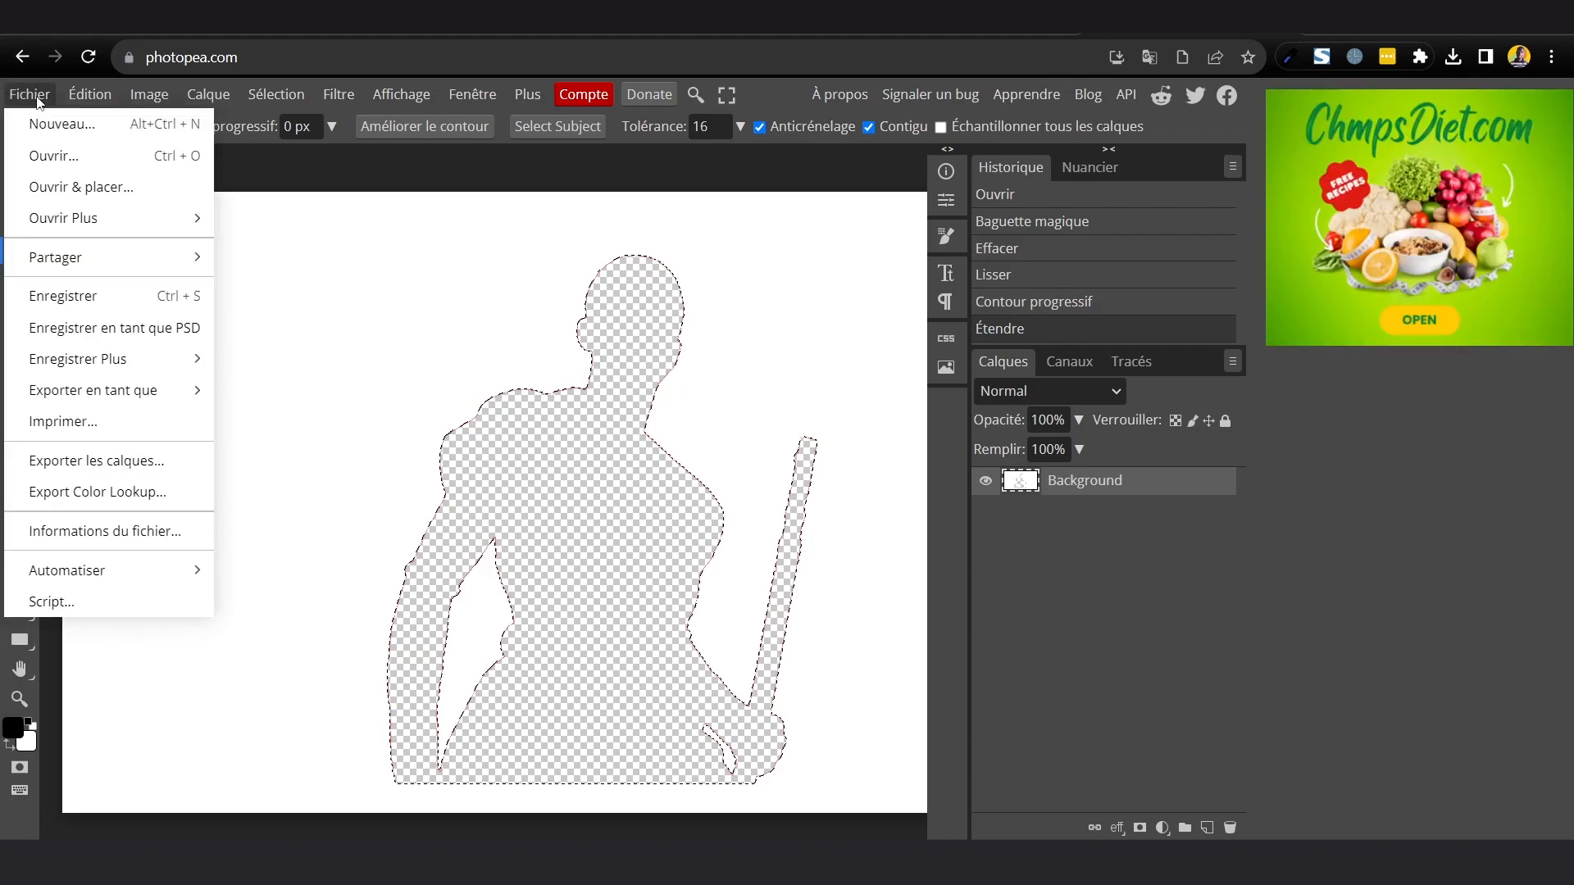
pyautogui.click(100, 394)
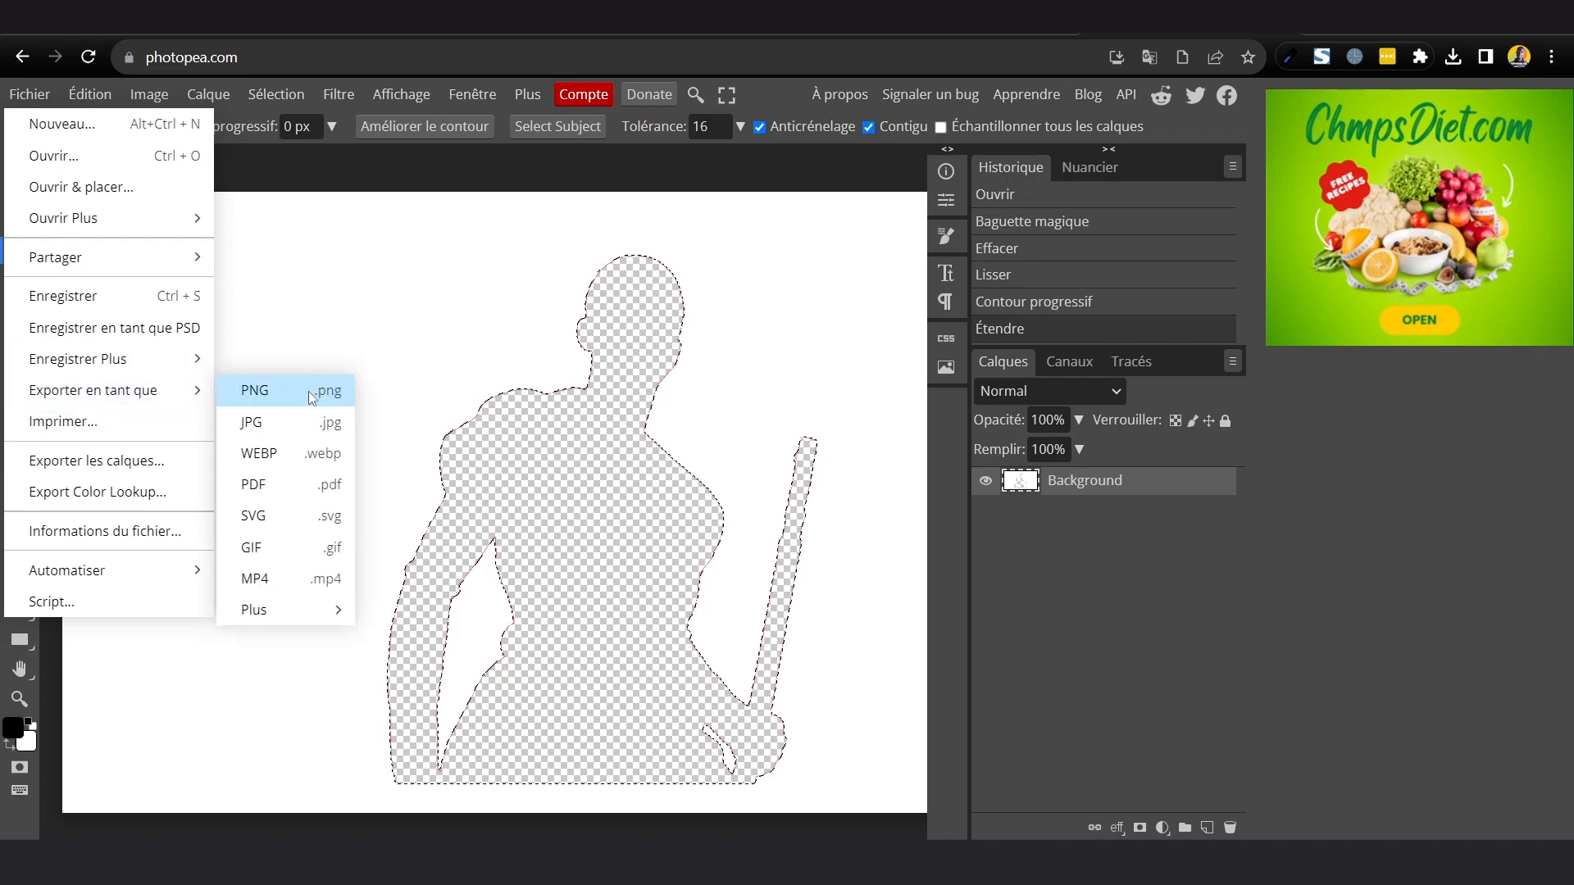
pyautogui.click(312, 398)
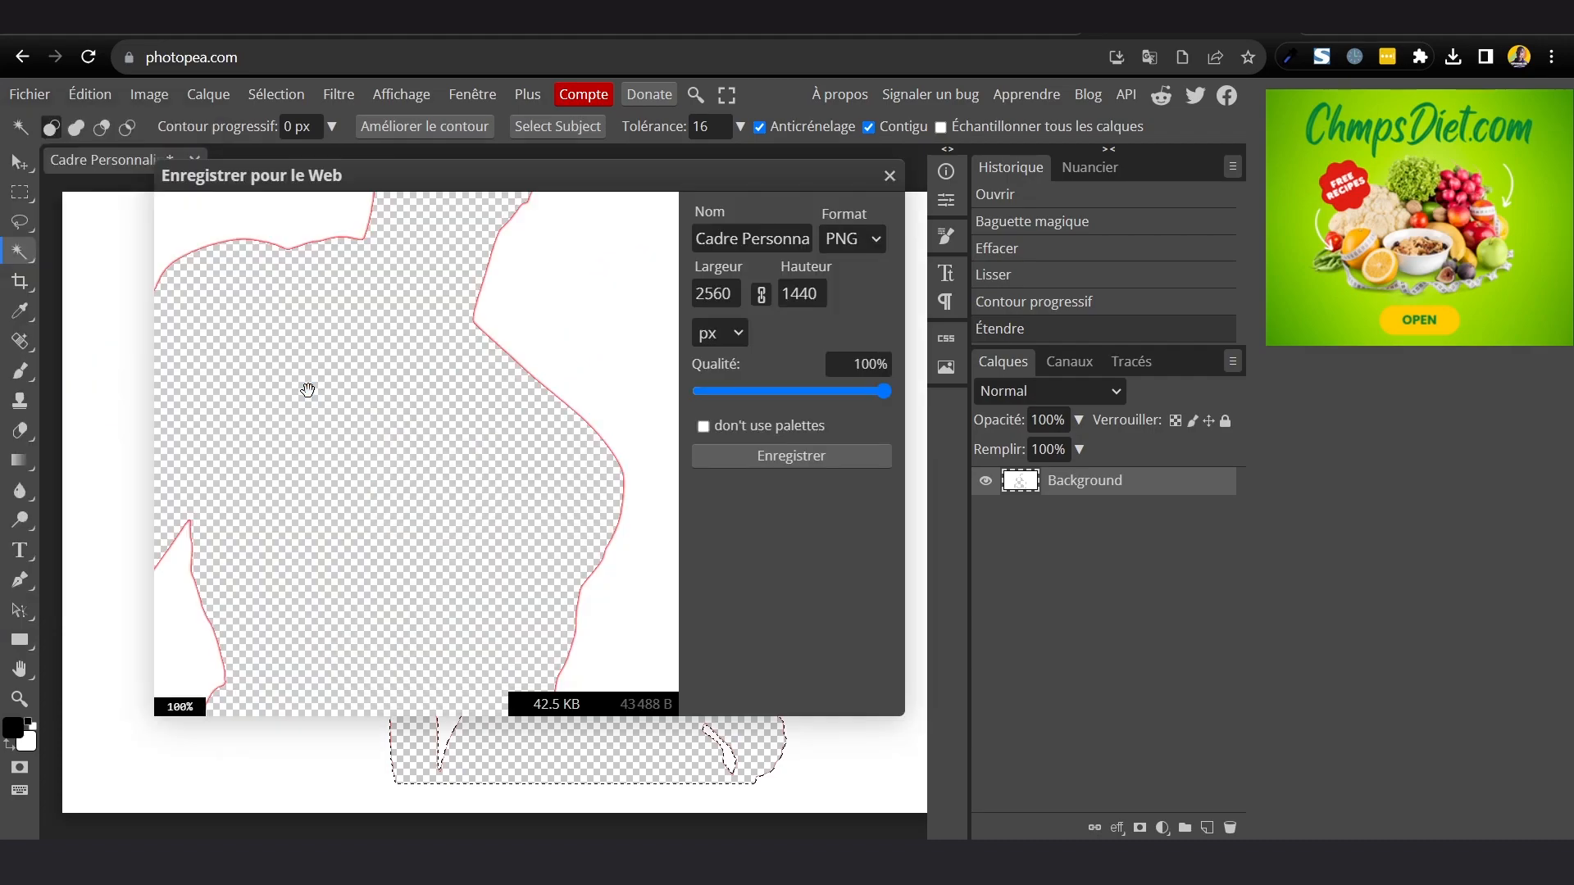
pyautogui.click(800, 460)
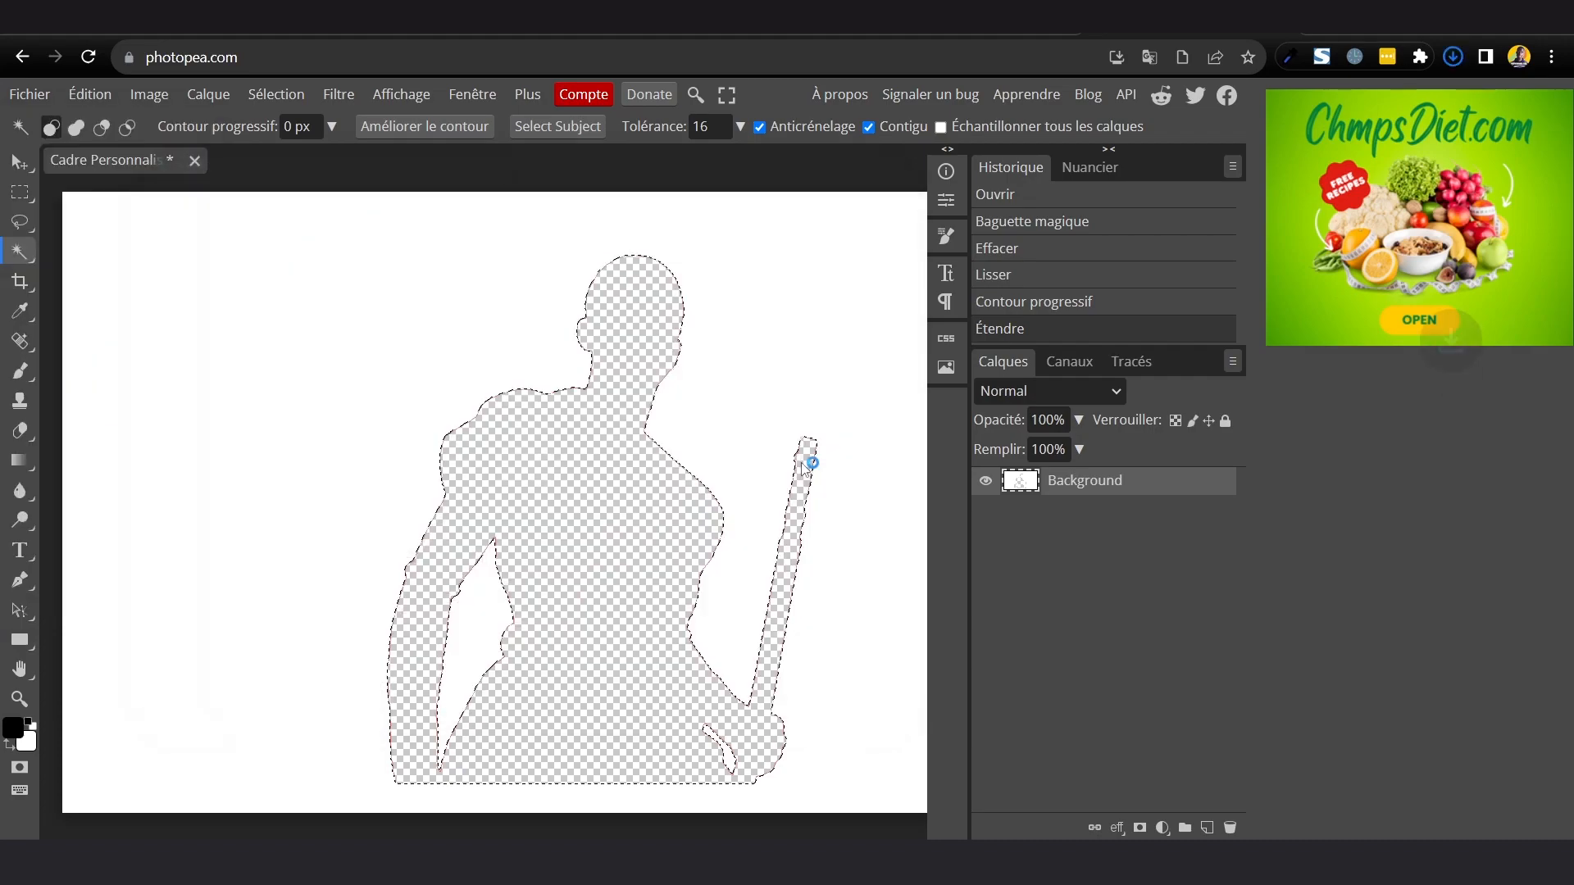
pyautogui.click(1448, 62)
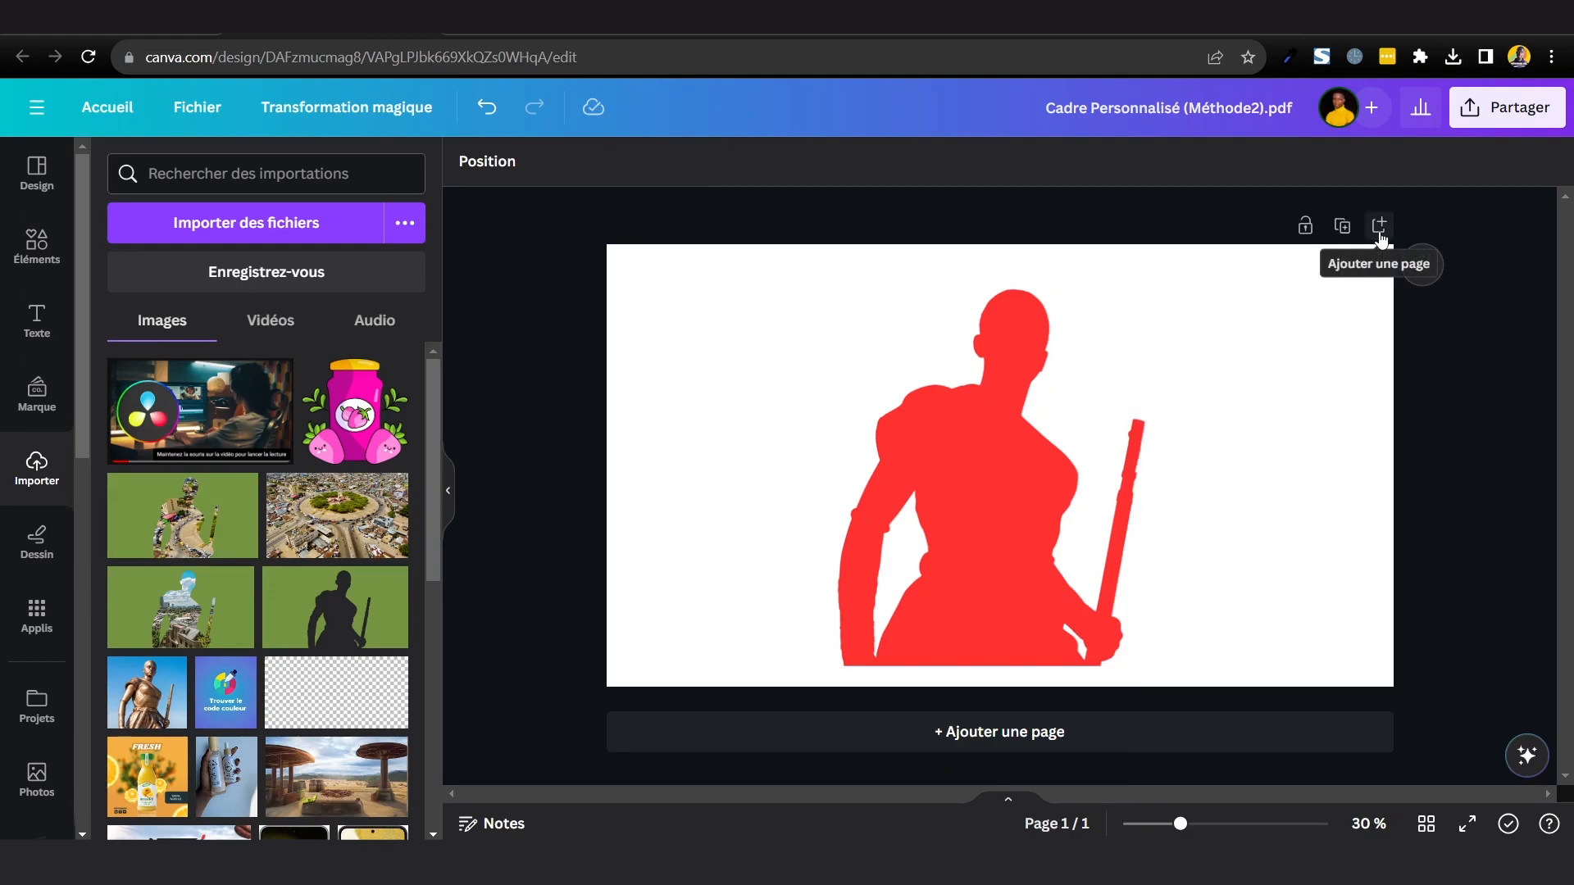
# In the Canva design, add a second page, upload the downloaded Cadre Personnalisé (Méthode2).pdf (1).png and place it on that page.
pyautogui.click(1380, 226)
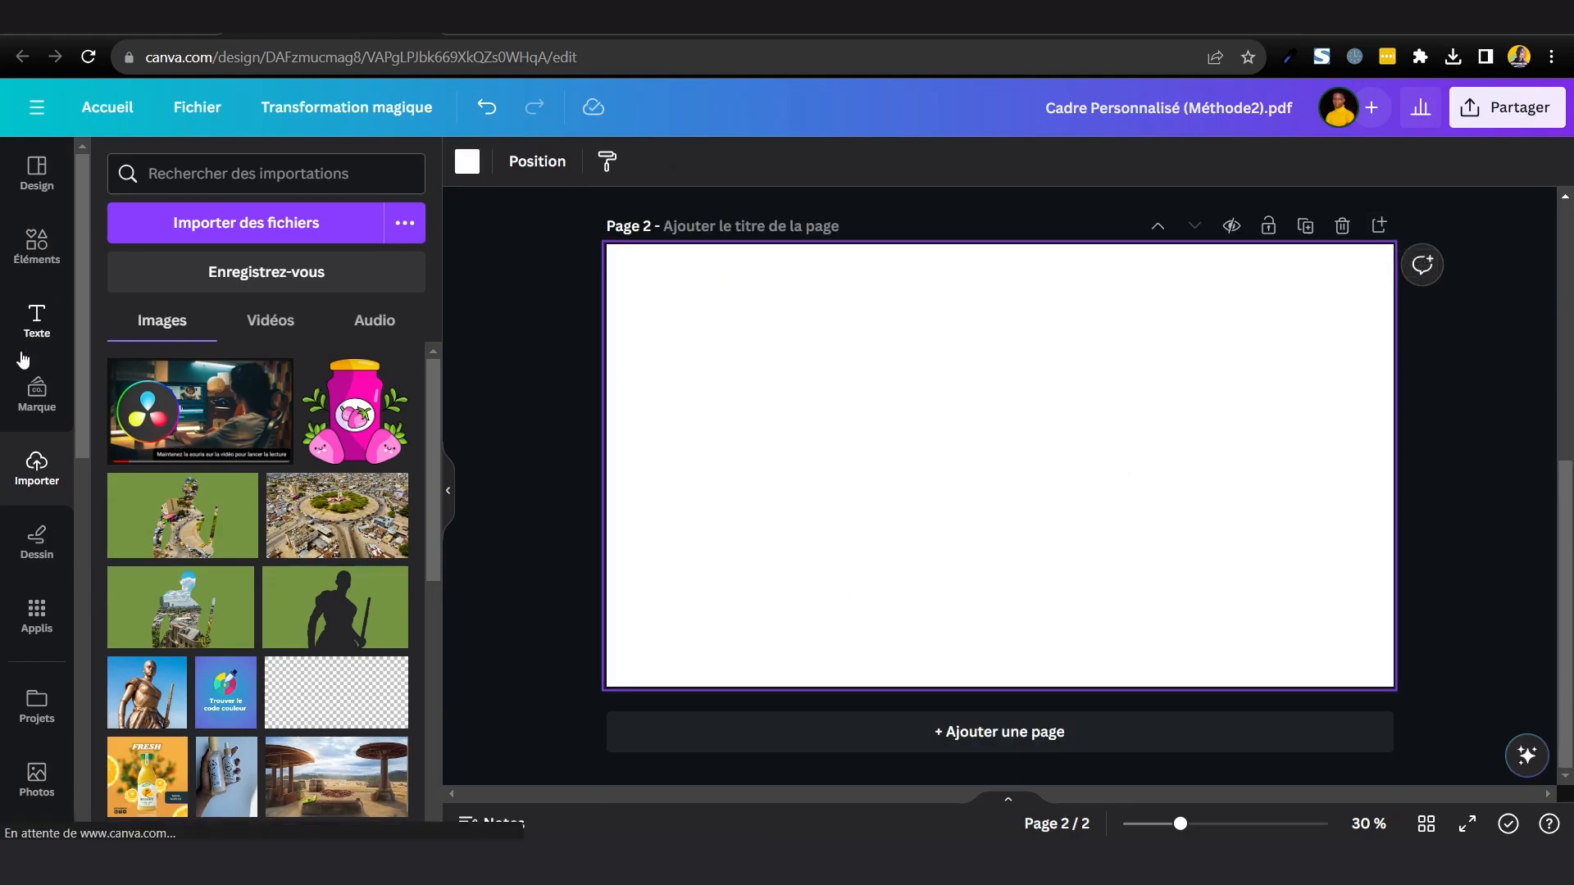
pyautogui.click(1453, 57)
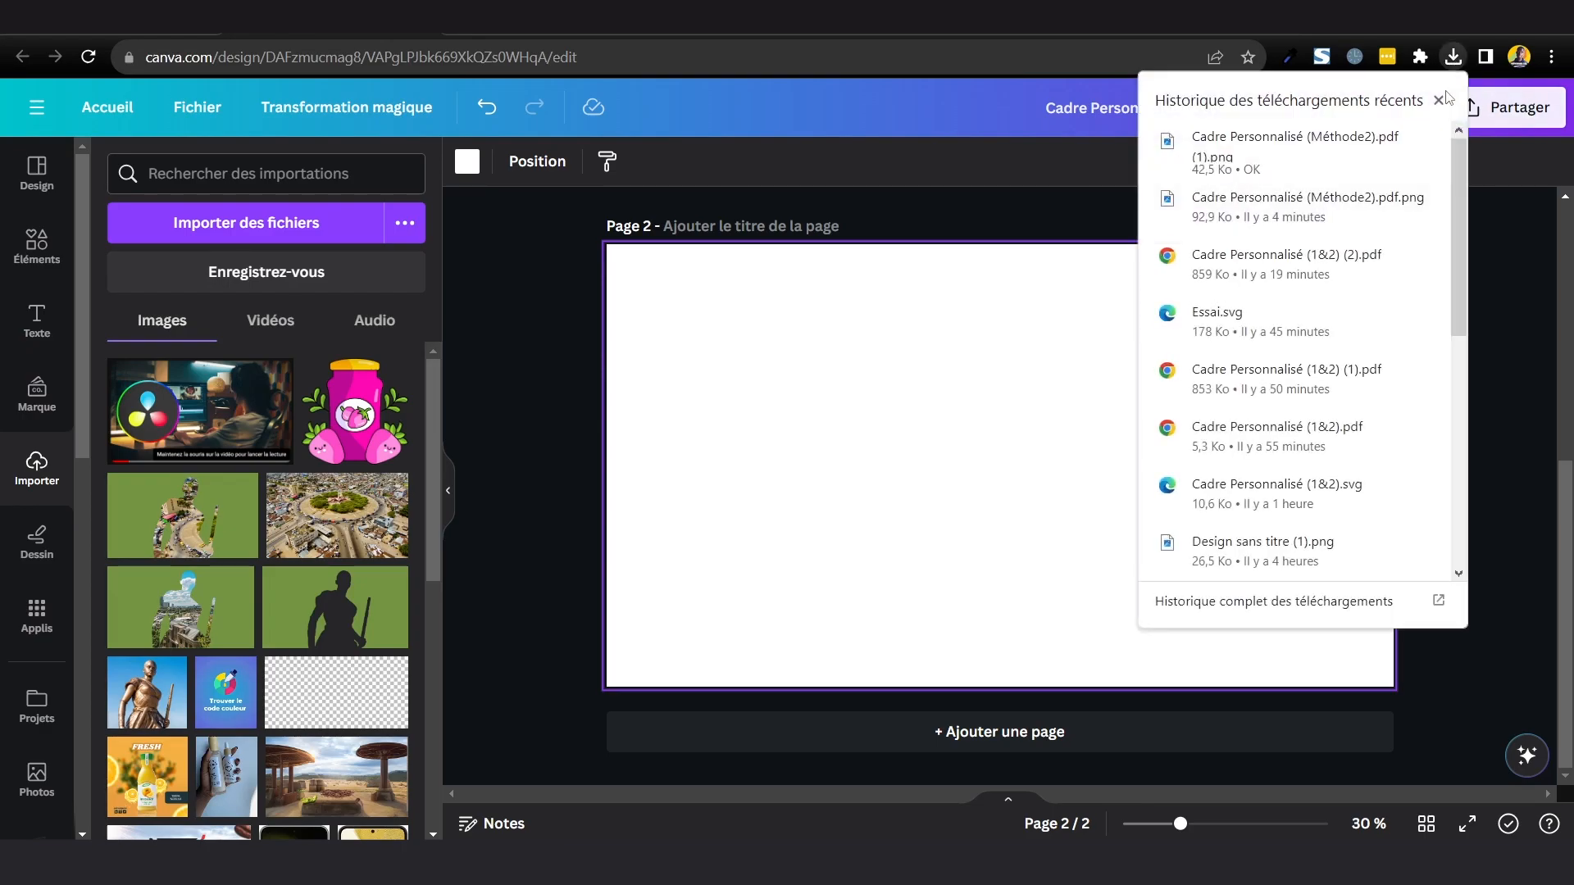
pyautogui.moveTo(1346, 144); pyautogui.dragTo(244, 444)
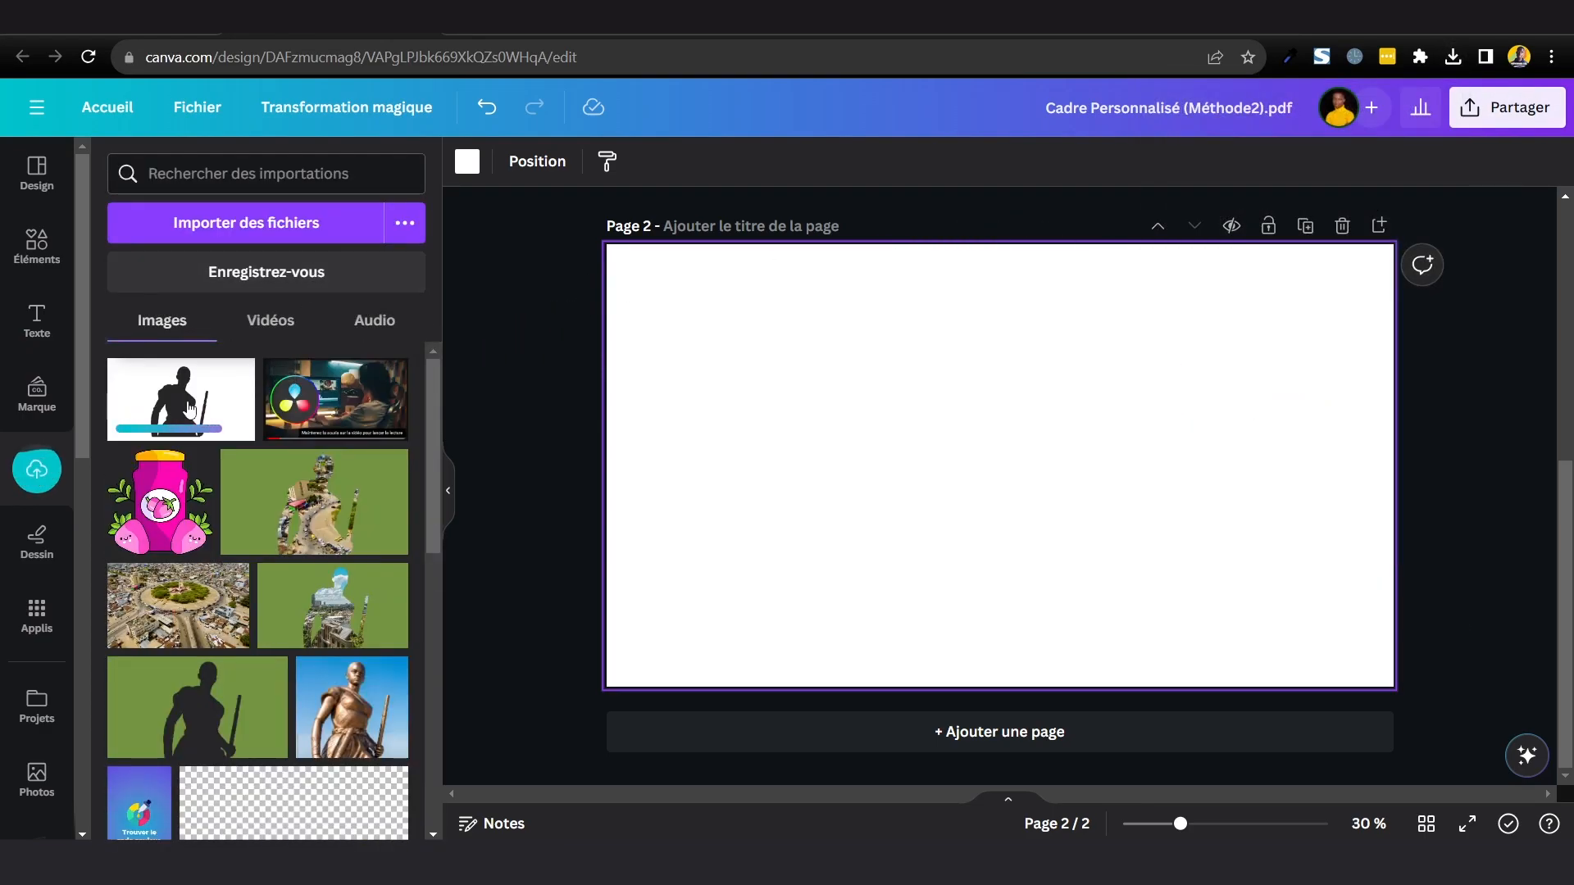
pyautogui.click(187, 420)
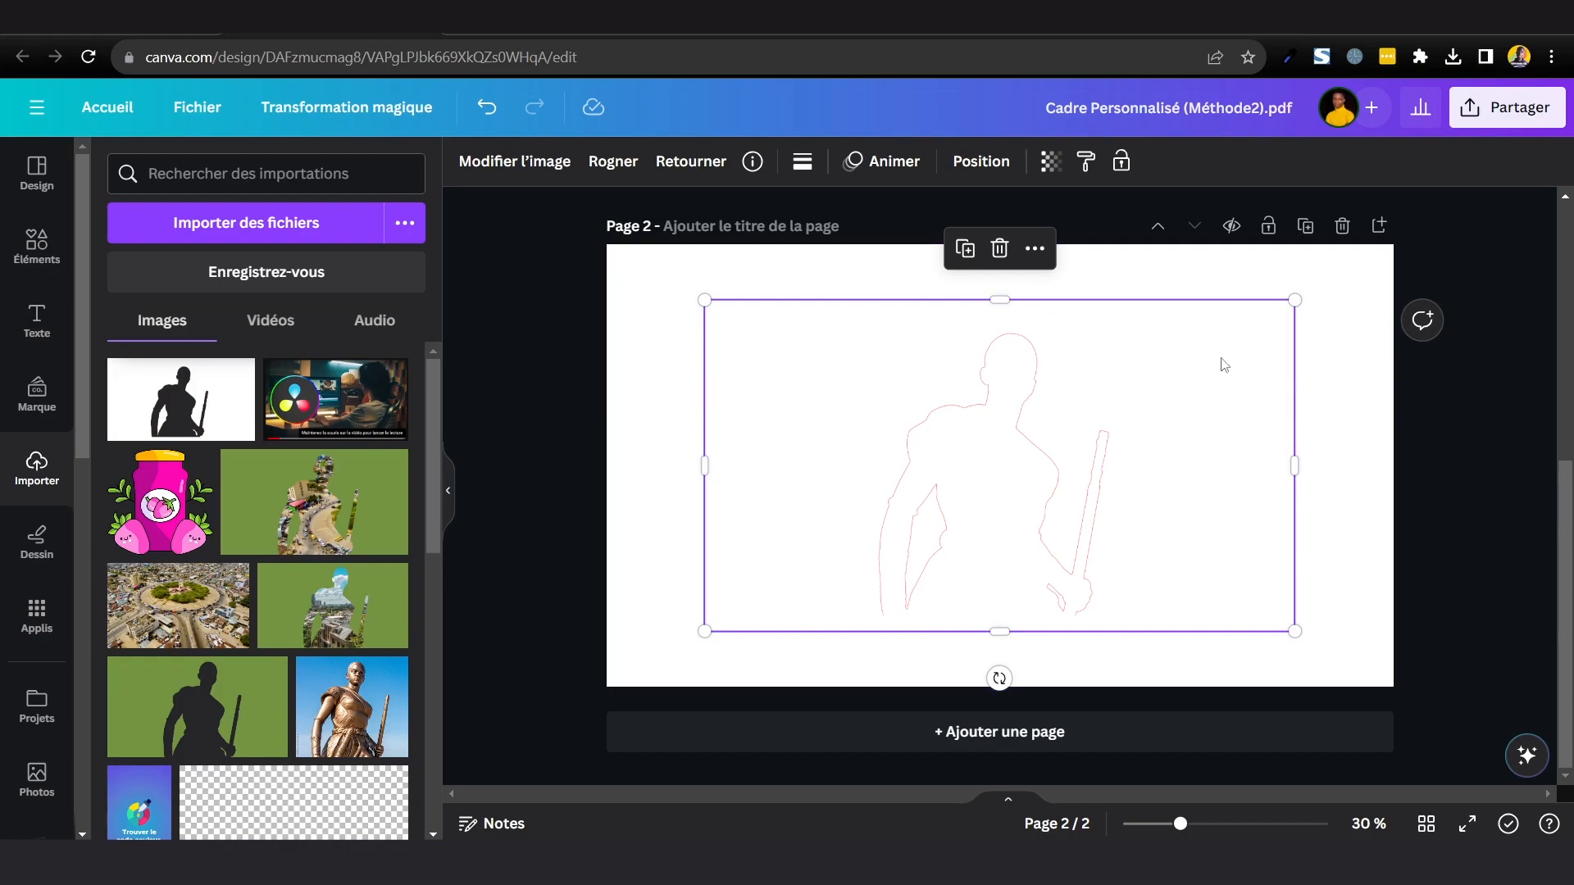
# Set the background of page 2 to the dark grey from the default solid colours.
pyautogui.click(816, 263)
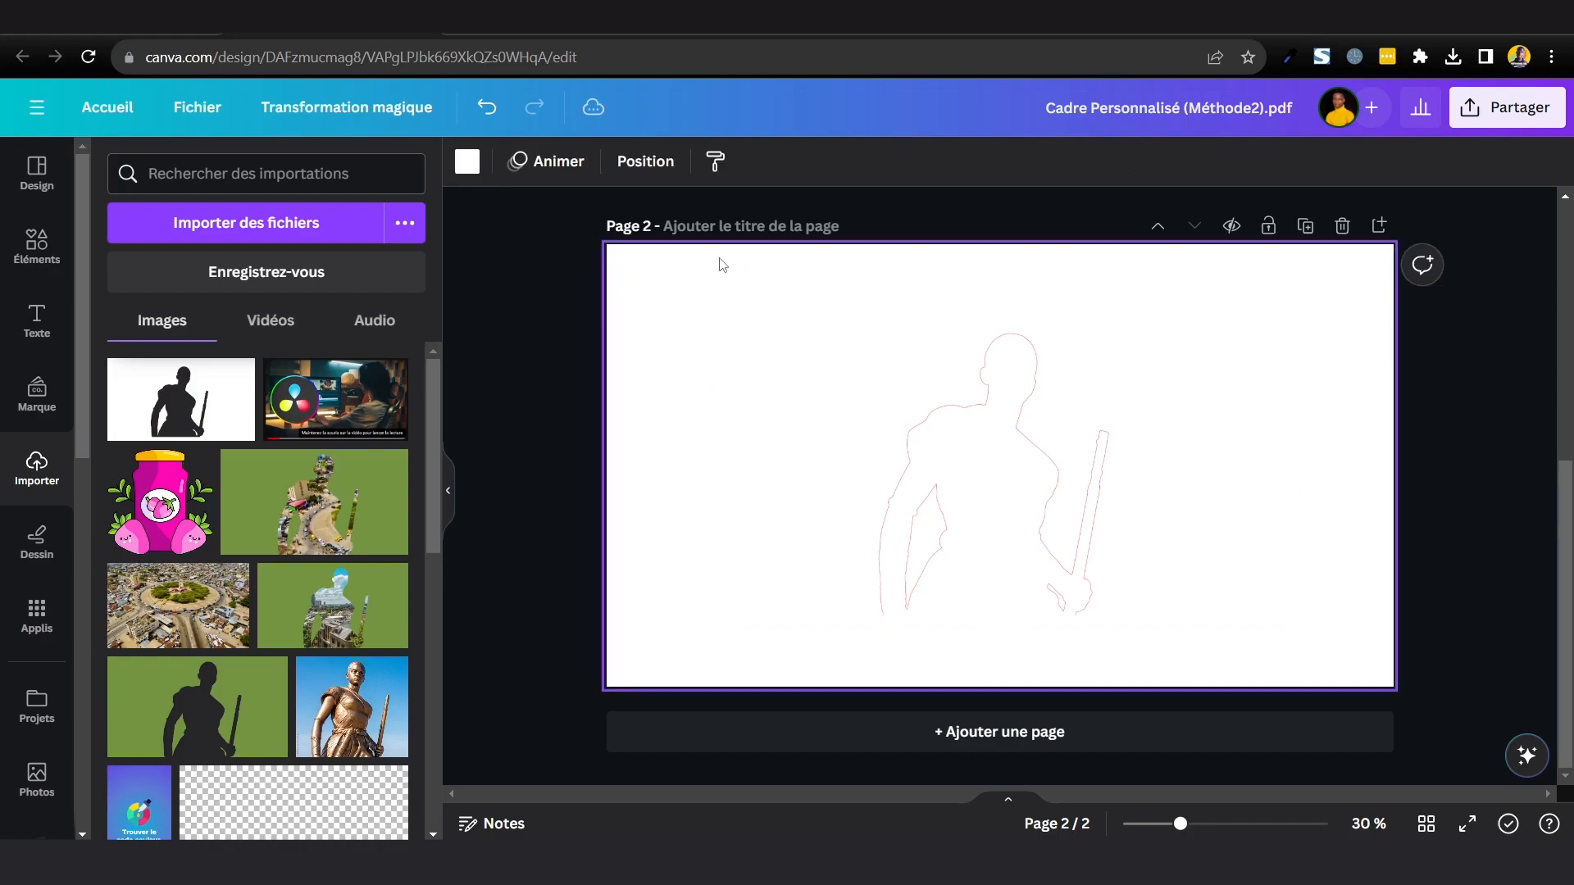
pyautogui.click(479, 174)
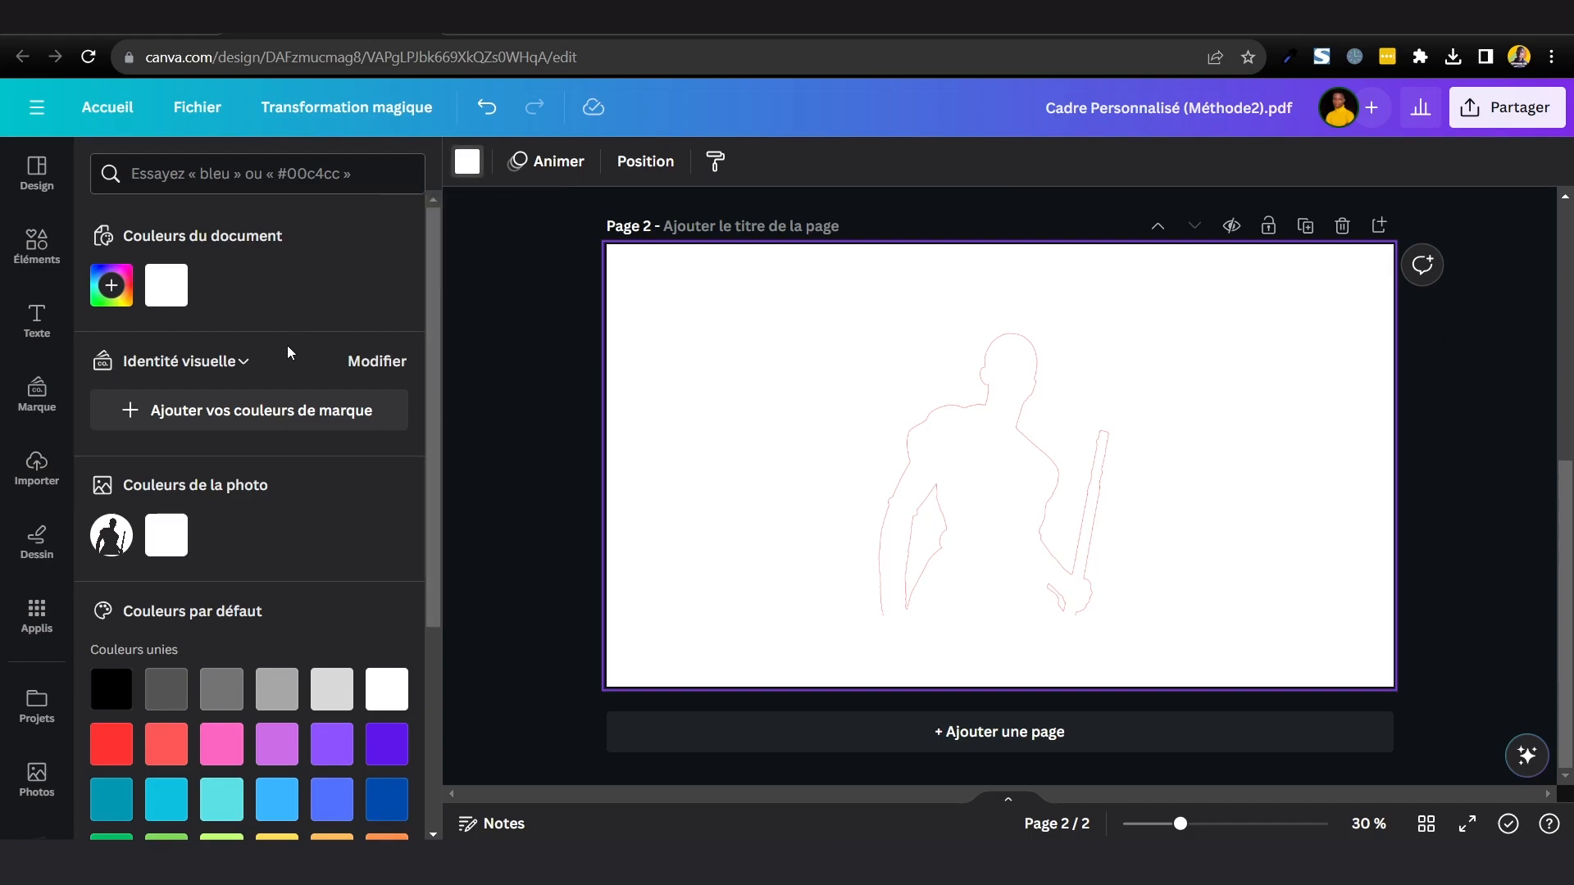
pyautogui.scroll(-4, 259, 519)
pyautogui.click(167, 382)
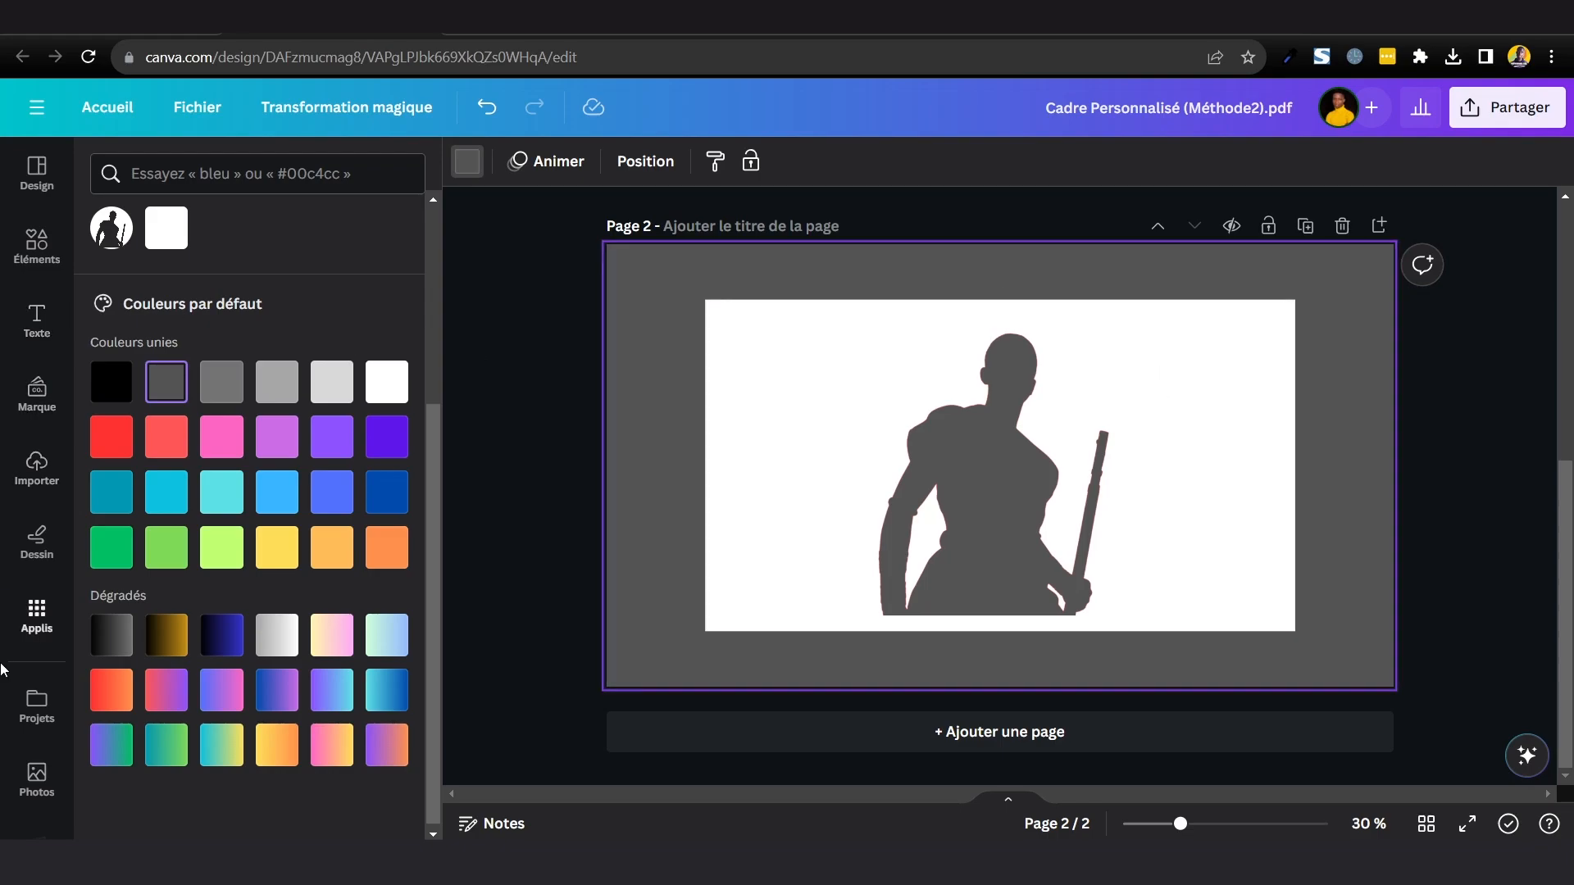
# Search the elements for "street" photos and insert the city avenue photo with yellow taxis on page 2.
pyautogui.click(37, 246)
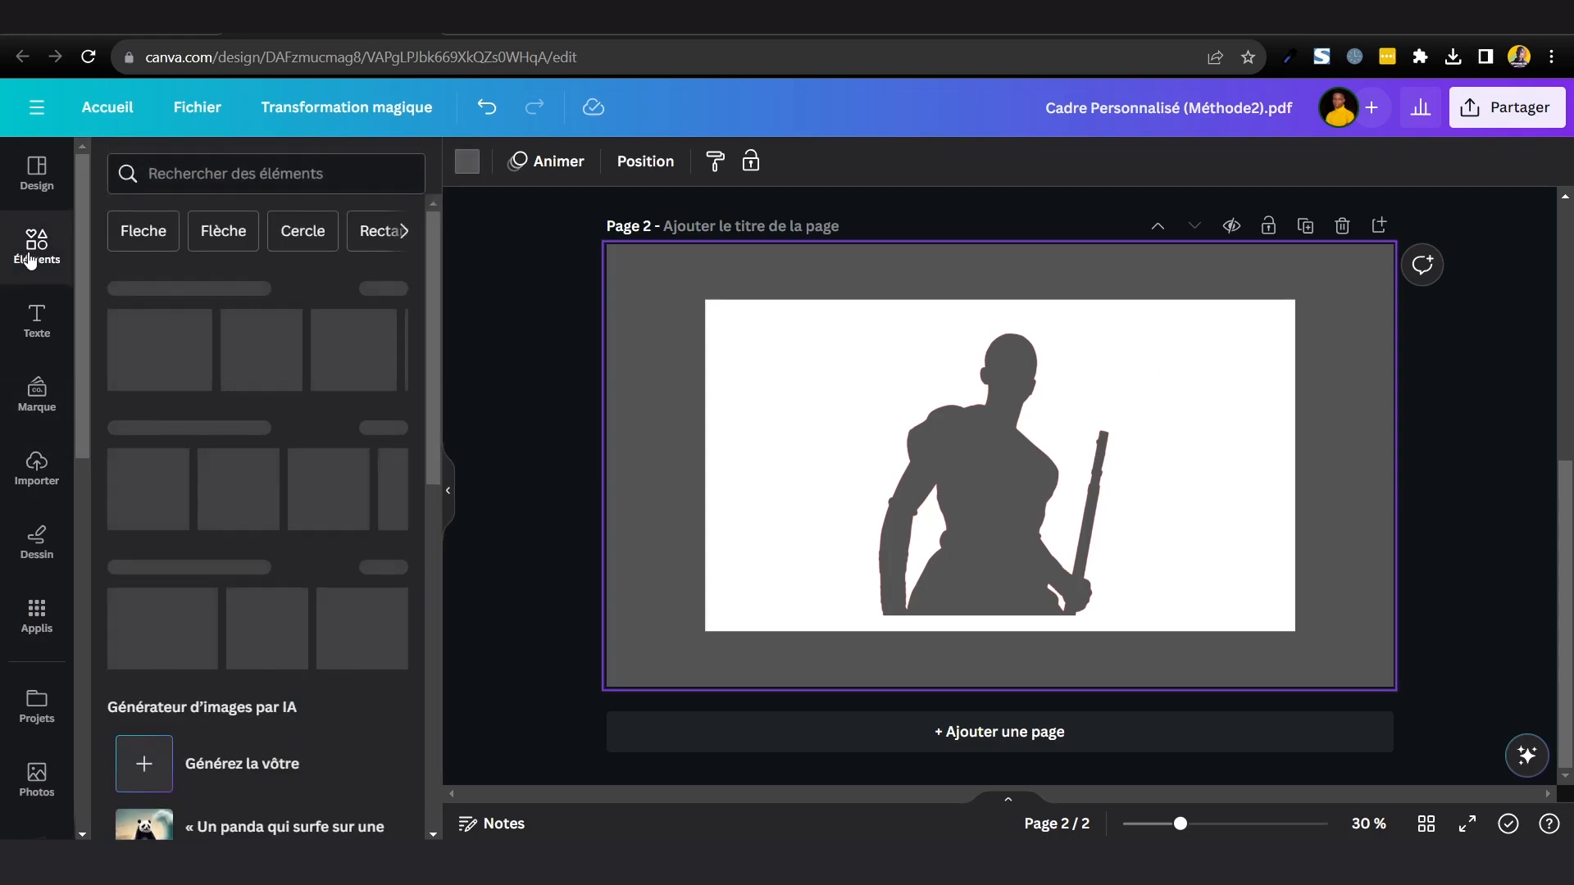
pyautogui.click(252, 185)
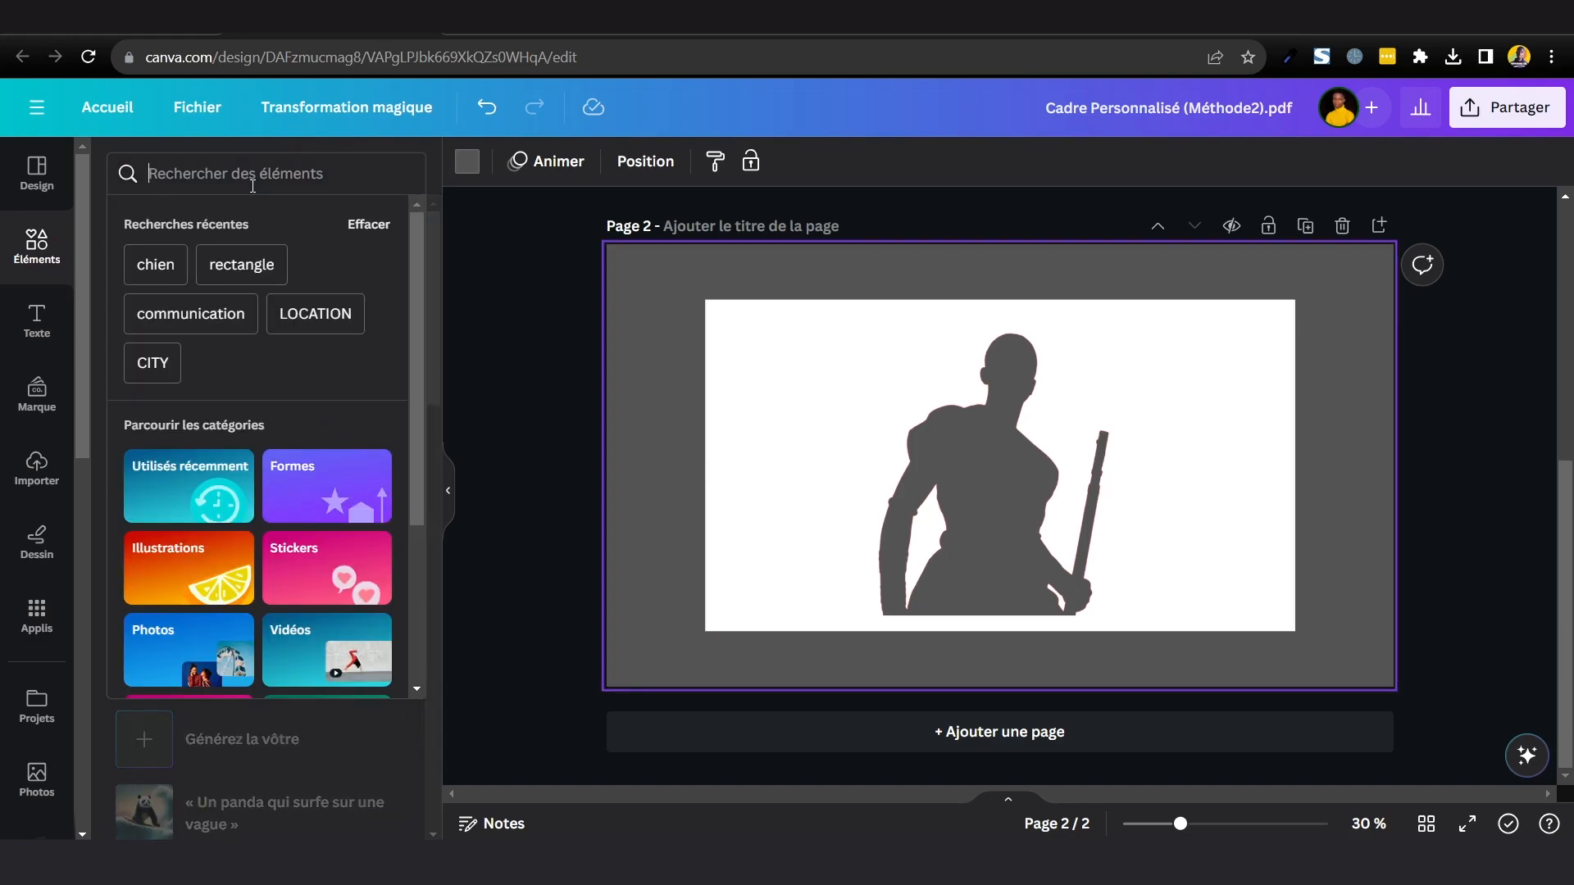
pyautogui.write('street')
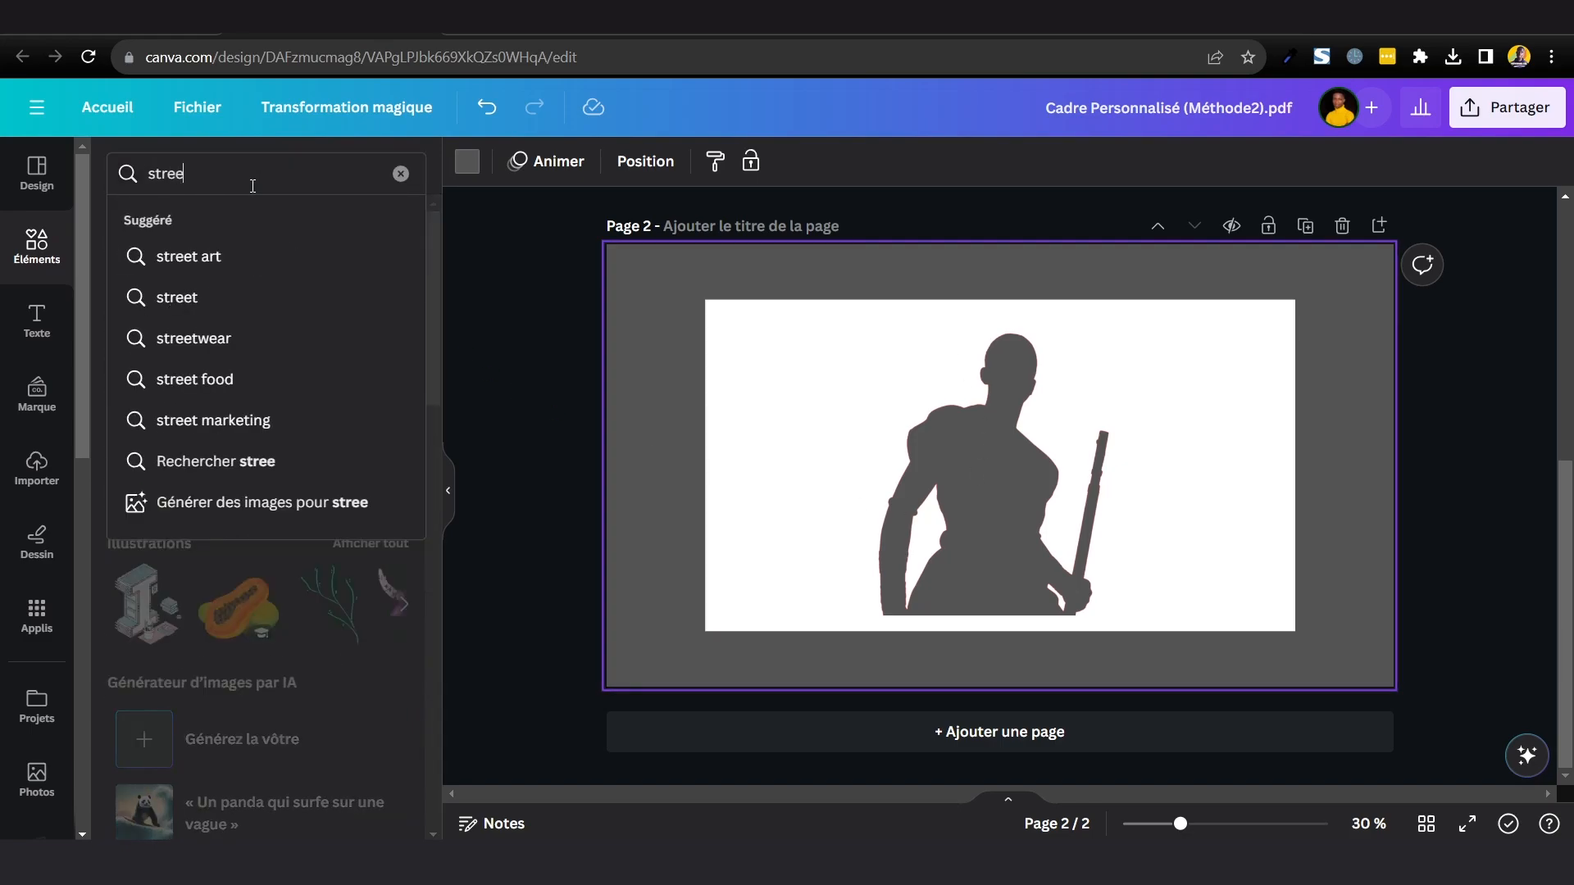
pyautogui.press('Return')
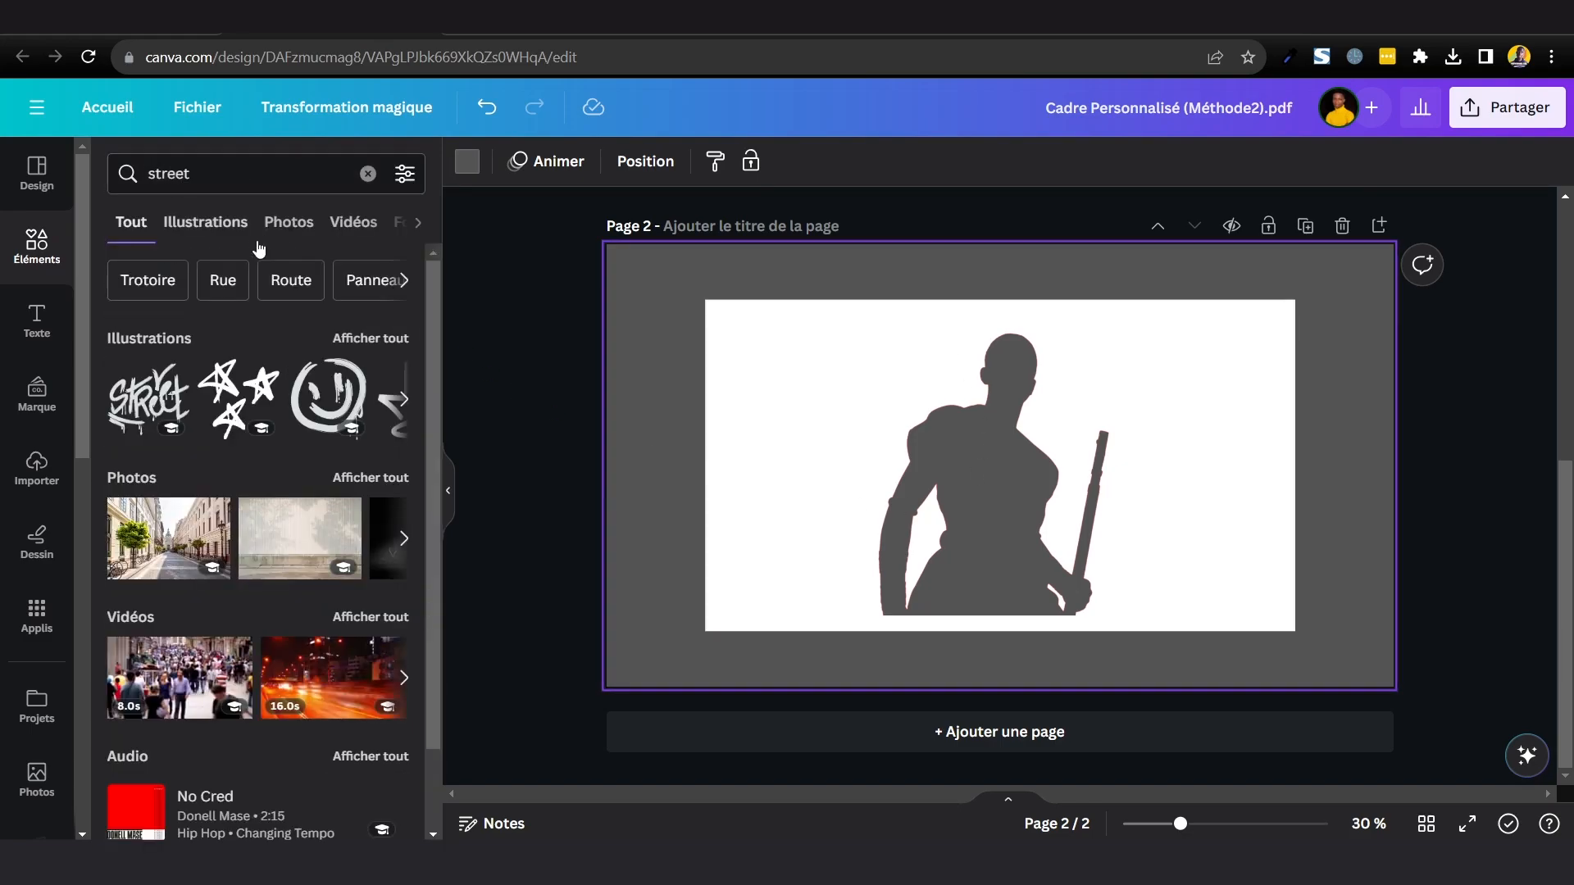
pyautogui.click(369, 477)
pyautogui.scroll(-3, 368, 372)
pyautogui.scroll(-5, 369, 371)
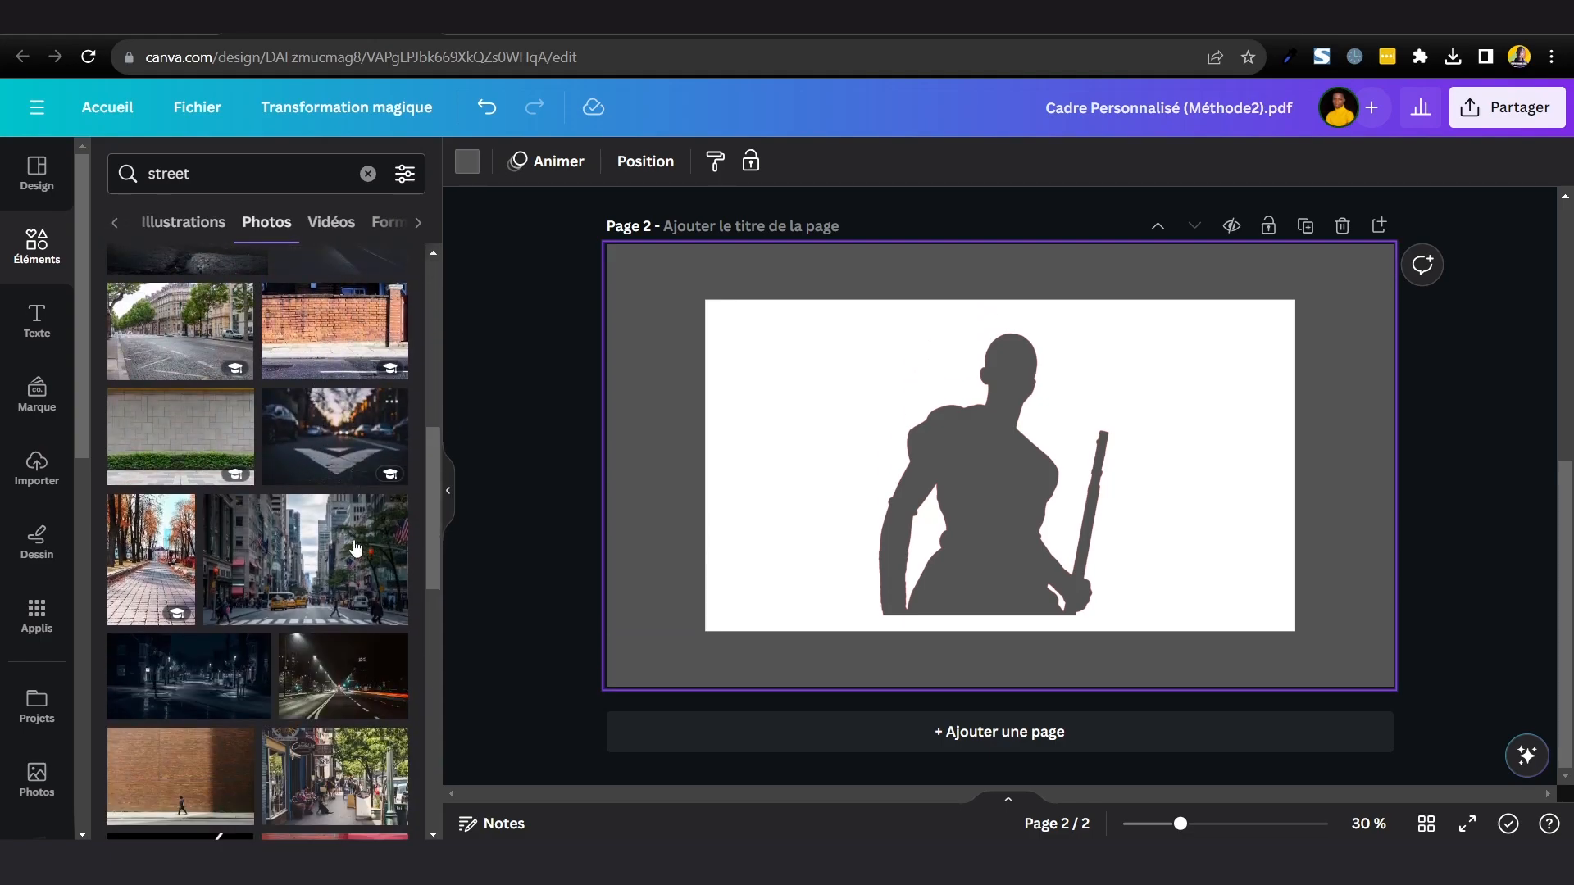
pyautogui.click(310, 570)
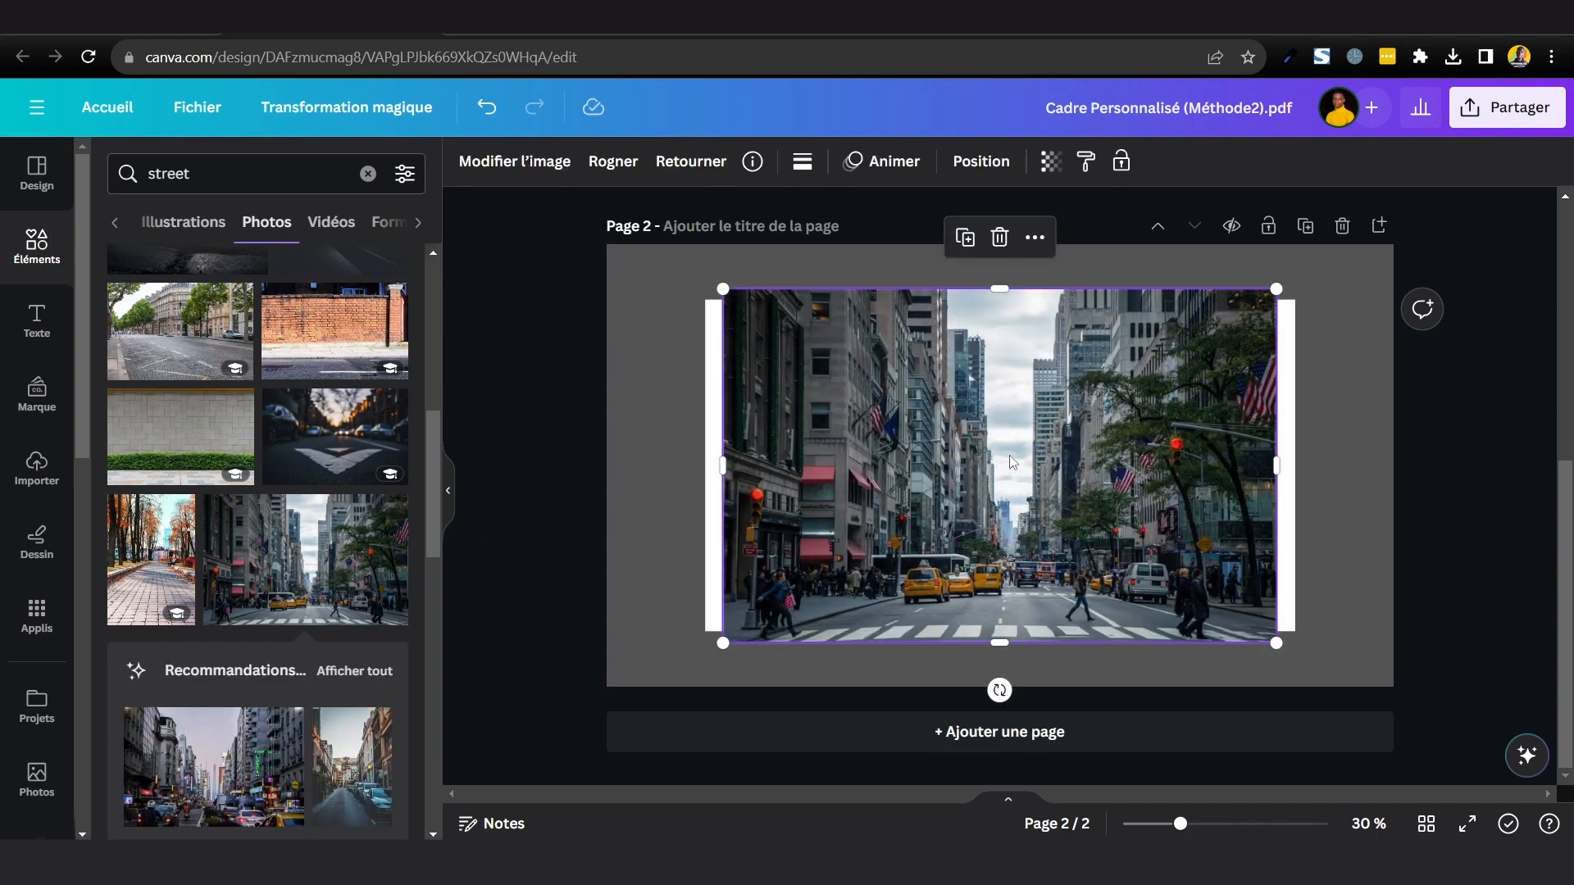
# Crop the street photo's top and bottom edges to about 985 px high and send it one level back behind the cut-out.
pyautogui.moveTo(1000, 289); pyautogui.dragTo(999, 315)
pyautogui.moveTo(982, 641); pyautogui.dragTo(981, 616)
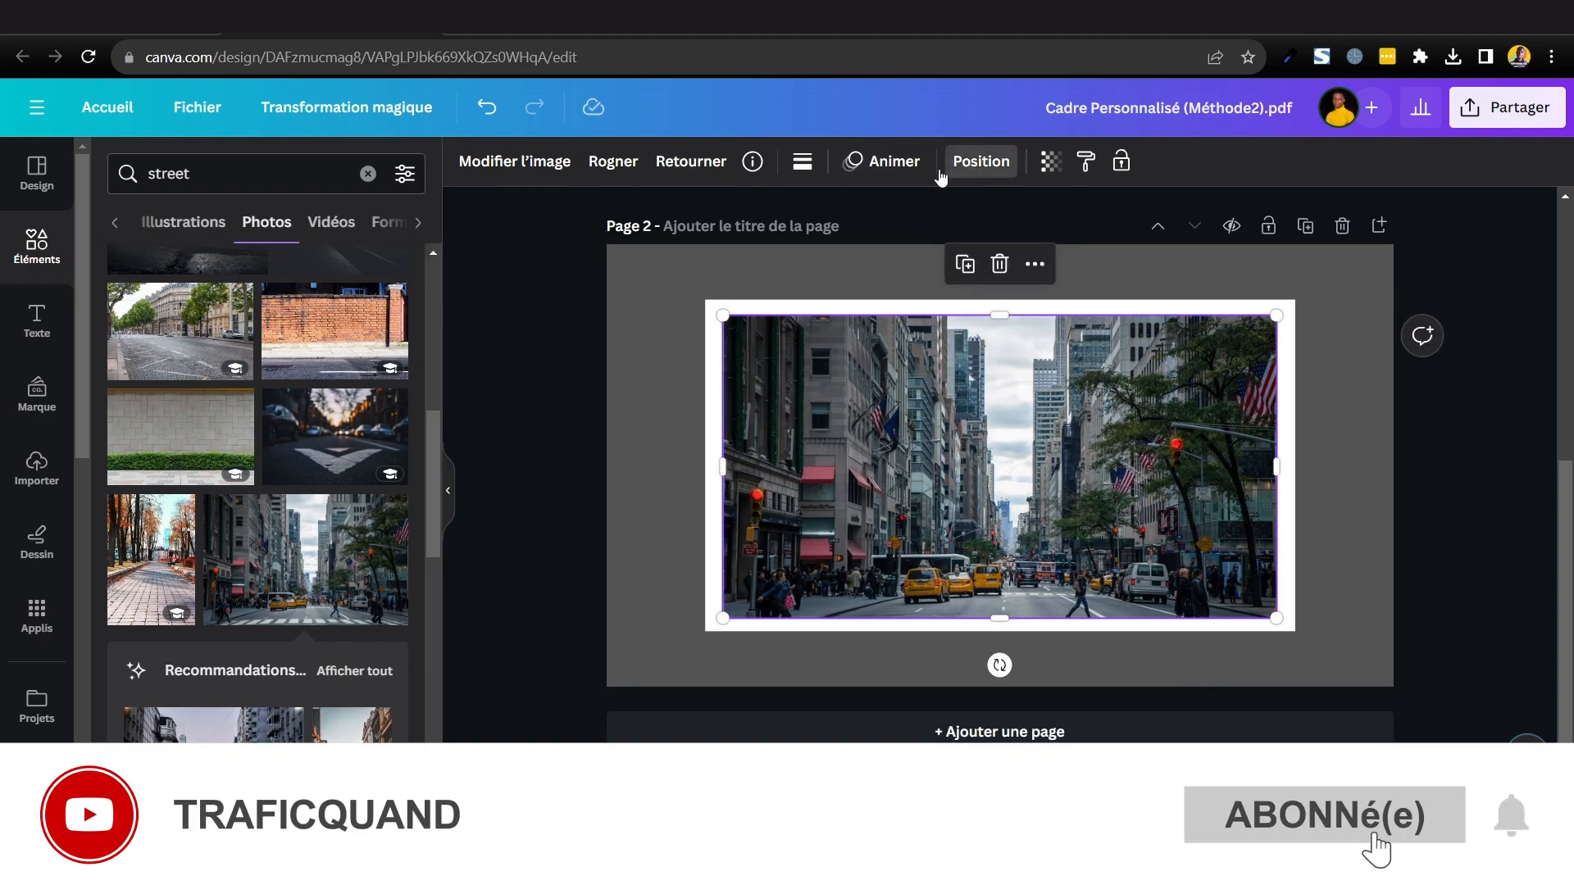
pyautogui.click(967, 164)
pyautogui.click(304, 211)
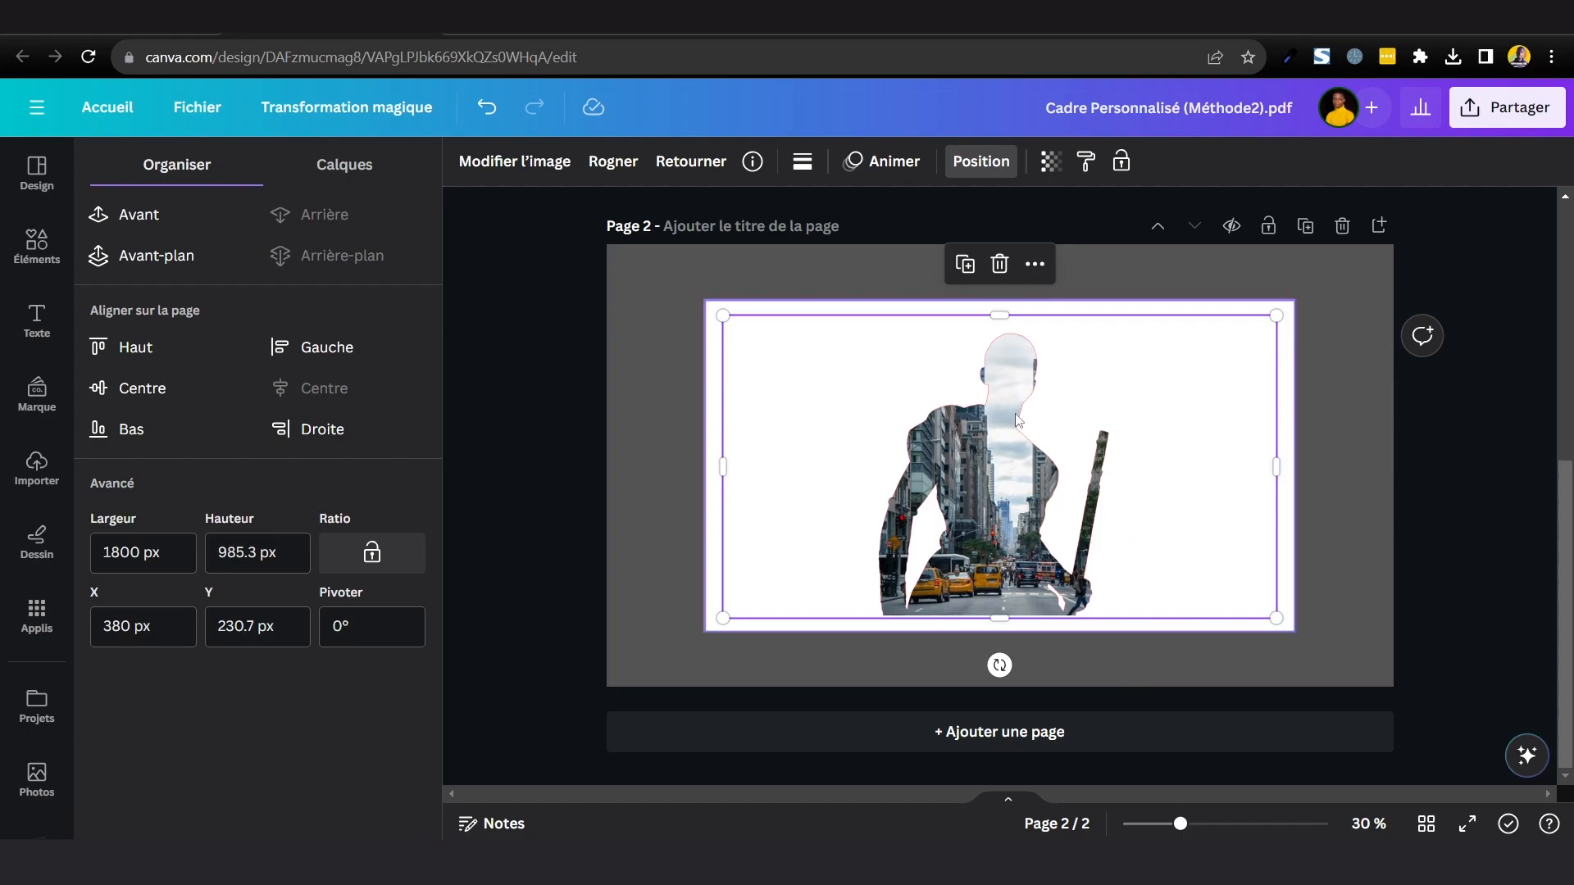
# Reposition the street photo behind the silhouette, enlarge it to about 2049 × 1122 px, and undo the last adjustment.
pyautogui.moveTo(772, 407); pyautogui.dragTo(819, 404)
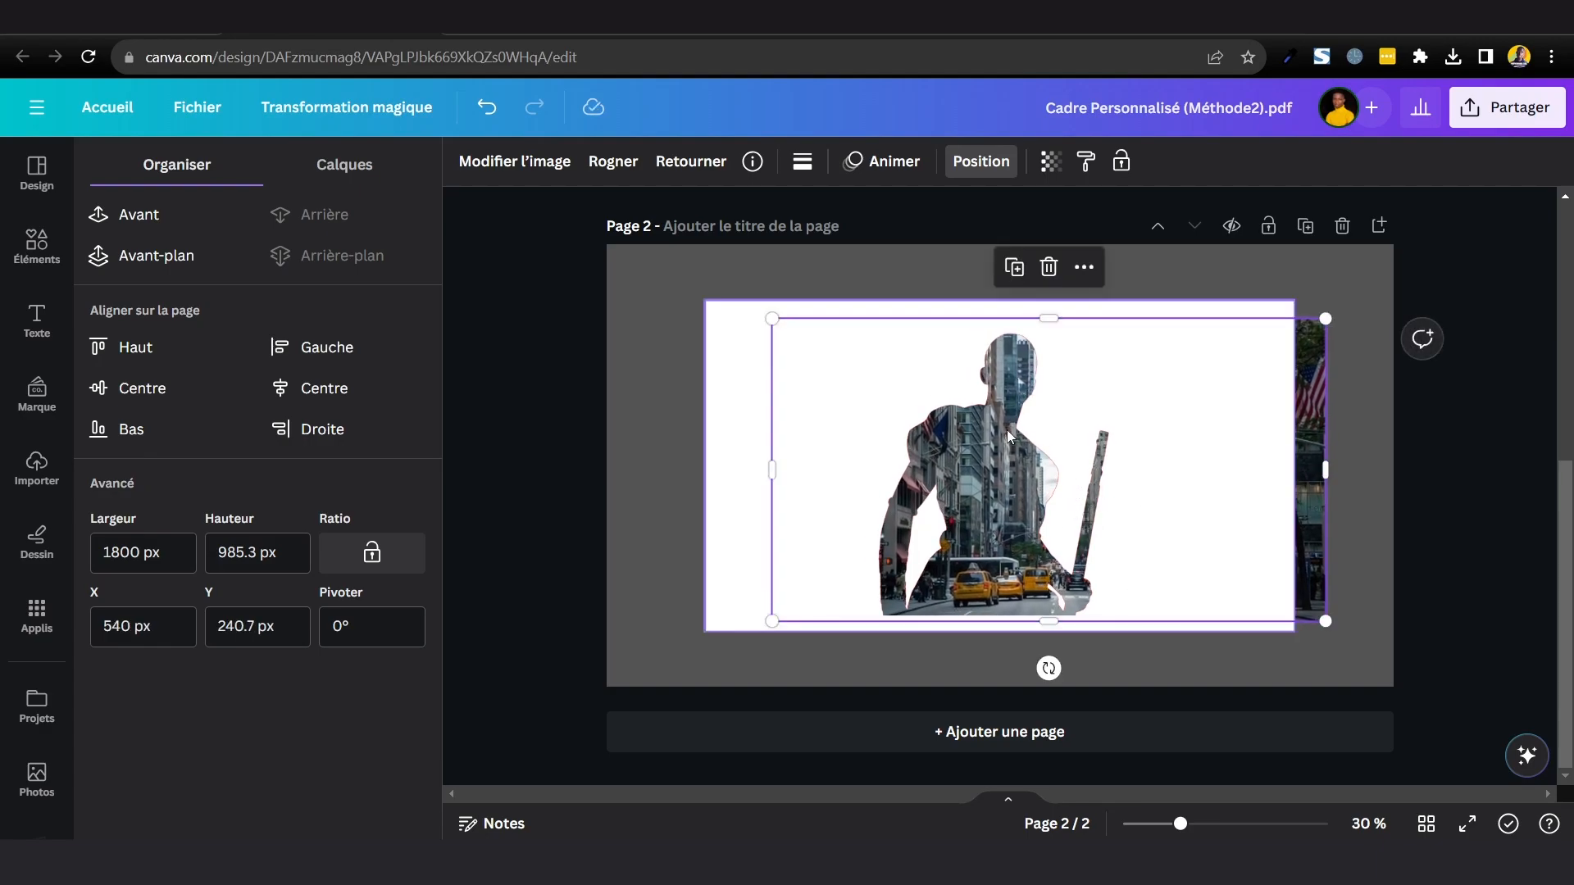
pyautogui.hotkey('ctrl', 'z')
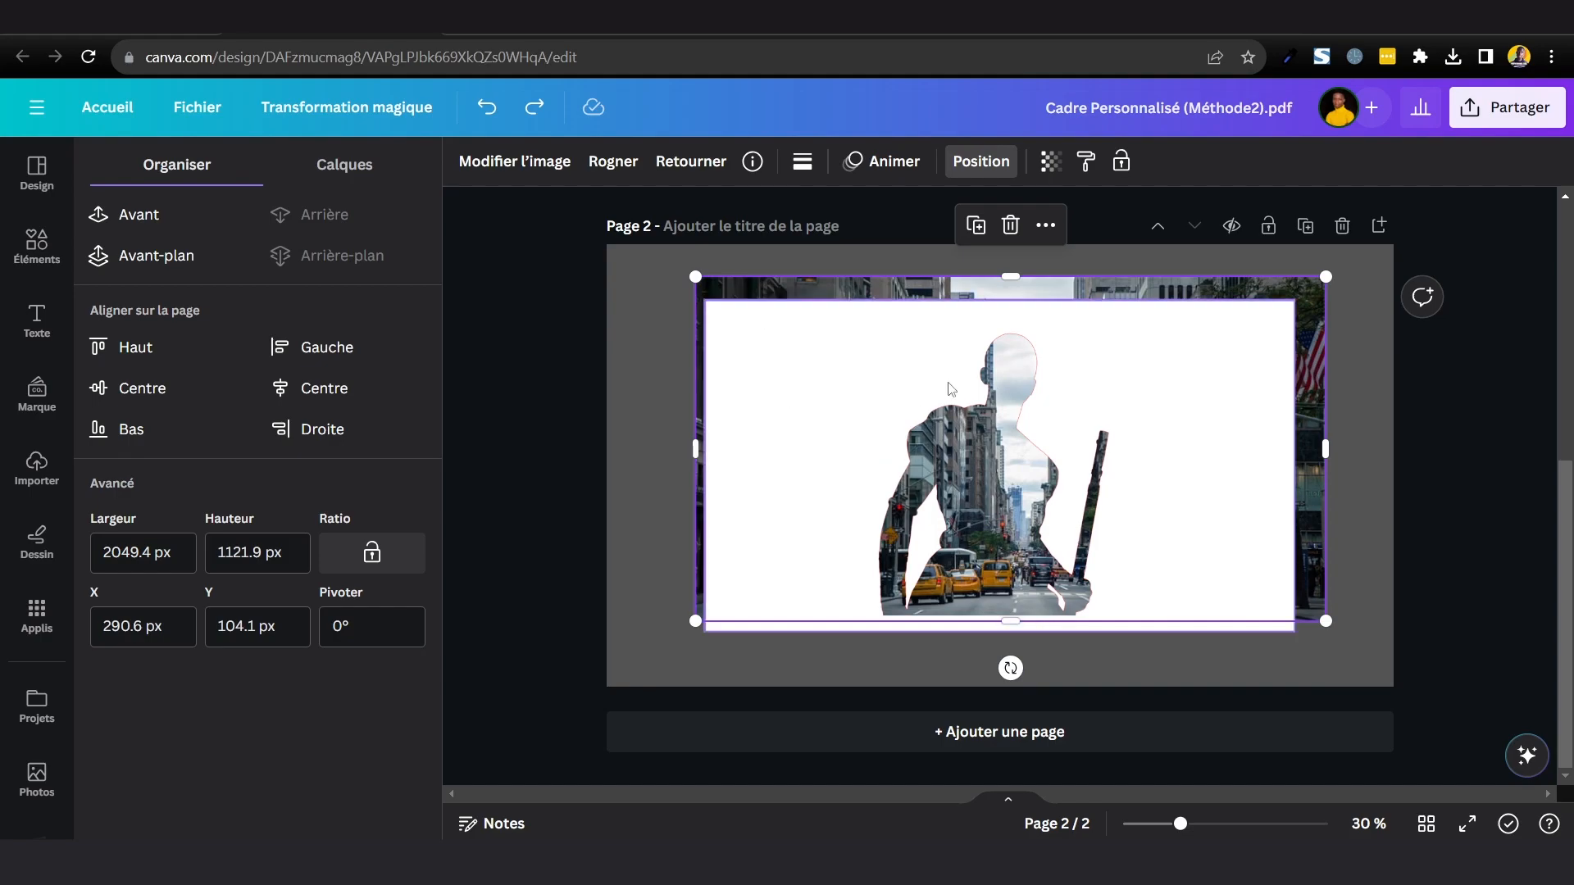
# Undo the street photo's enlargement and crop its overhanging right edge to within the white cut-out image on page 2.
pyautogui.hotkey('ctrl', 'z')
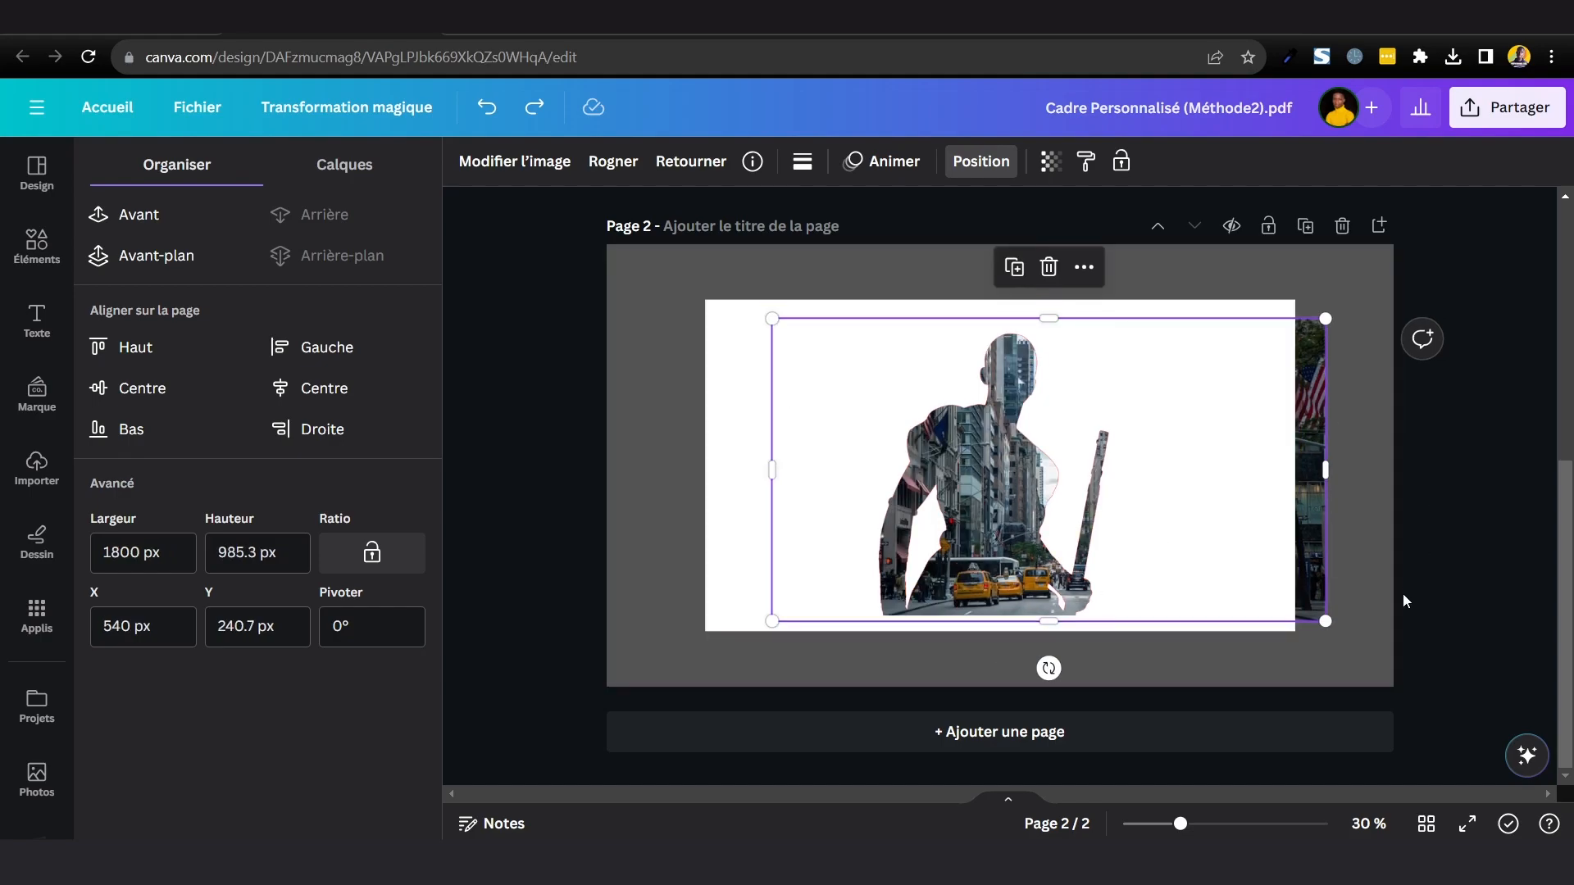
pyautogui.moveTo(1319, 474); pyautogui.dragTo(1167, 487)
pyautogui.click(654, 303)
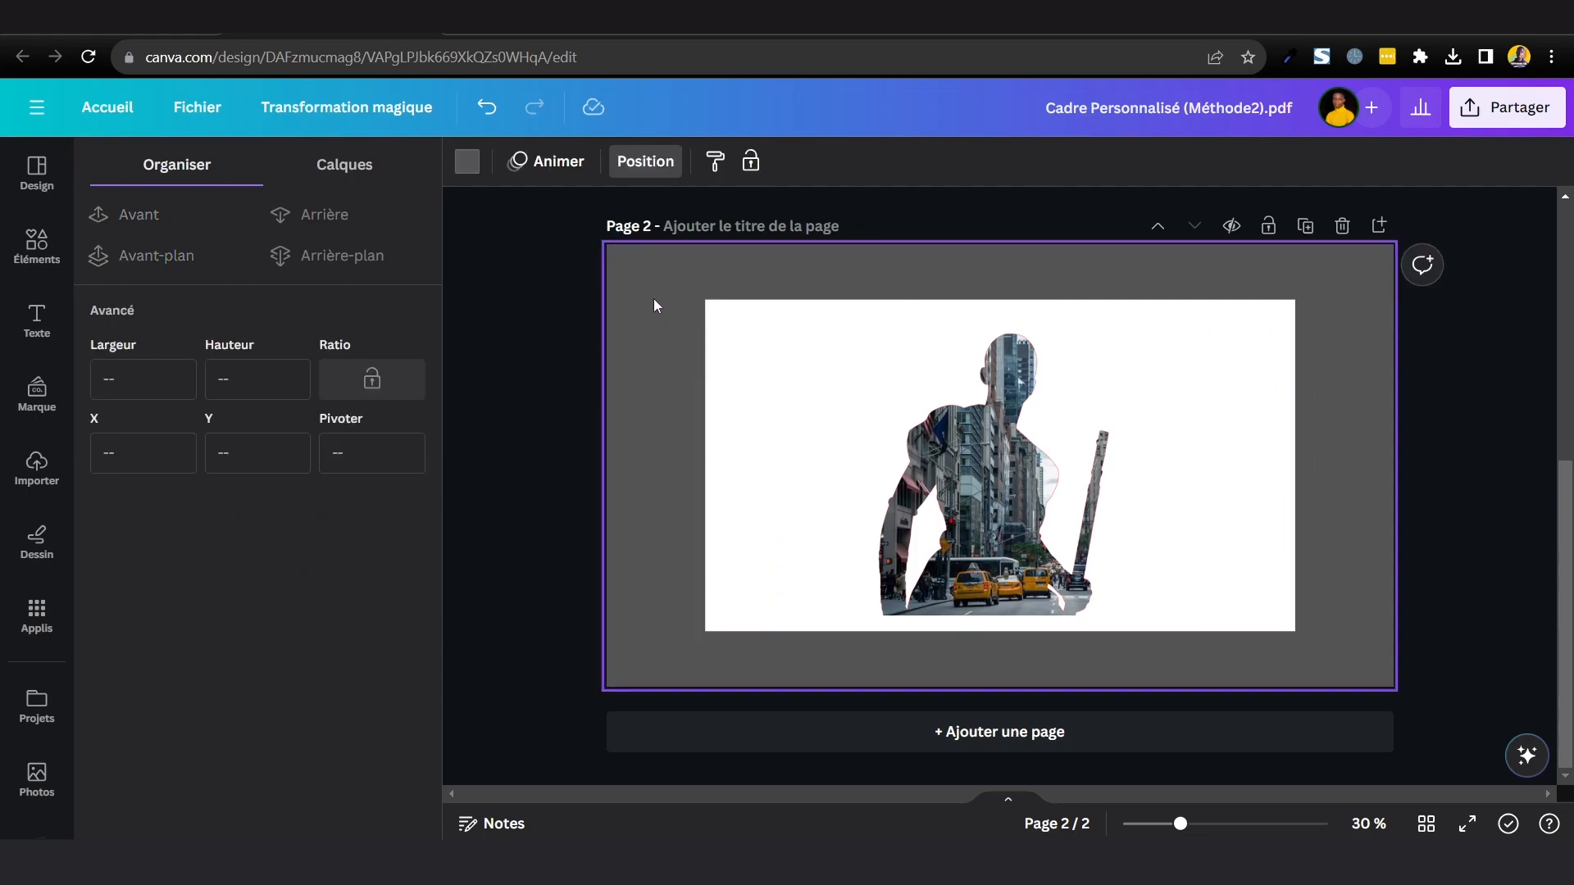
# Select the street photo and the white cut-out together and enlarge both until the cut-out fills page 2.
pyautogui.moveTo(653, 305); pyautogui.dragTo(1428, 697)
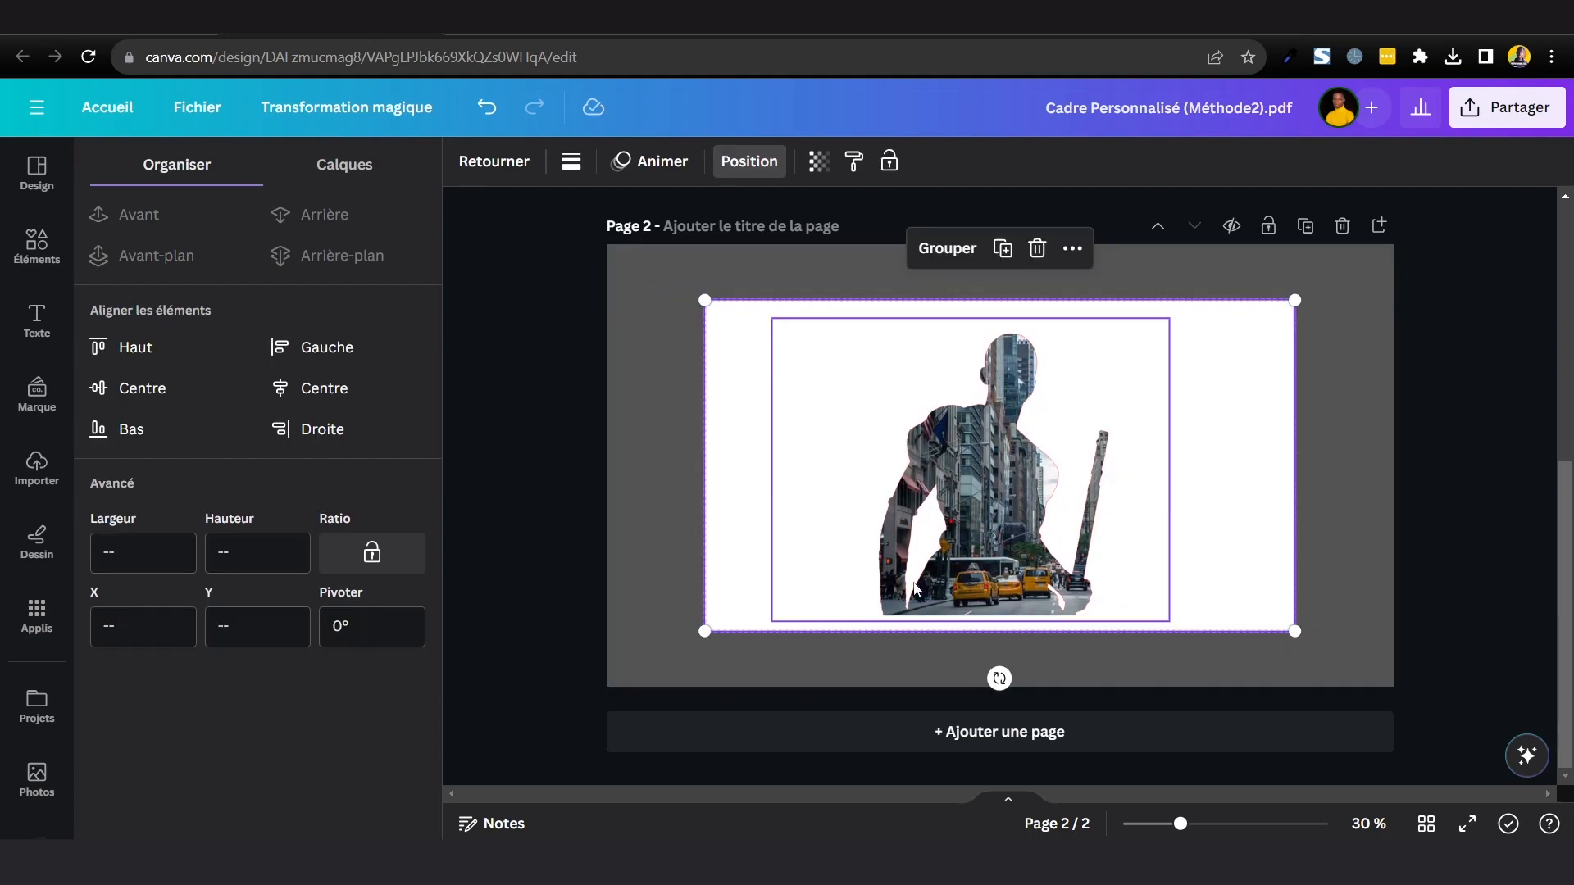
pyautogui.moveTo(699, 652); pyautogui.dragTo(603, 705)
pyautogui.moveTo(1294, 310); pyautogui.dragTo(1403, 272)
pyautogui.click(1502, 308)
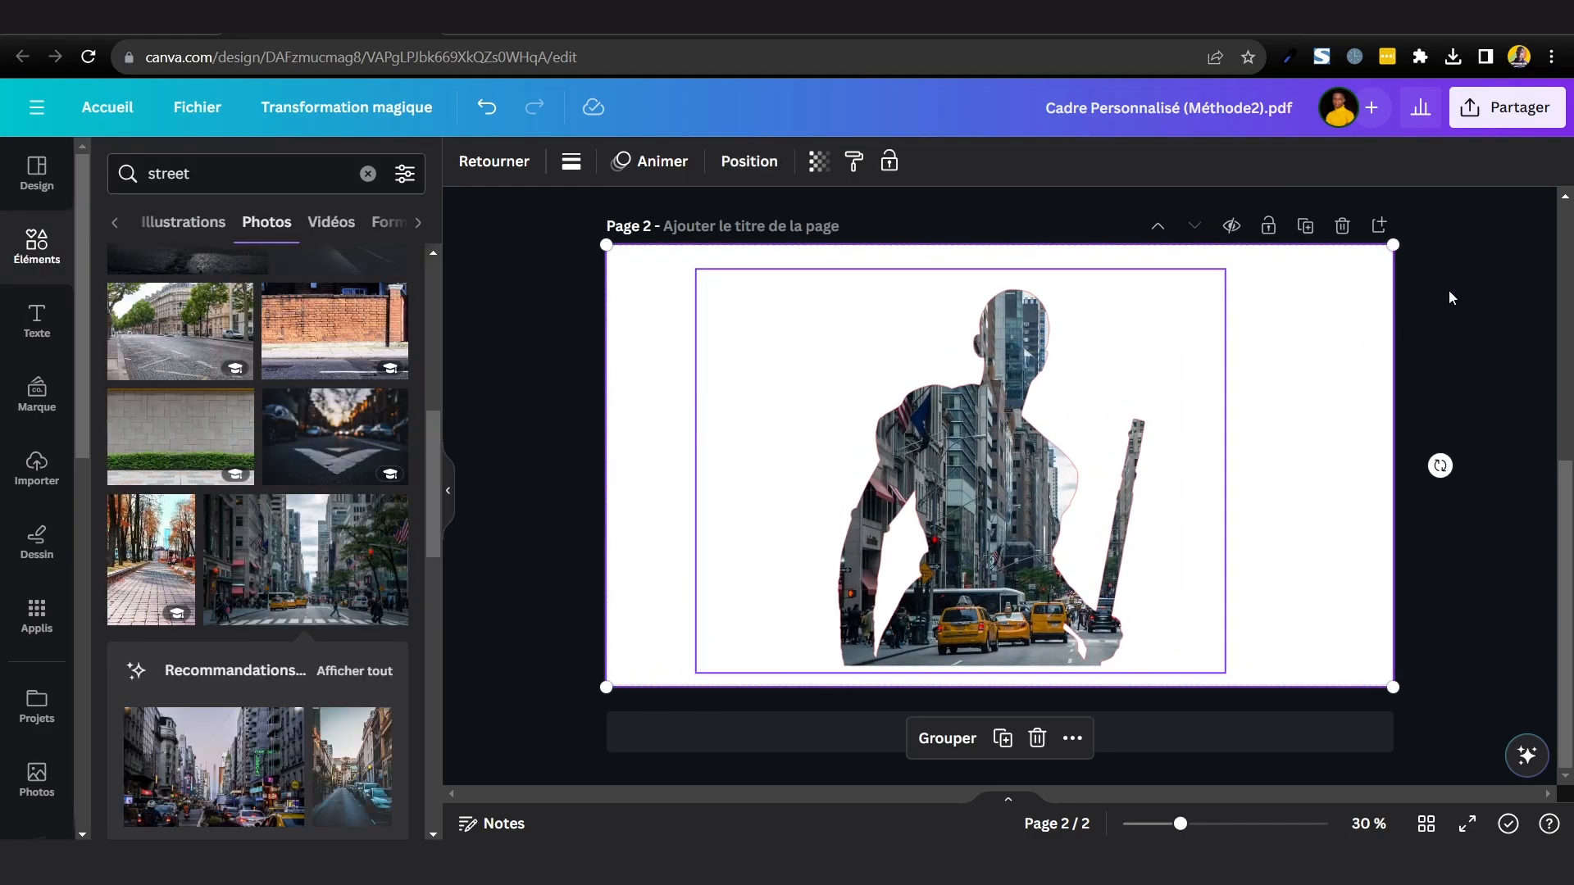
pyautogui.click(1507, 123)
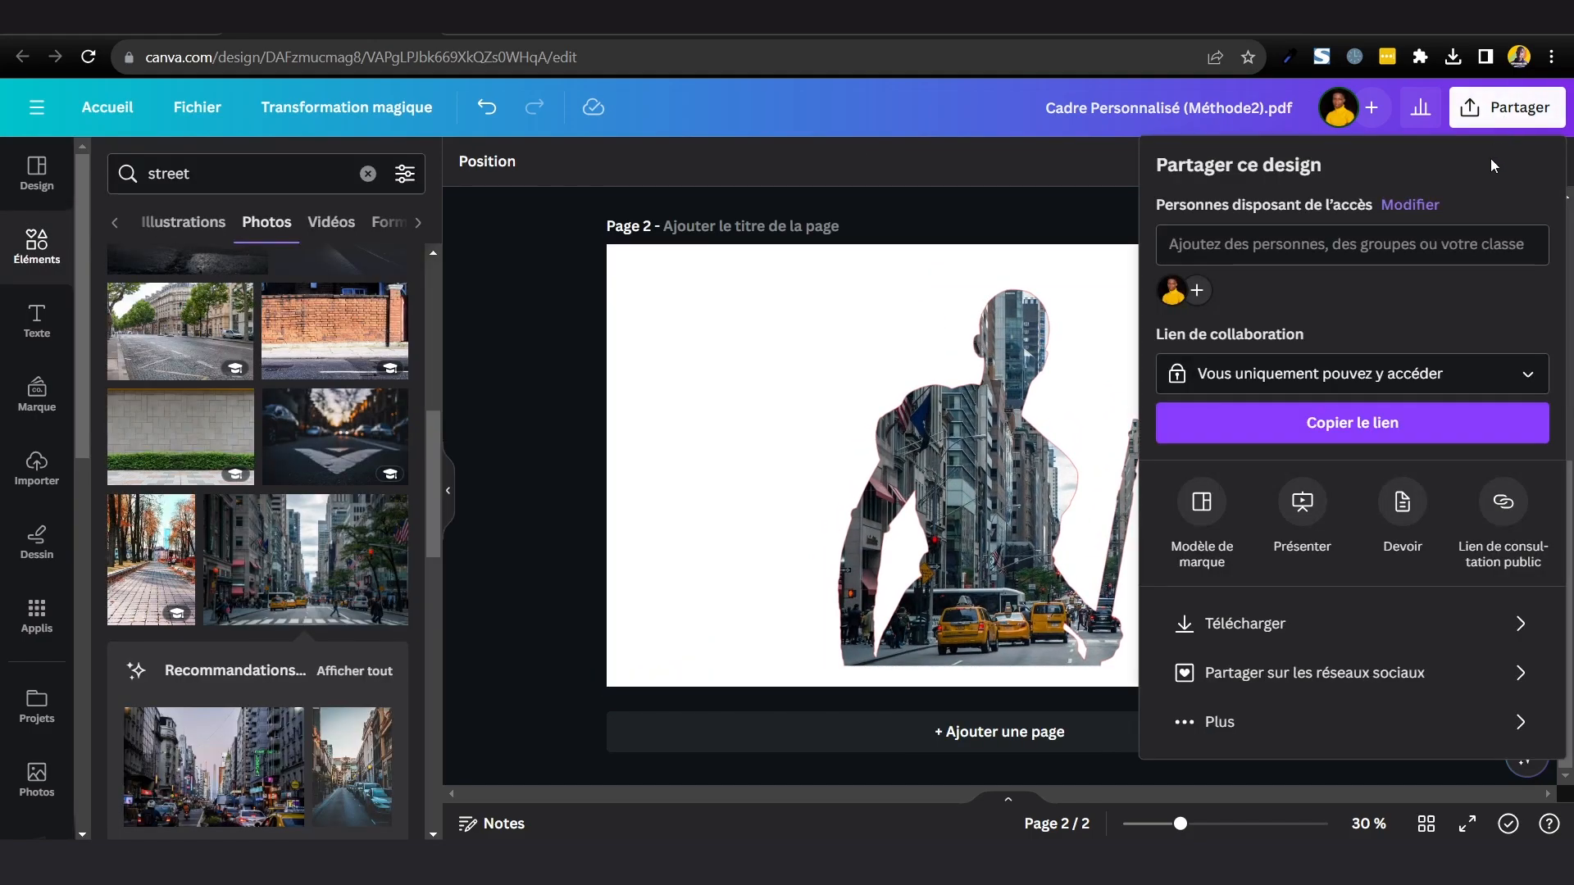
pyautogui.click(1304, 635)
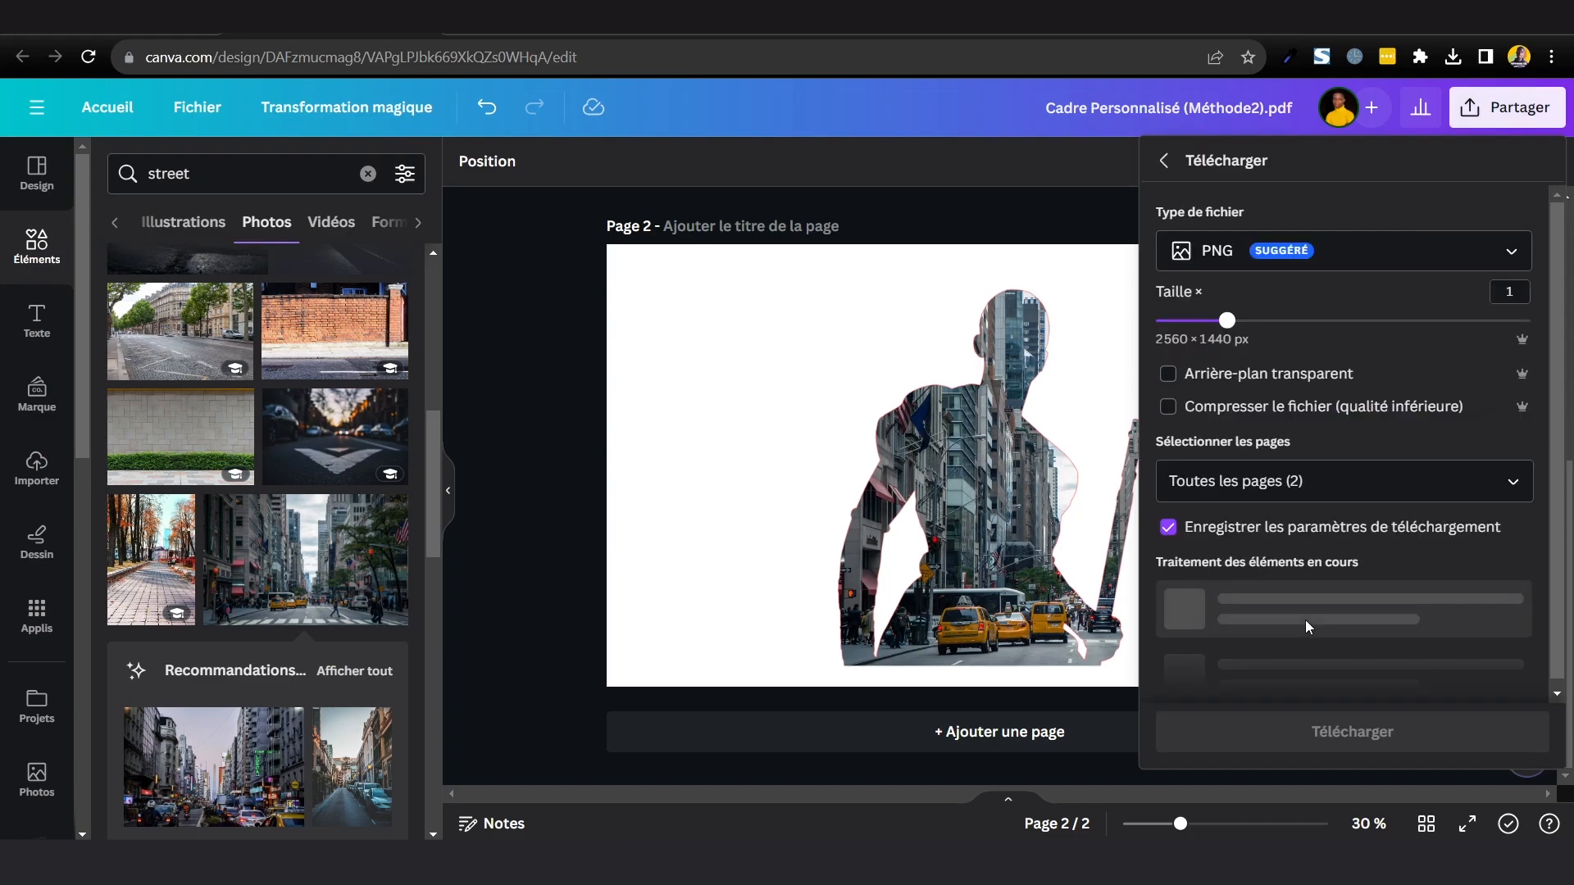
pyautogui.click(1343, 480)
pyautogui.doubleClick(799, 376)
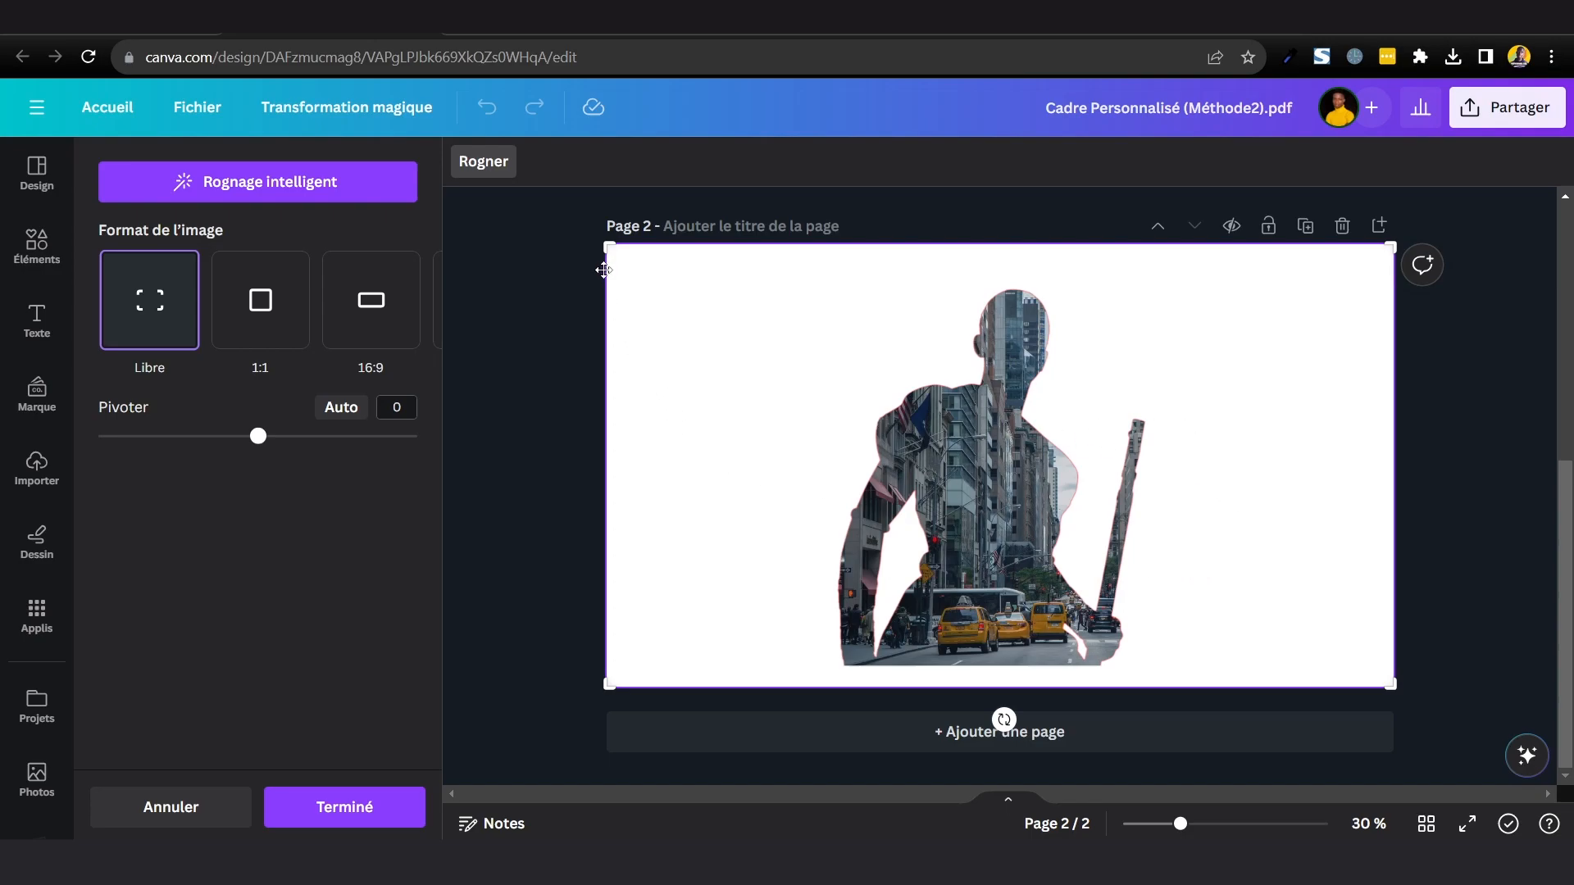
pyautogui.click(541, 310)
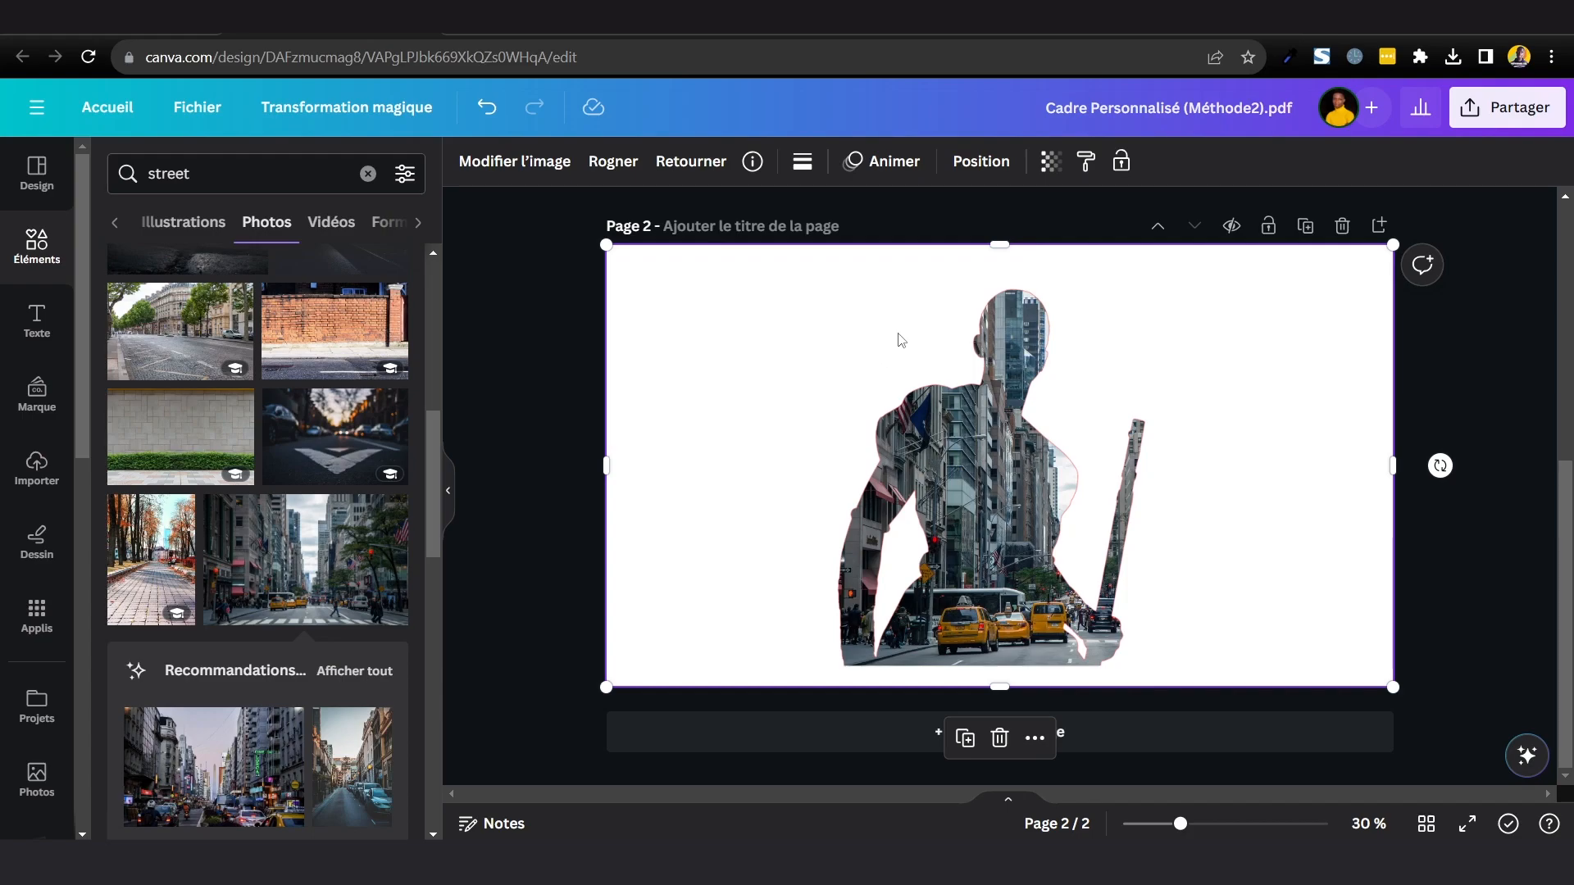
# Download only page 2 of the design as a PNG at 2560 × 1440 px.
pyautogui.click(1511, 107)
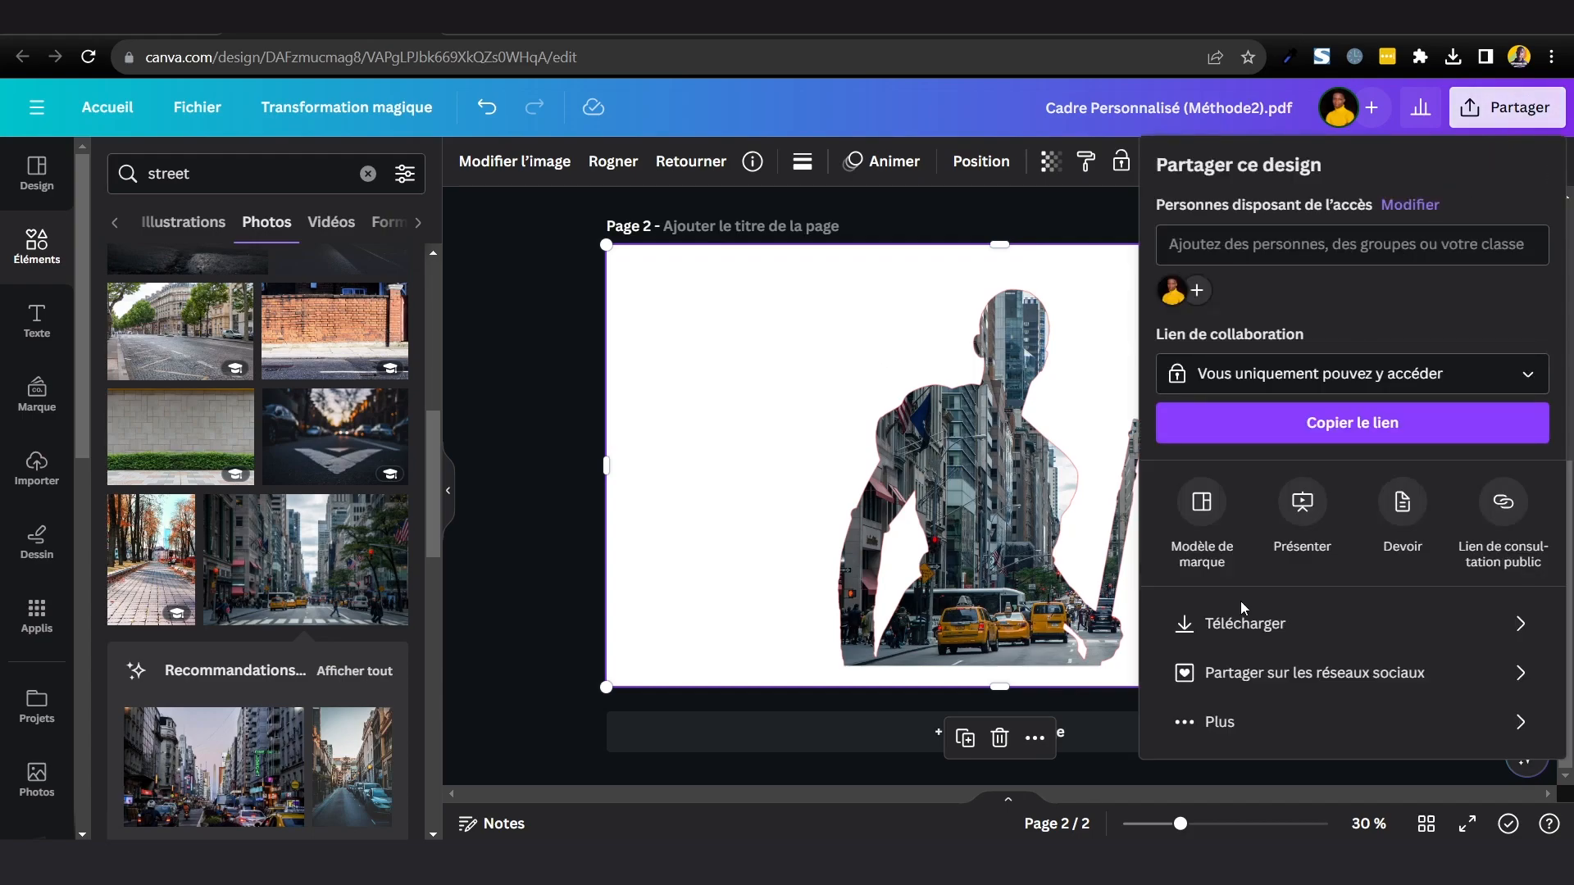
pyautogui.click(1243, 628)
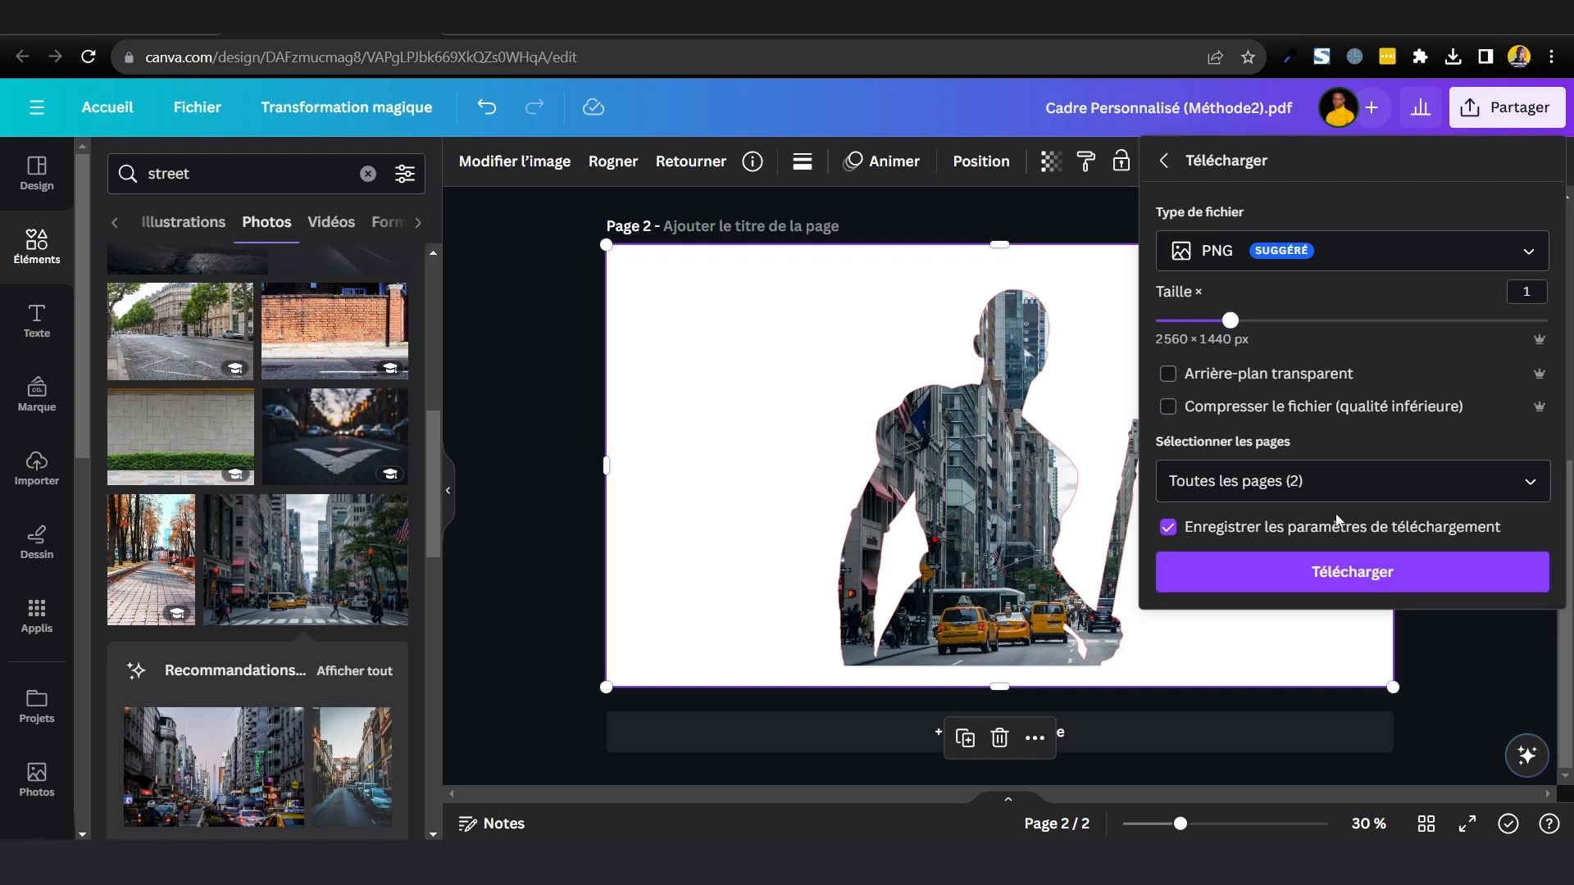
pyautogui.click(1328, 484)
pyautogui.click(1318, 538)
pyautogui.click(1276, 666)
pyautogui.click(1317, 731)
pyautogui.click(1303, 656)
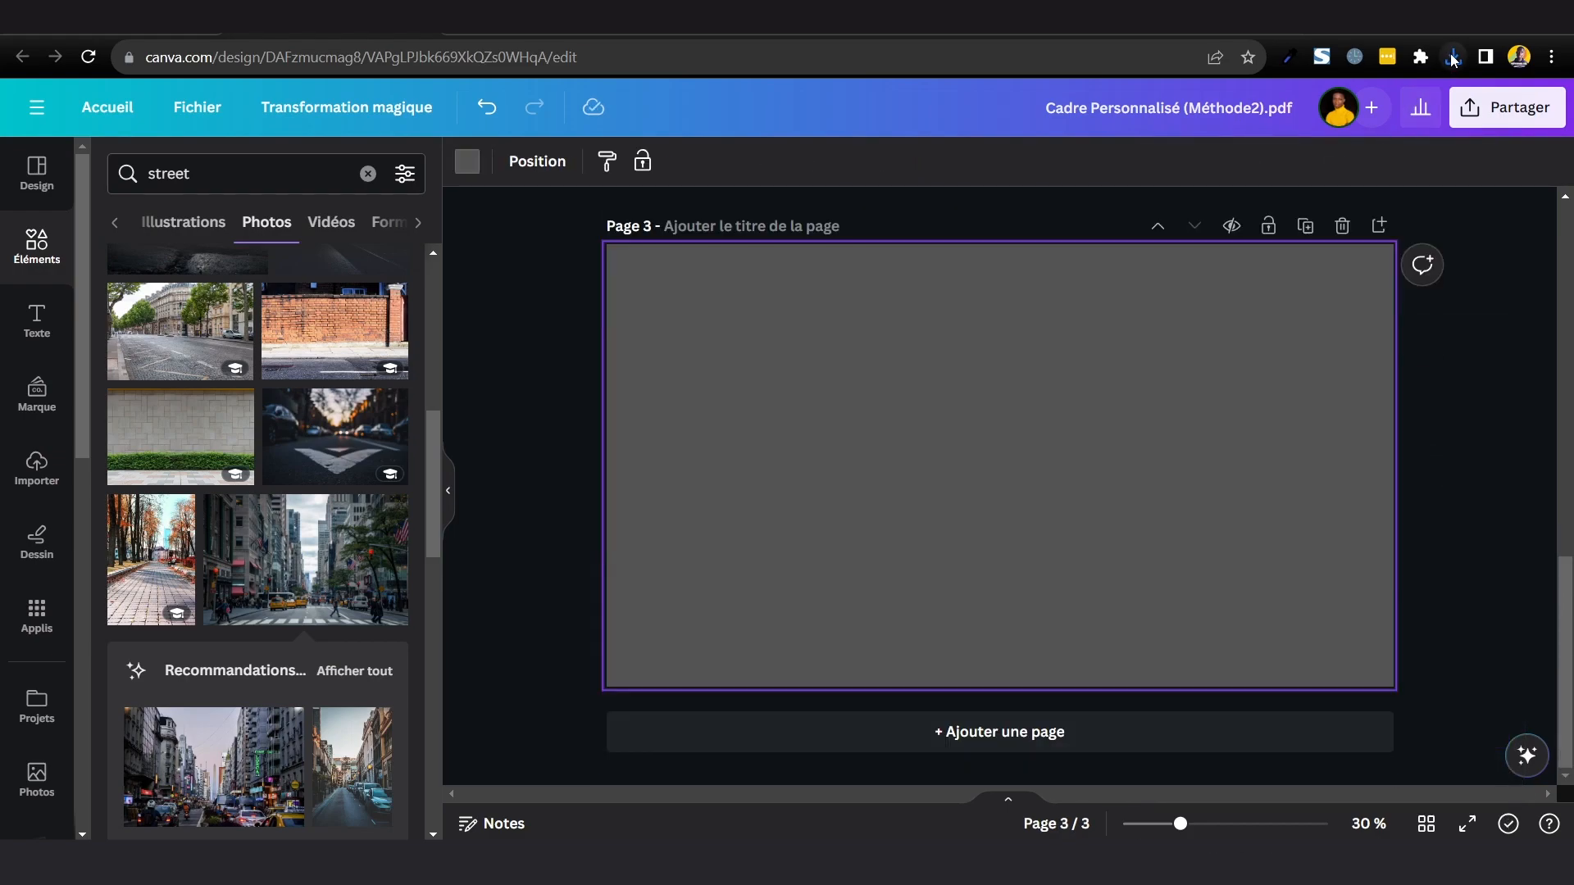
# Place the downloaded PNG on grey page 3 and remove its white background with the background remover.
pyautogui.click(1453, 57)
pyautogui.moveTo(1344, 150); pyautogui.dragTo(715, 499)
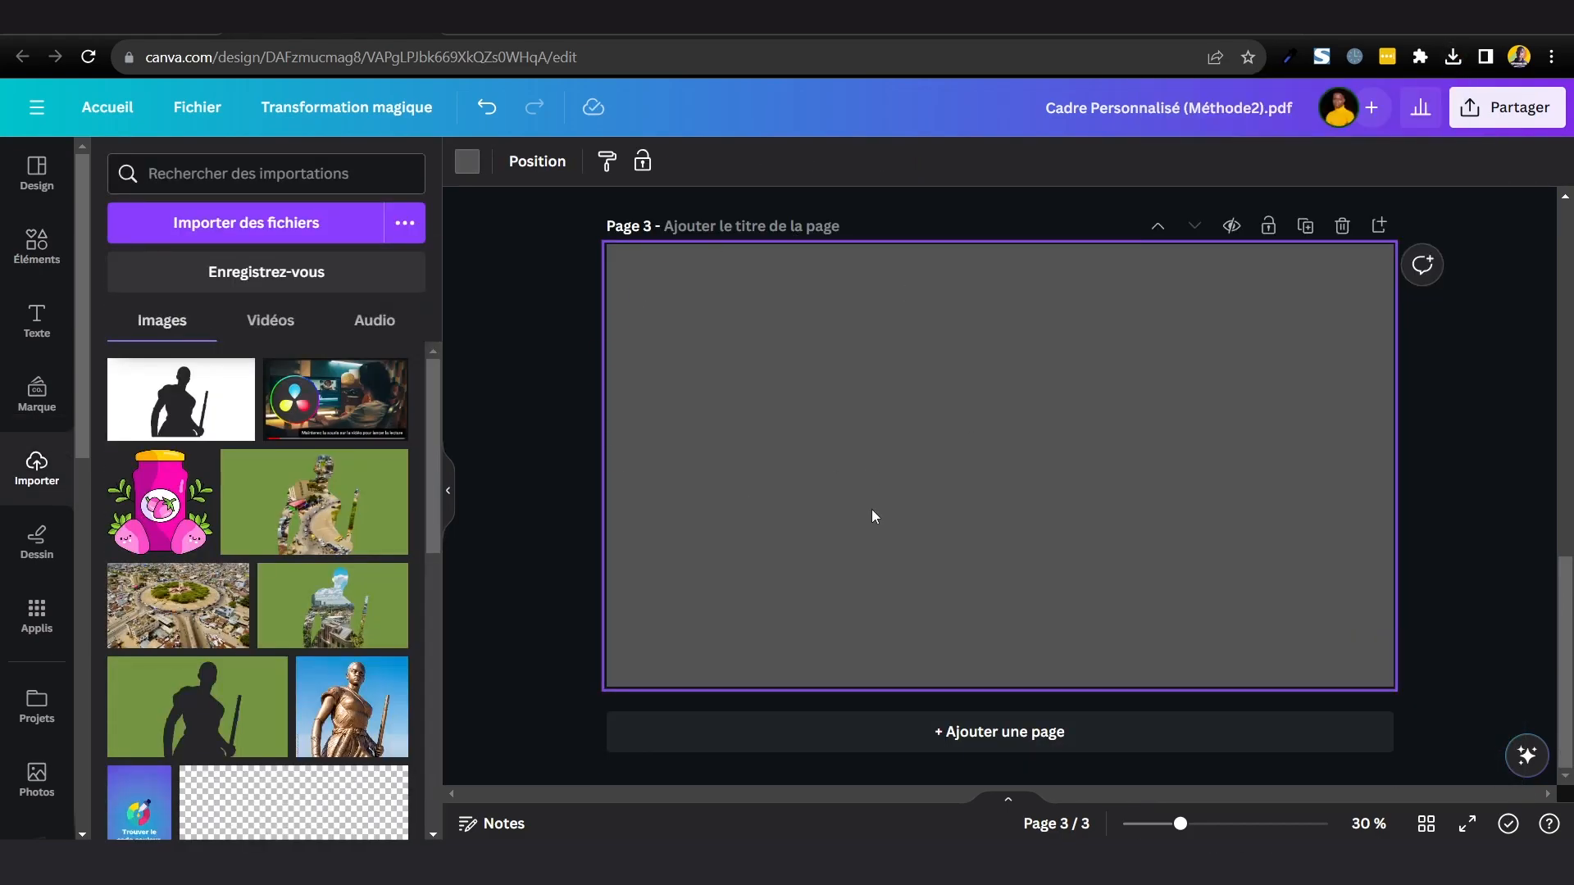
pyautogui.click(492, 161)
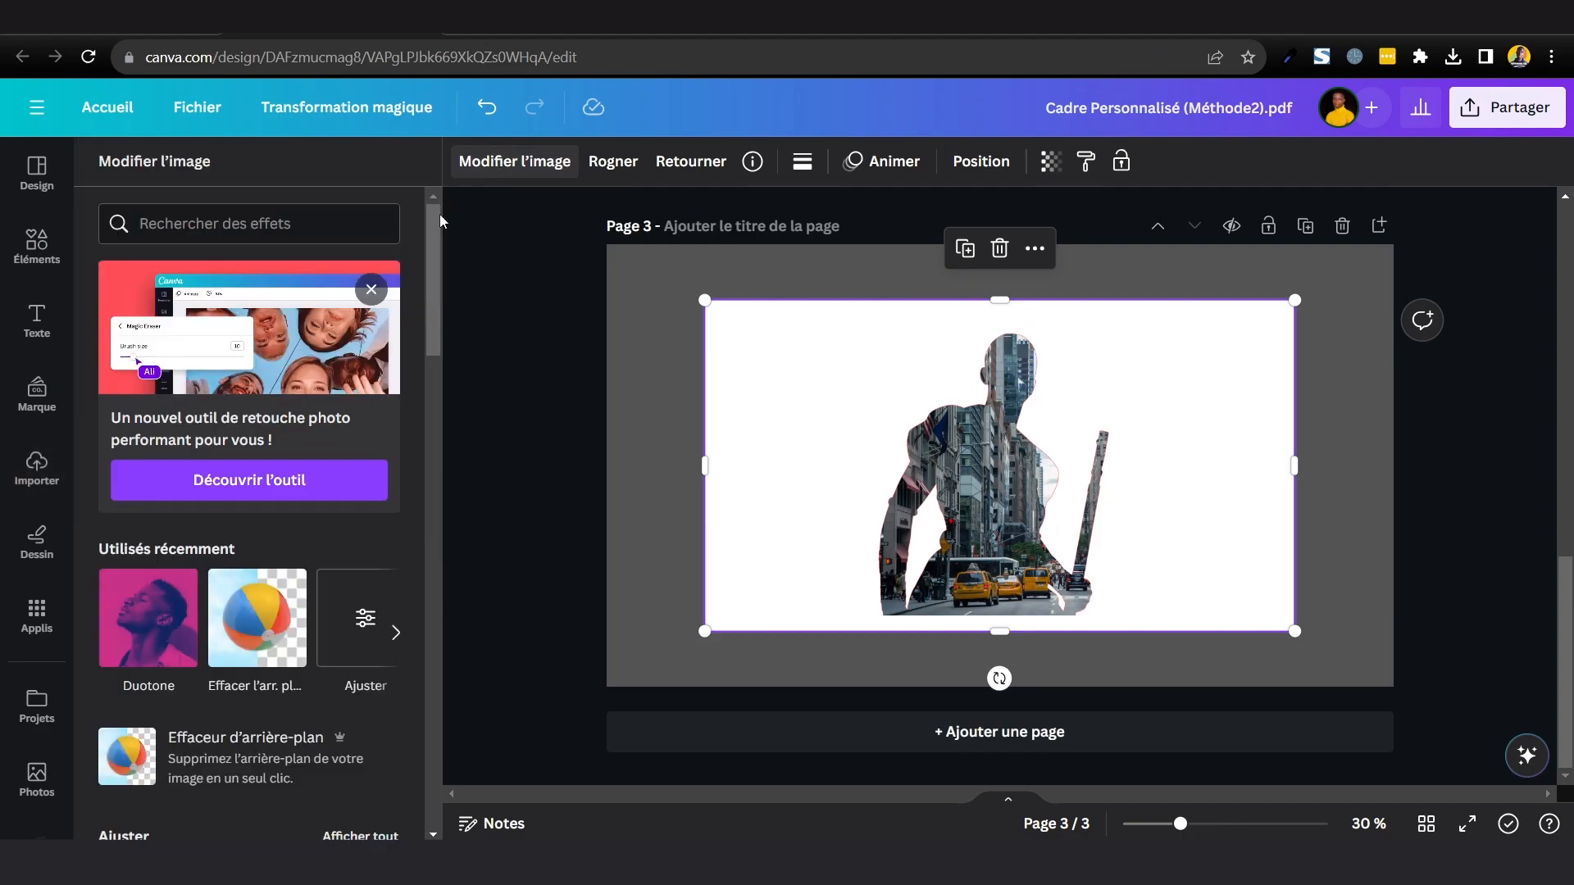
pyautogui.scroll(-1, 250, 584)
pyautogui.click(235, 524)
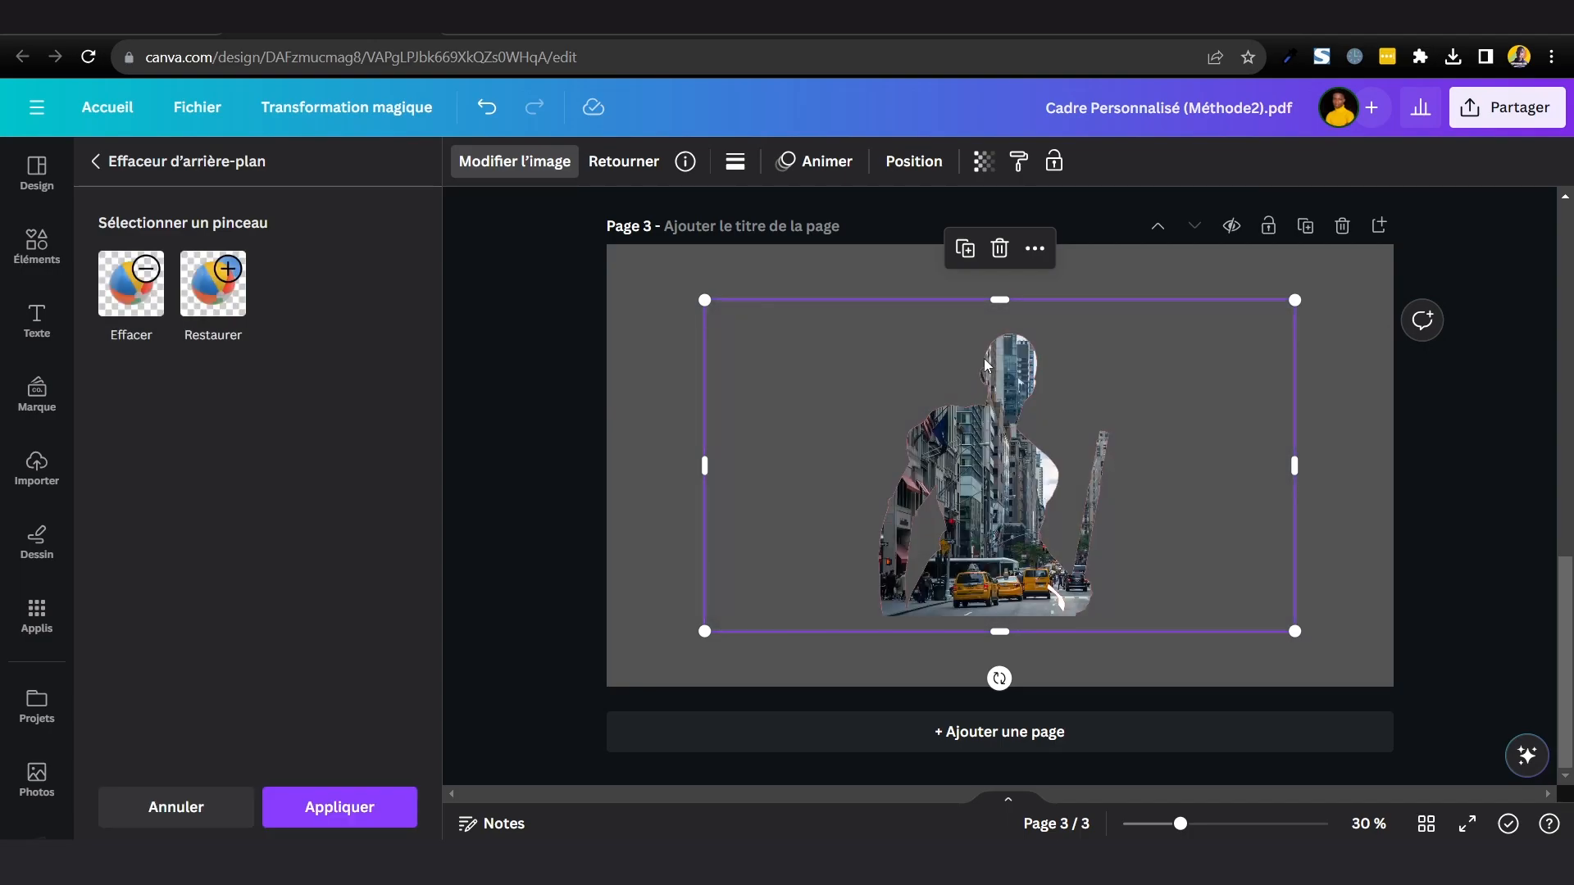
pyautogui.click(340, 807)
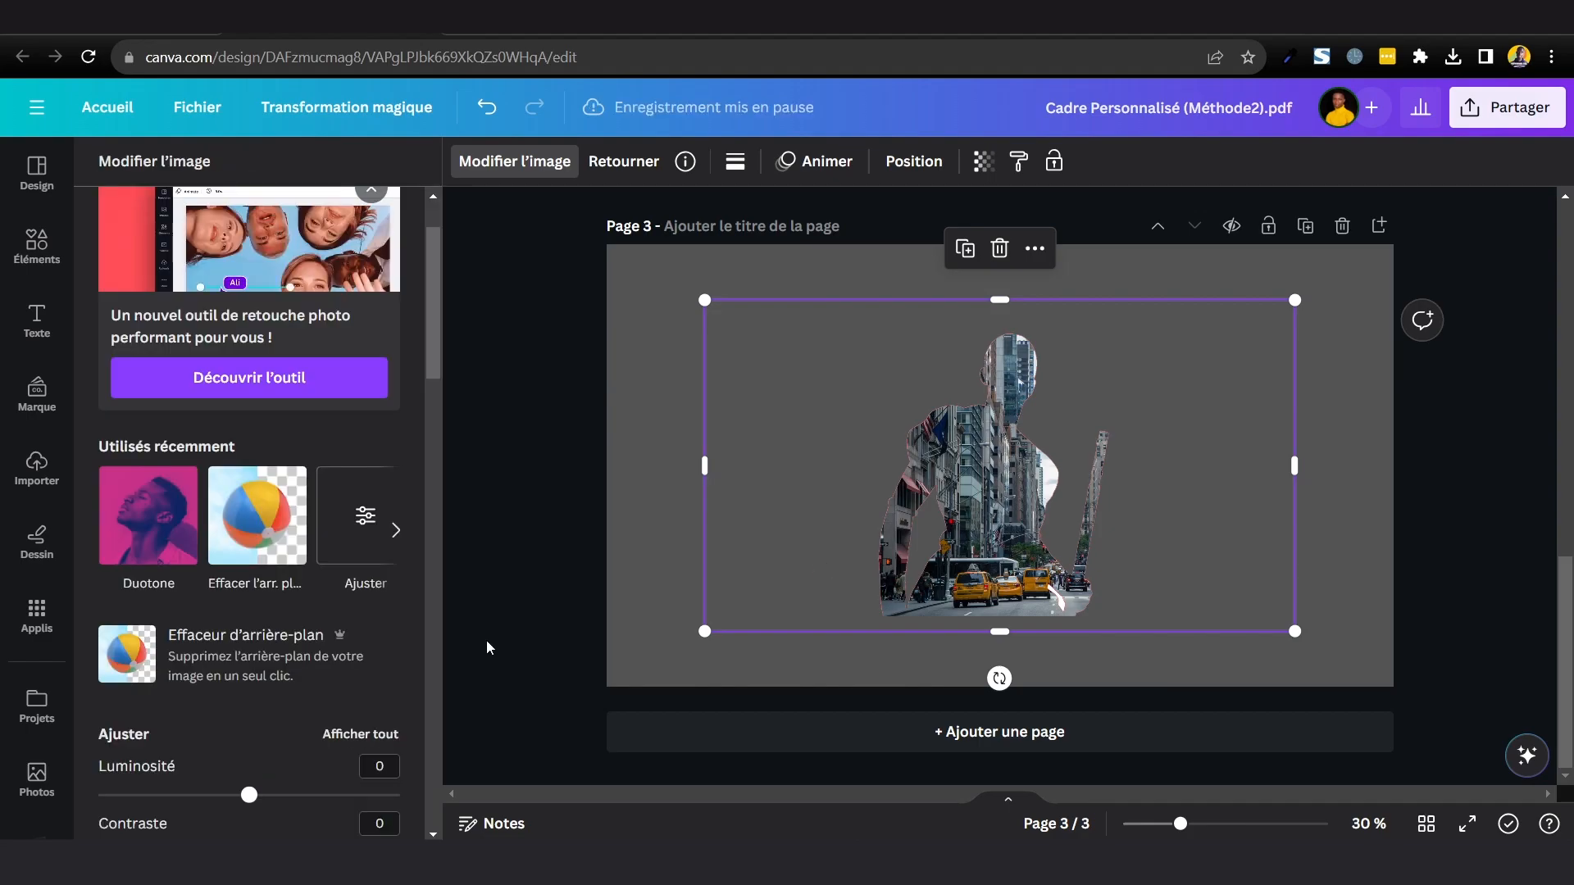
pyautogui.click(1380, 423)
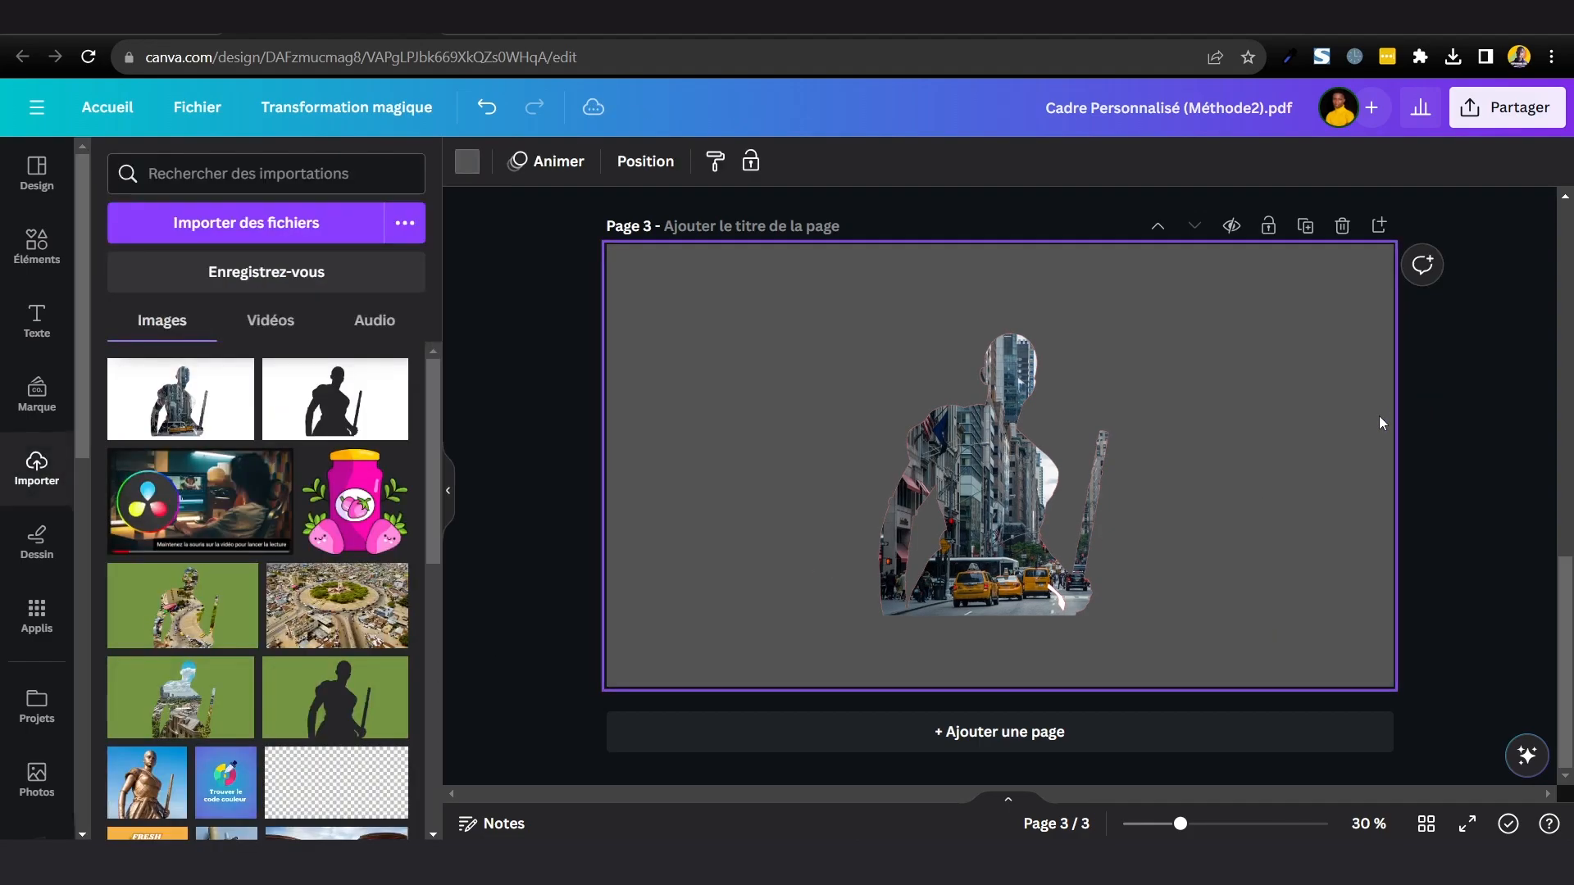
# Enlarge the street-filled statue on page 3 and move it to the right half of the page.
pyautogui.click(918, 450)
pyautogui.moveTo(1297, 634); pyautogui.dragTo(1426, 699)
pyautogui.click(575, 304)
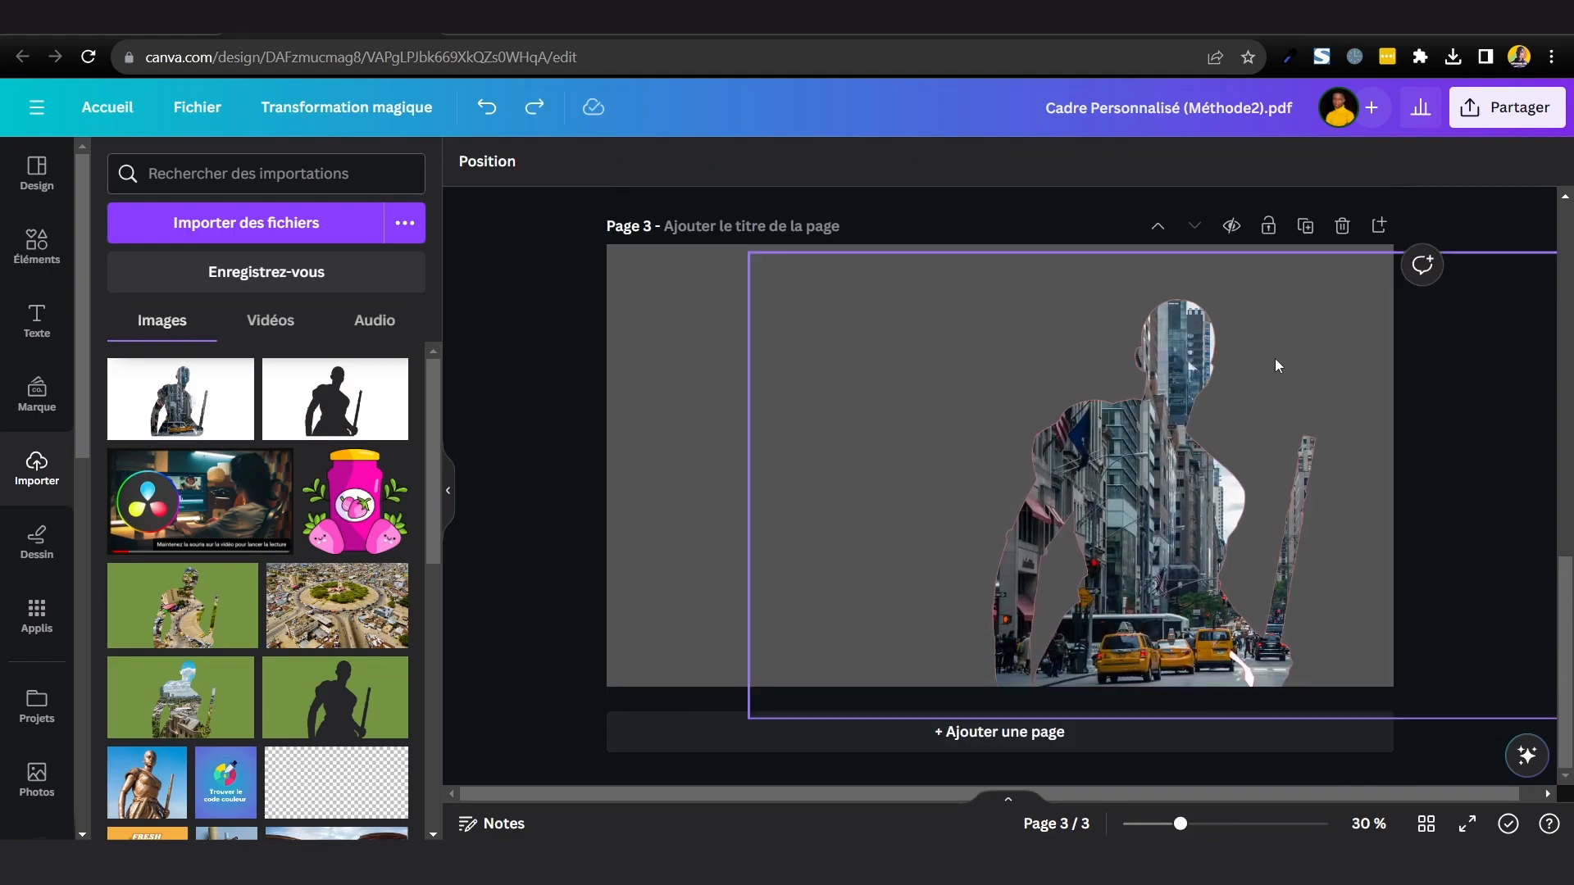
# Paste the "BENIN PLACE TO BE" text with the red location pin and position it on the left half of page 3.
pyautogui.hotkey('ctrl', 'v')
pyautogui.moveTo(724, 391); pyautogui.dragTo(776, 429)
pyautogui.click(1457, 411)
# Crop the empty left side of the statue image on page 3 up to near the figure's arm.
pyautogui.click(1379, 479)
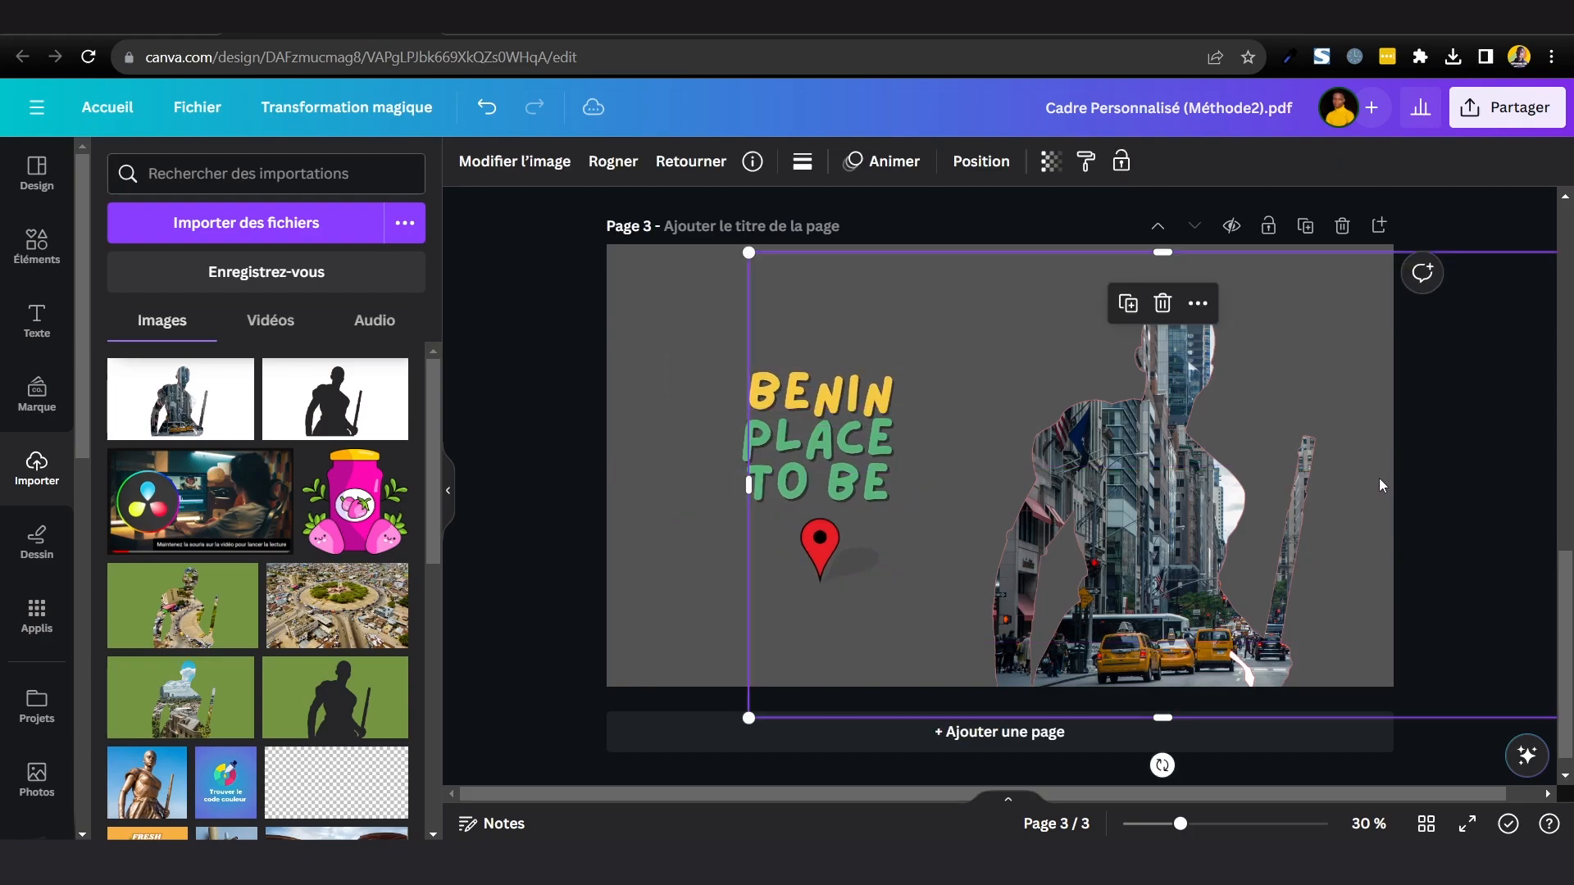
pyautogui.moveTo(748, 485); pyautogui.dragTo(937, 493)
pyautogui.click(1442, 436)
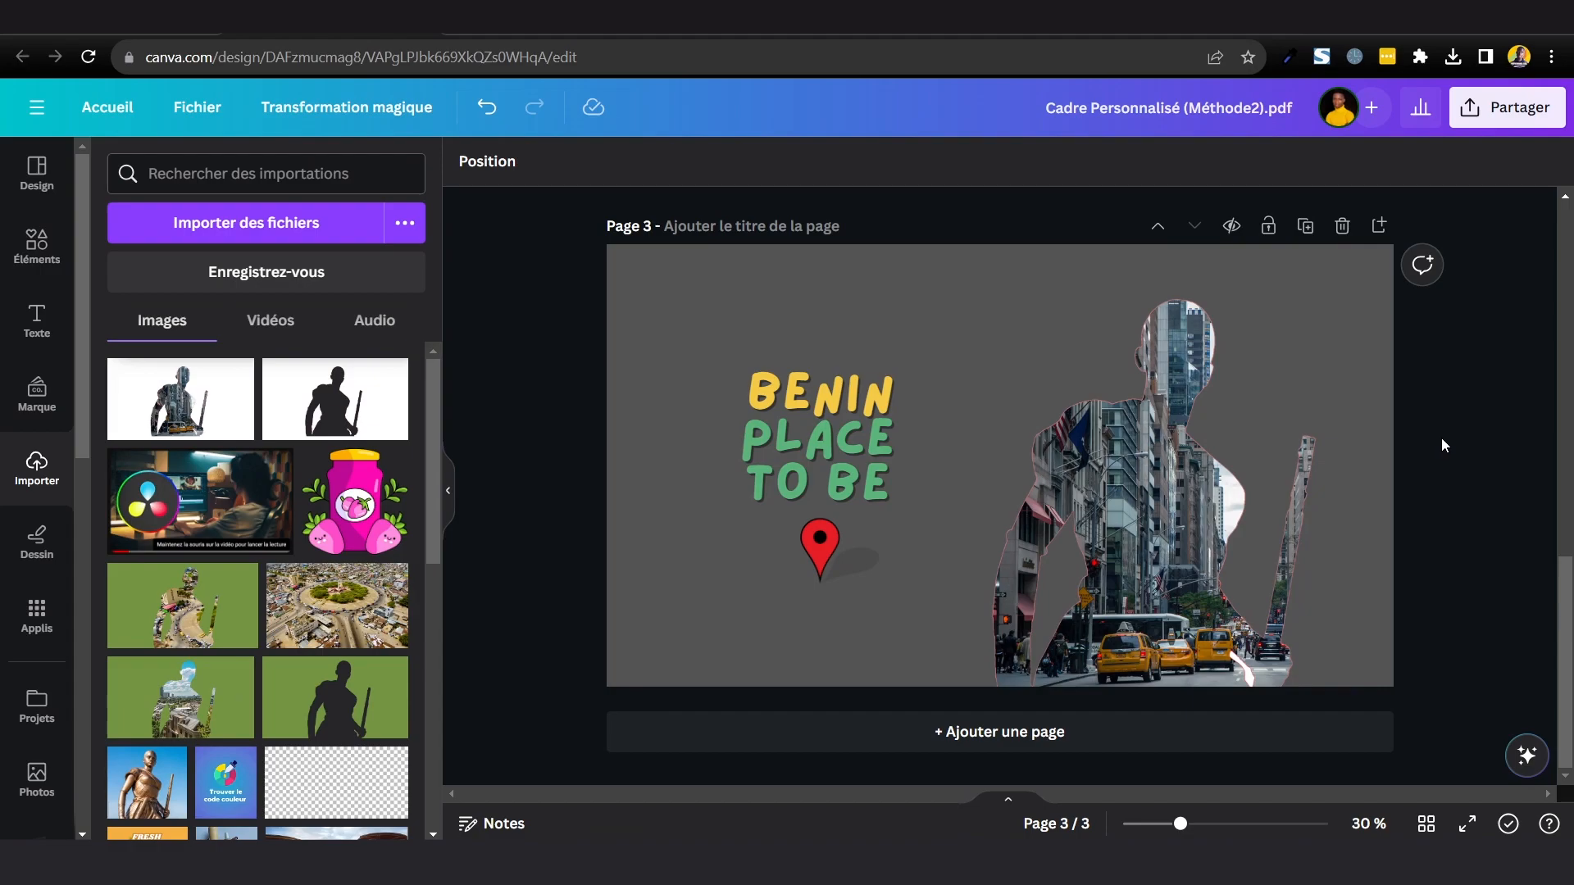
# Review the three pages, comparing the red silhouette, the street-filled cut-out and the final "BENIN PLACE TO BE" composition.
pyautogui.scroll(3, 1441, 438)
pyautogui.scroll(9, 1443, 416)
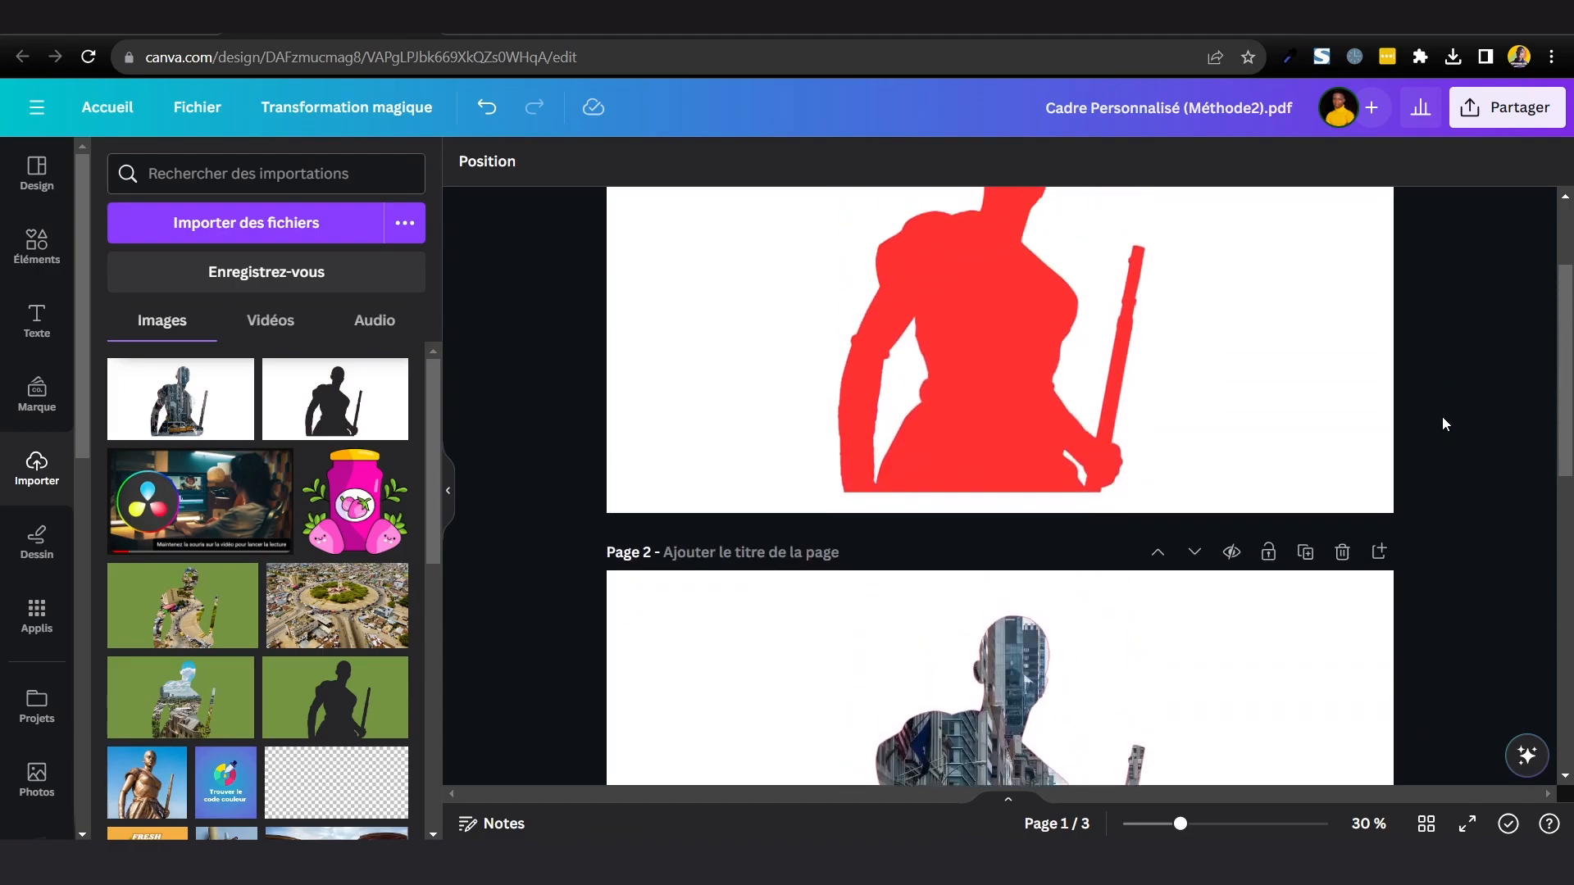
pyautogui.scroll(1, 1443, 423)
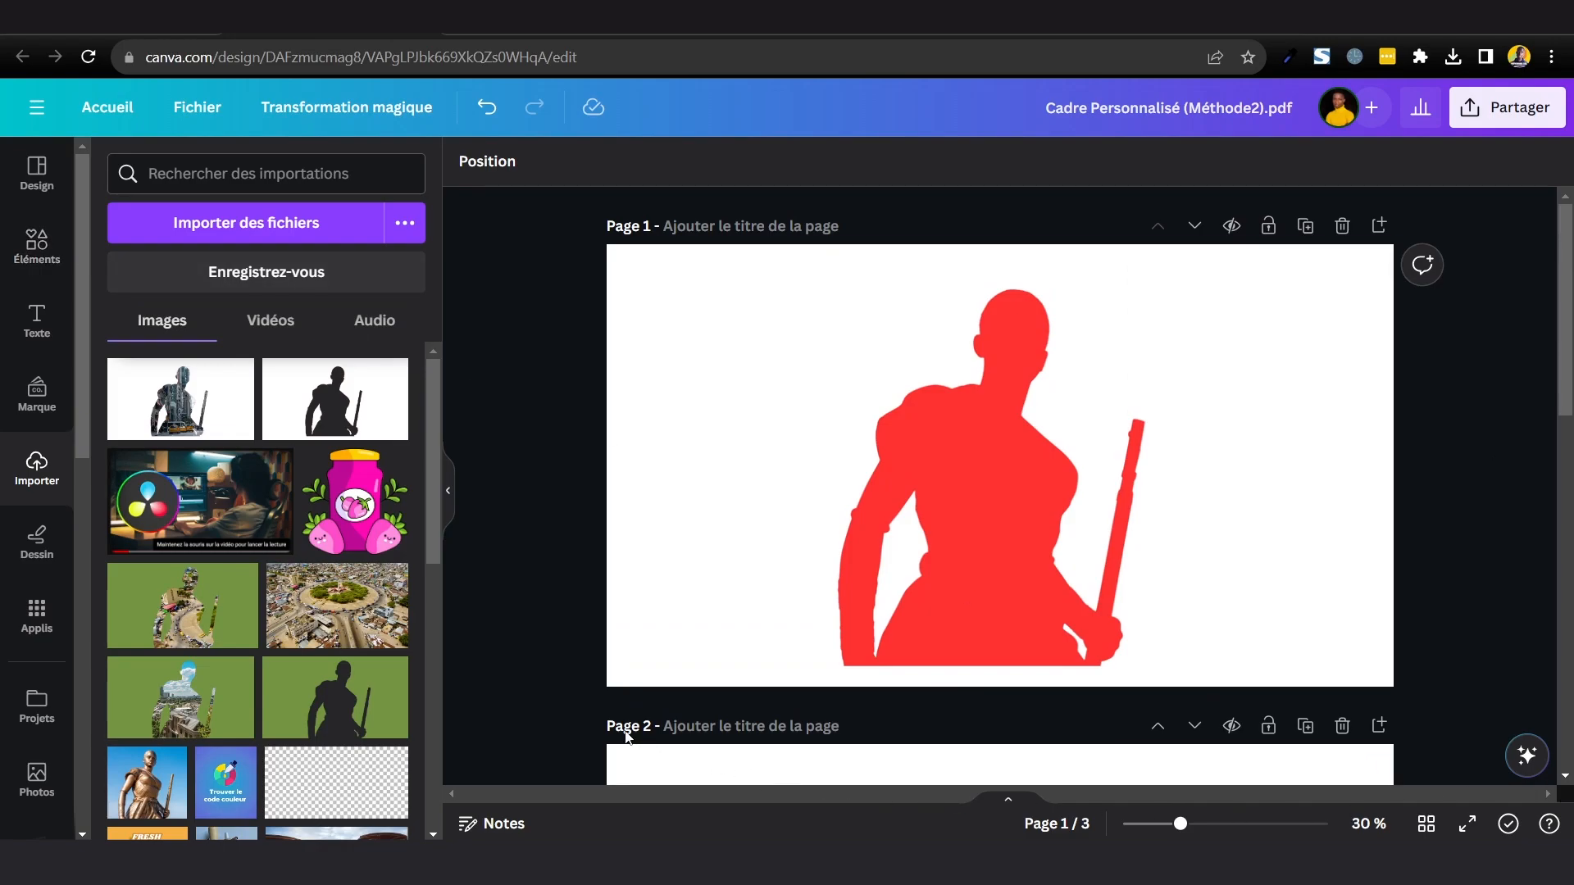
pyautogui.click(36, 243)
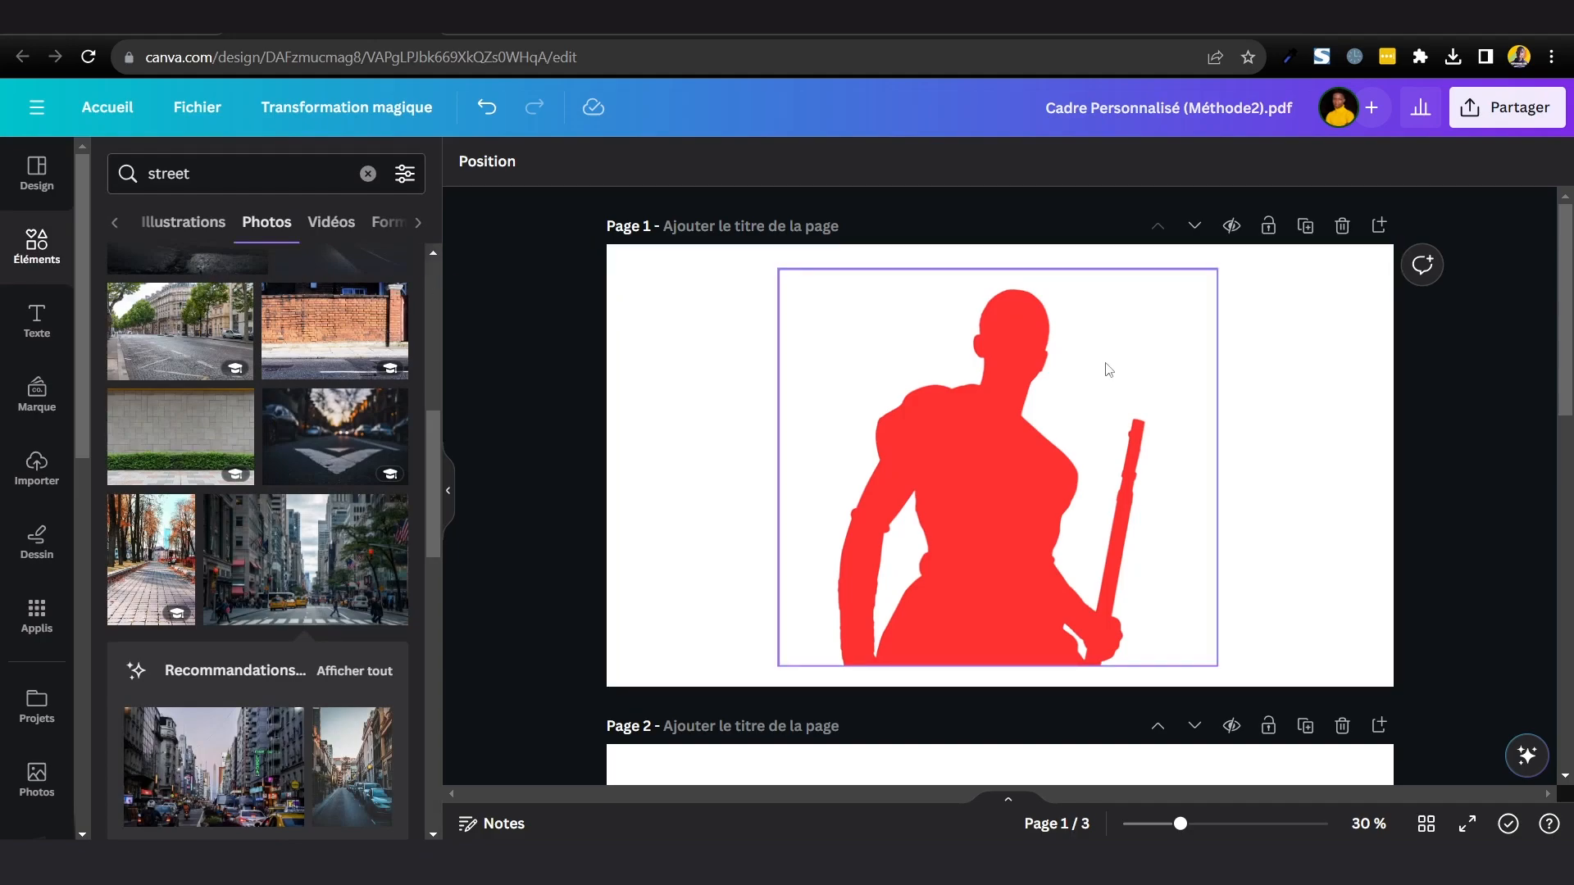
pyautogui.scroll(-5, 1385, 377)
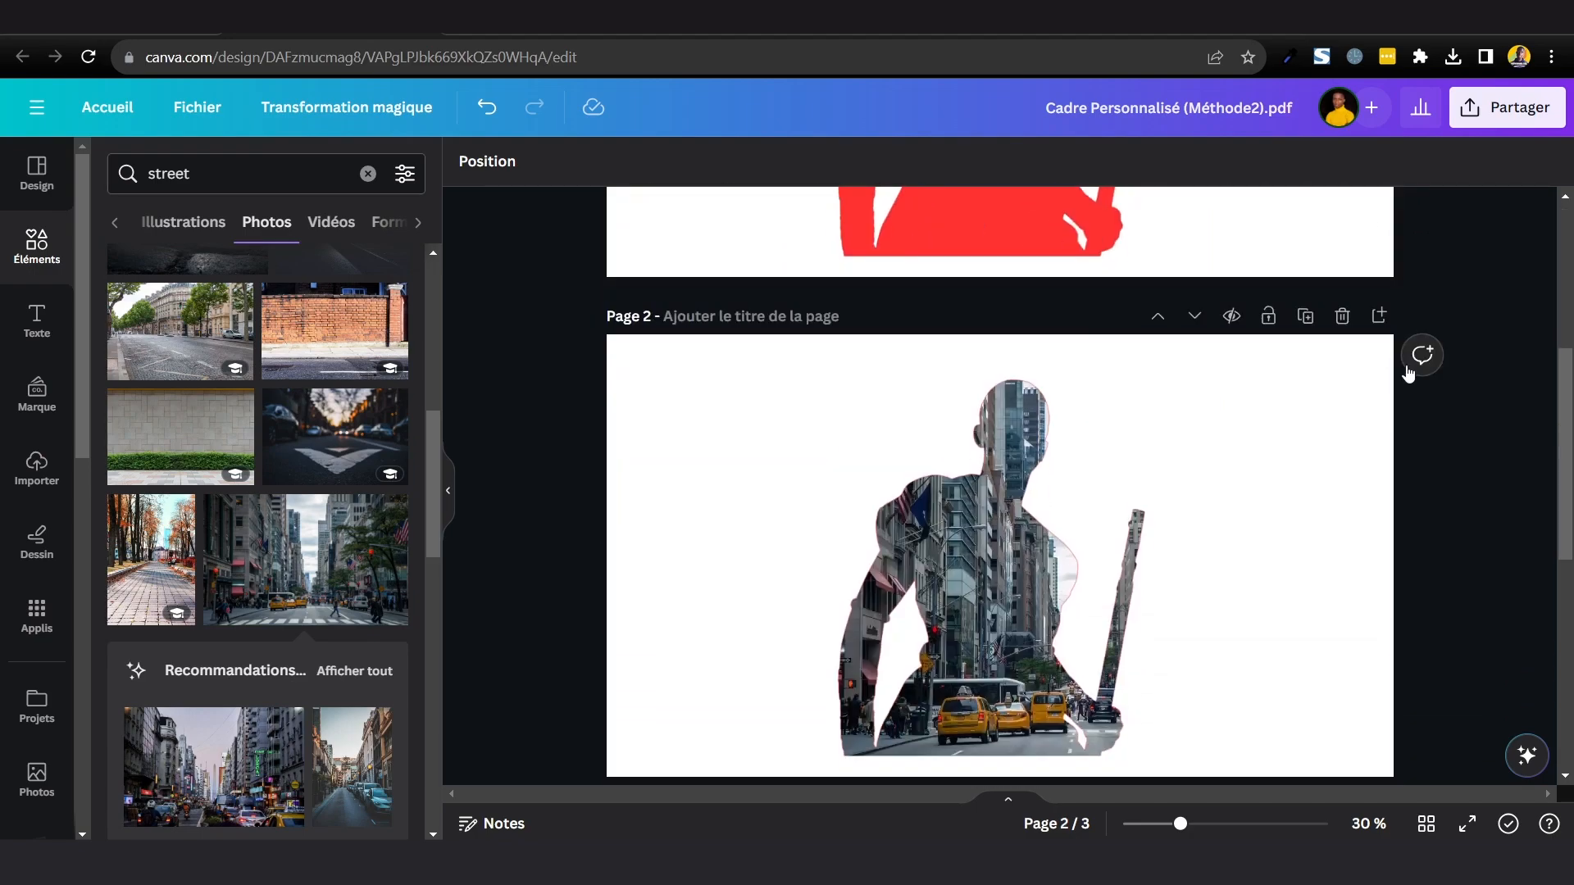
pyautogui.scroll(5, 1455, 502)
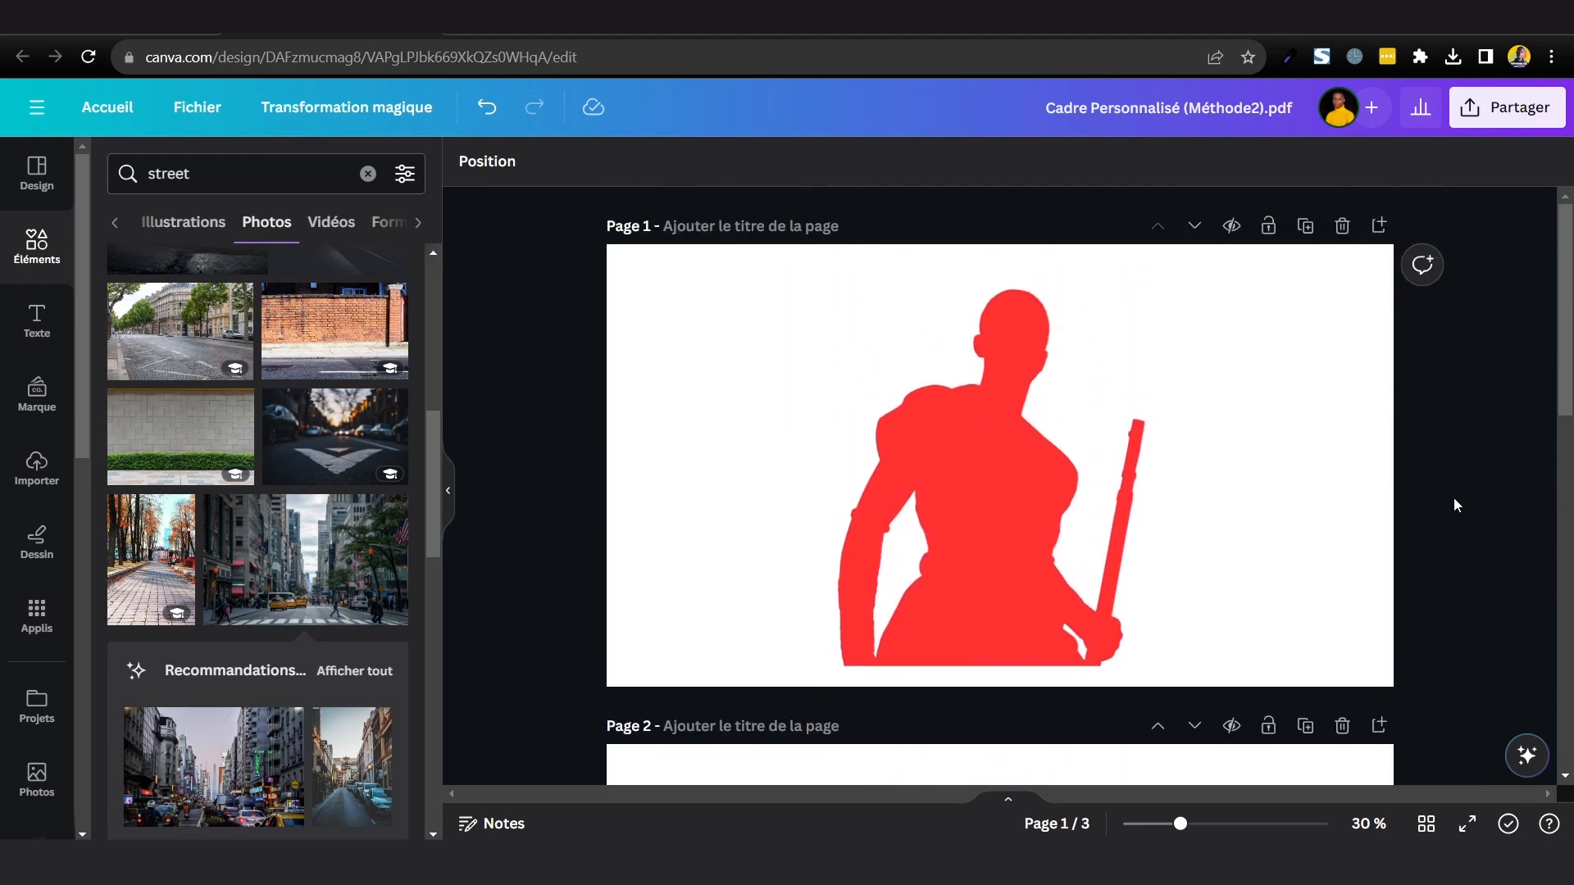
pyautogui.scroll(-3, 1453, 496)
pyautogui.scroll(-3, 1451, 472)
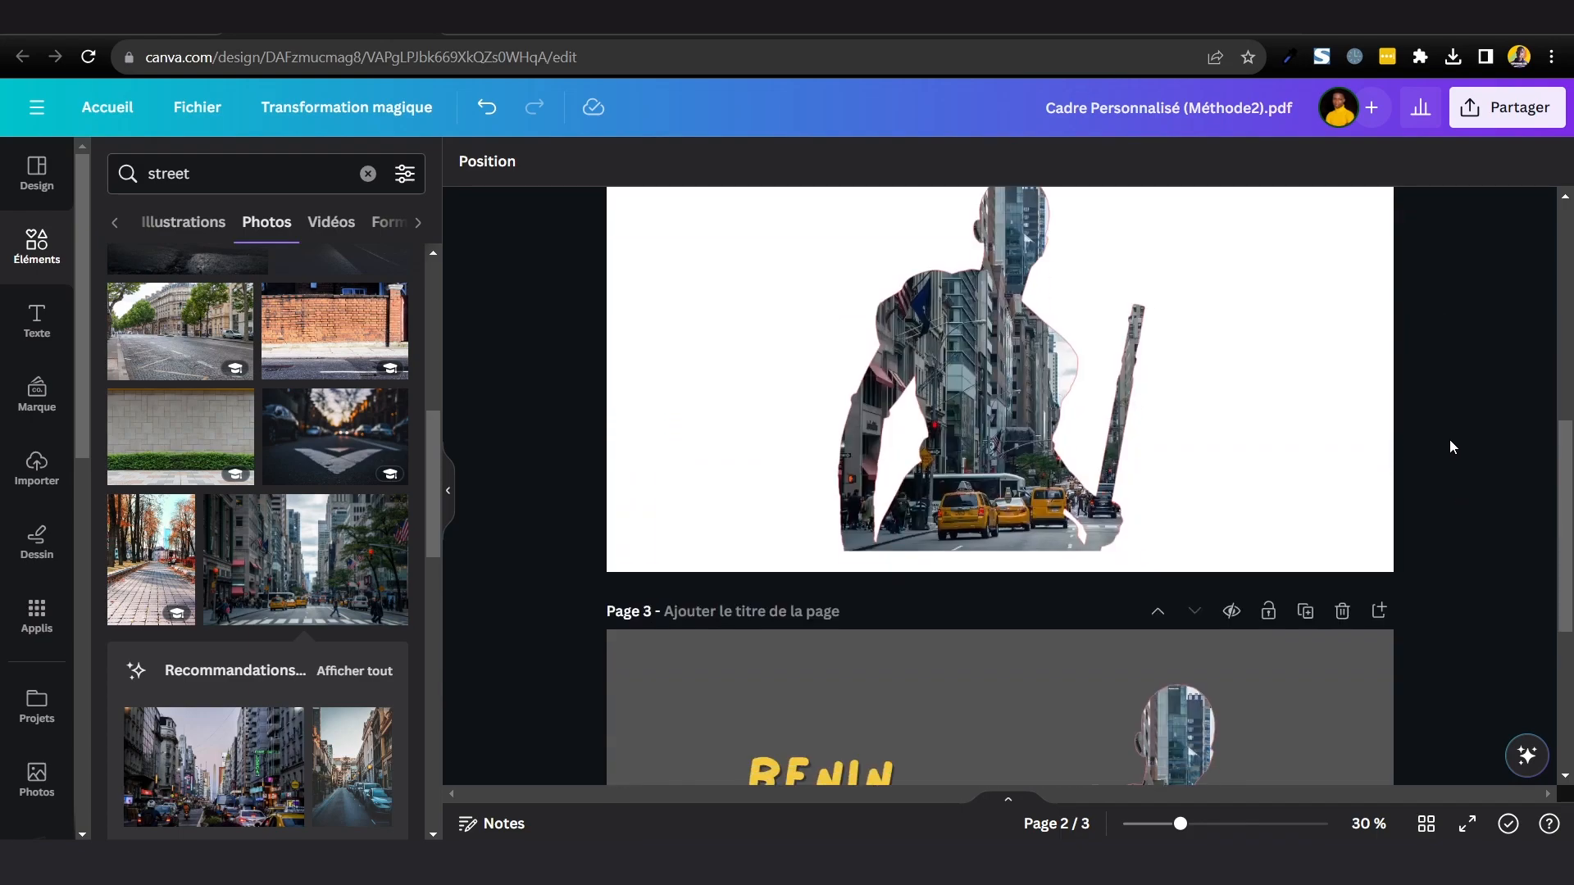
pyautogui.scroll(-1, 1449, 431)
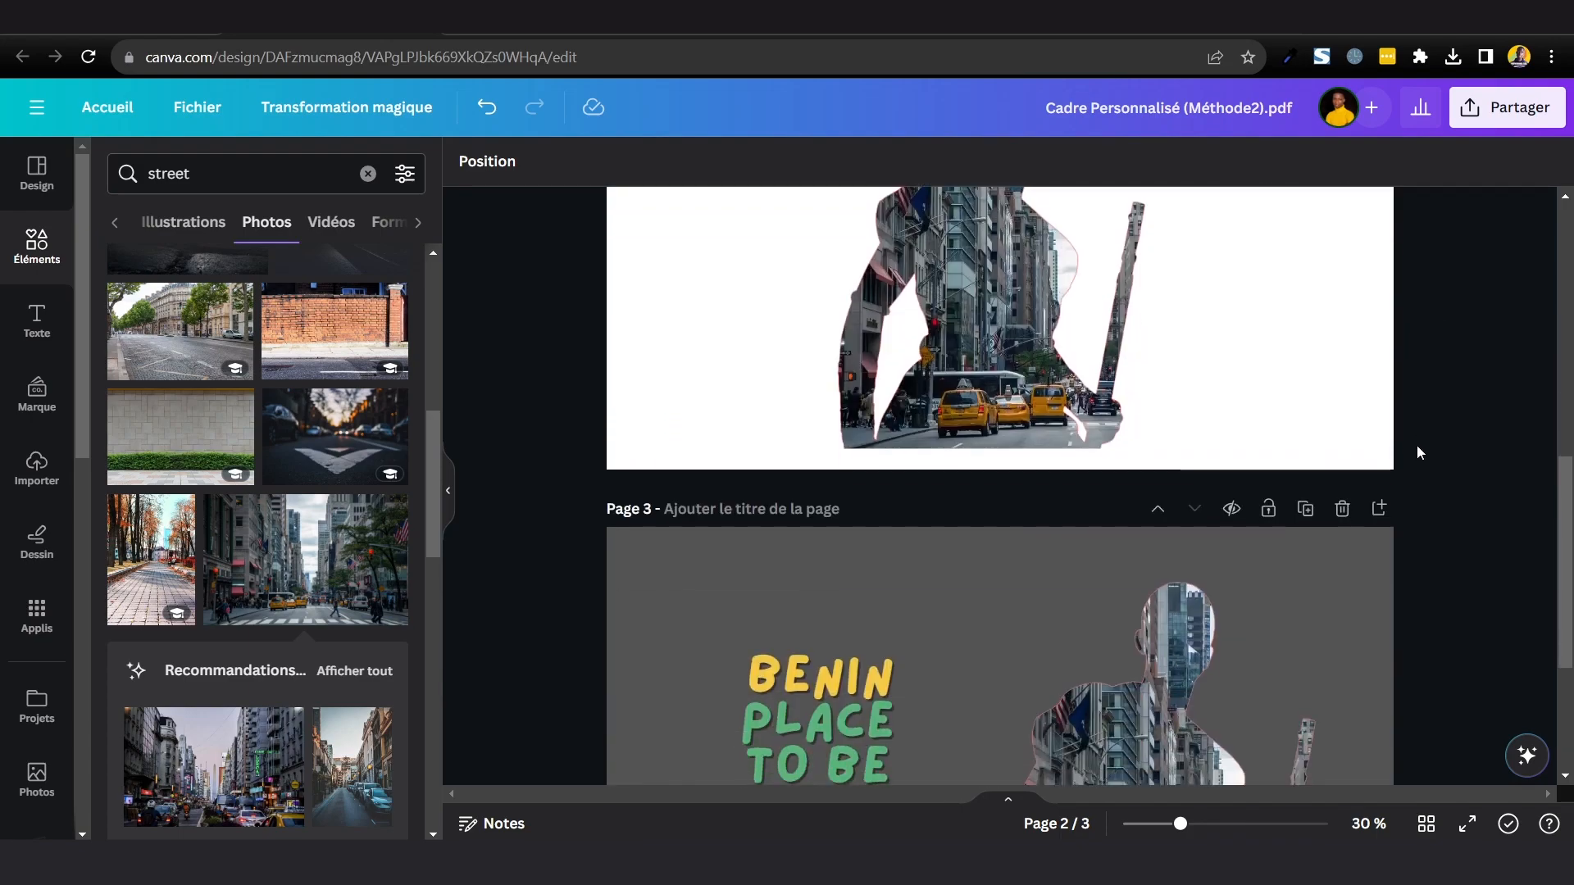
pyautogui.scroll(5, 1426, 434)
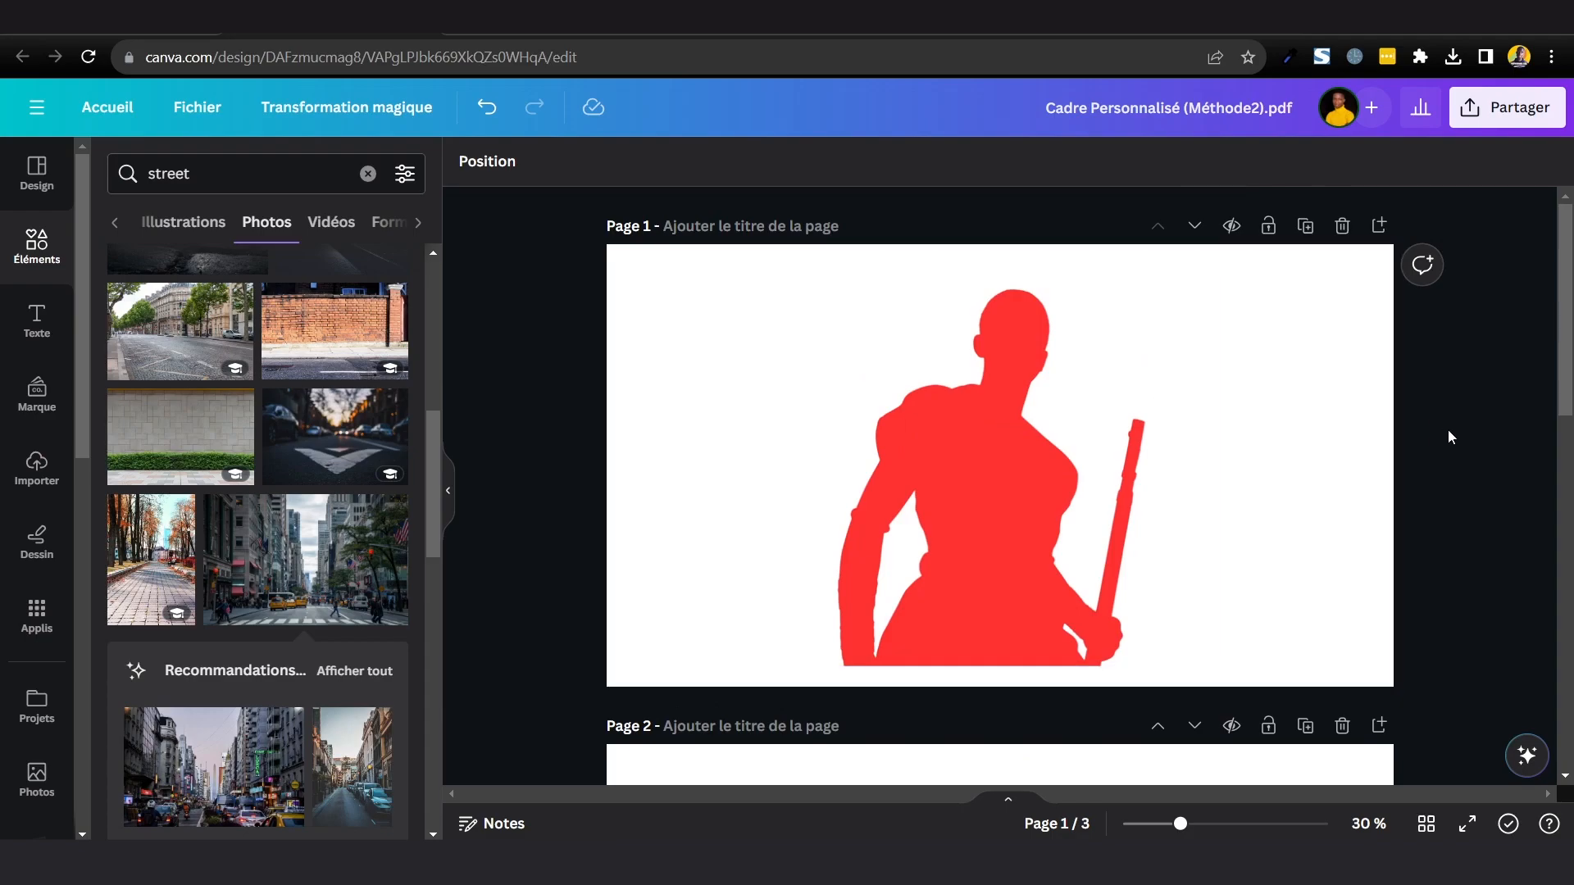
pyautogui.scroll(-5, 1447, 429)
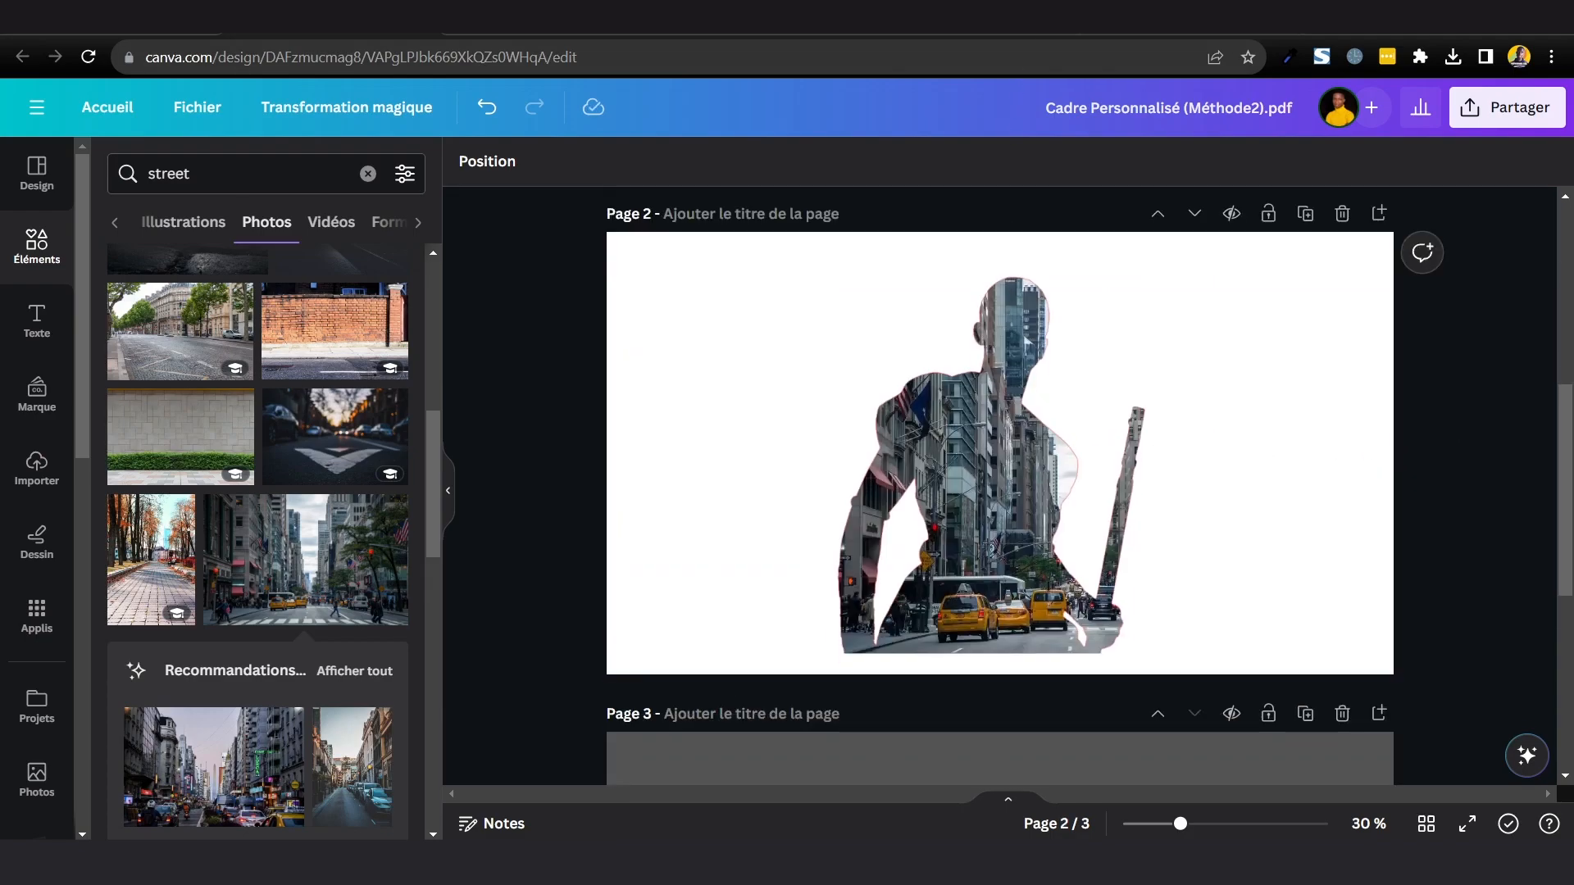
pyautogui.scroll(2, 1354, 394)
pyautogui.scroll(3, 1354, 393)
pyautogui.scroll(-4, 1031, 327)
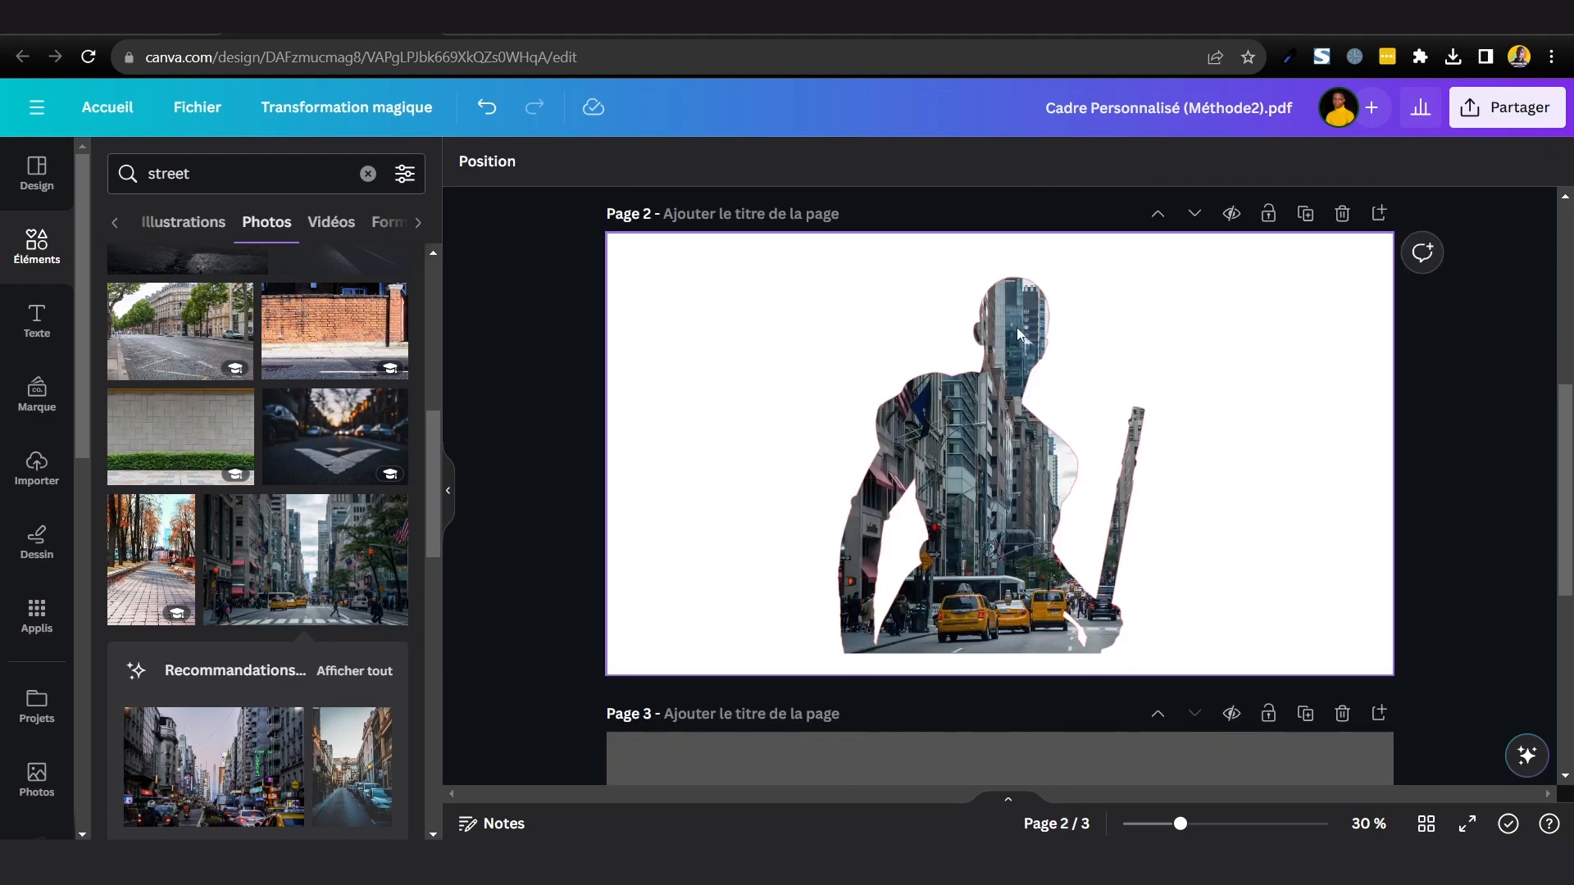
pyautogui.scroll(-3, 1323, 438)
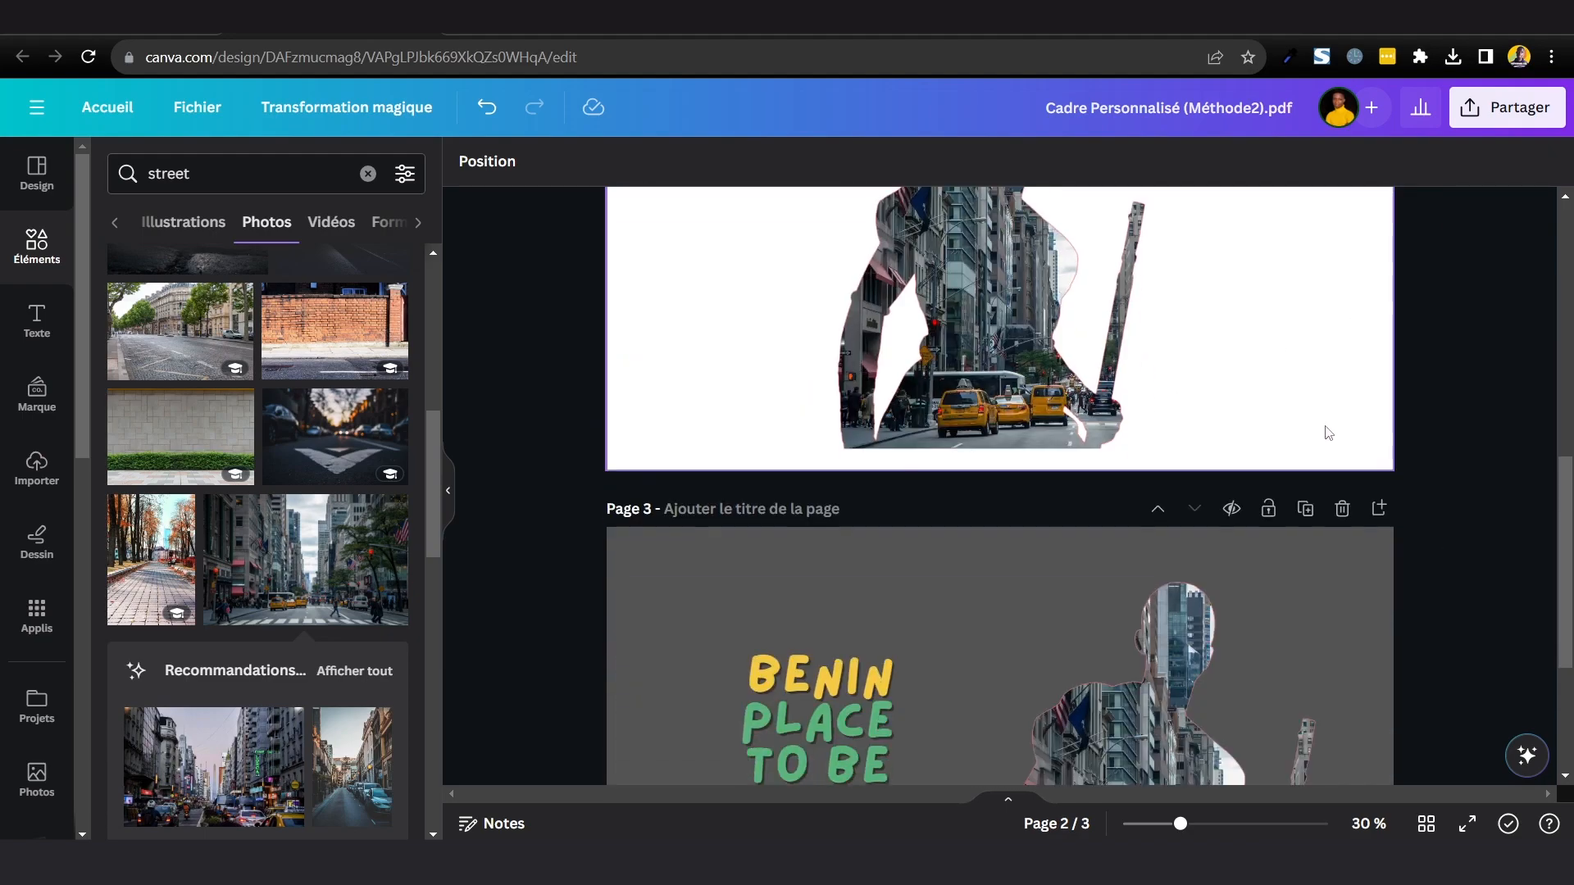
pyautogui.scroll(3, 1331, 421)
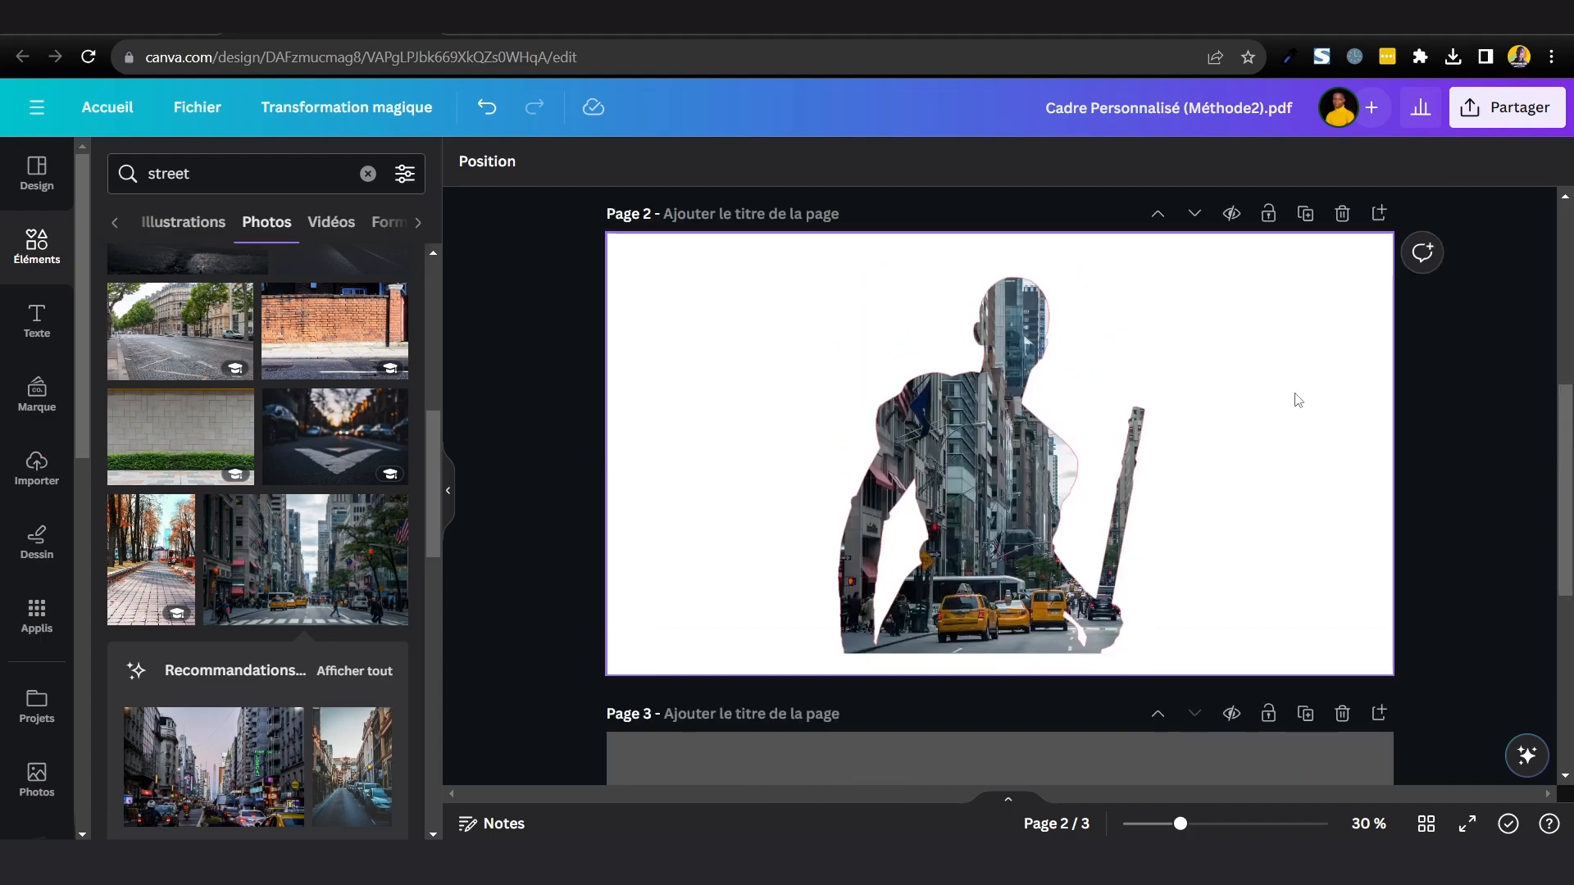
pyautogui.scroll(-7, 1419, 358)
pyautogui.click(1276, 332)
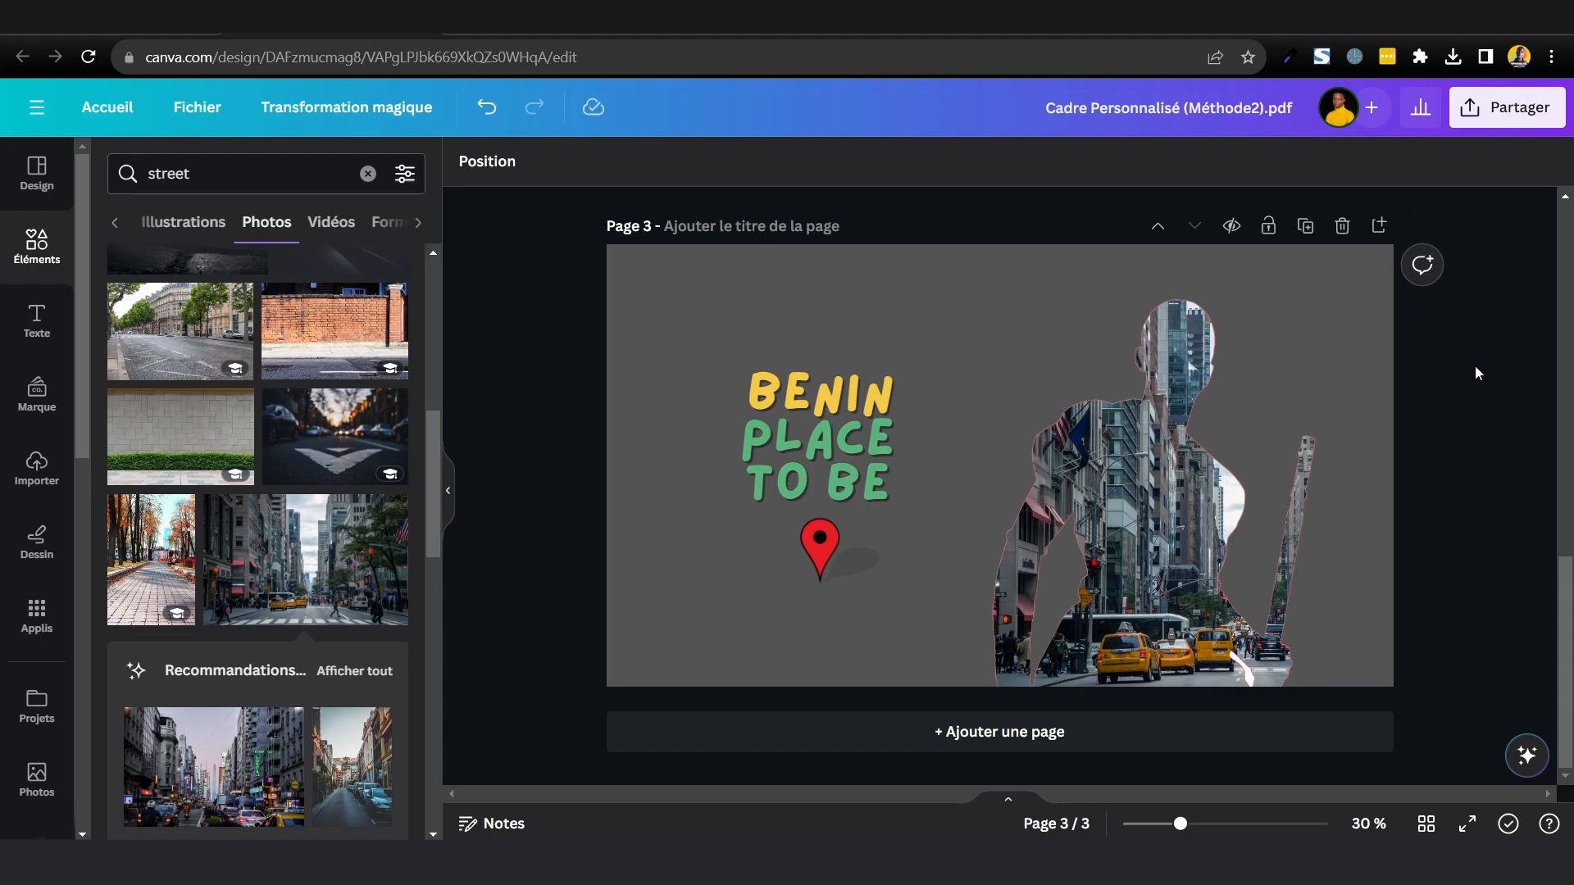